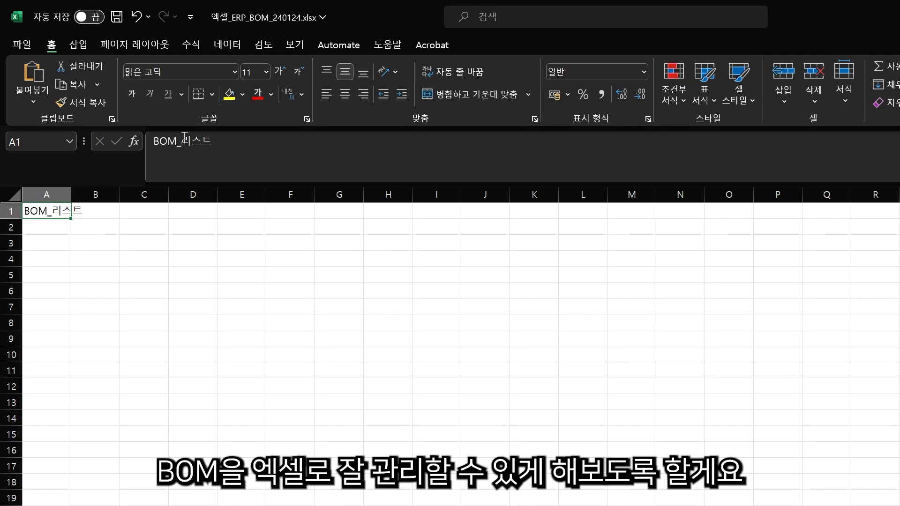
pyautogui.click(80, 256)
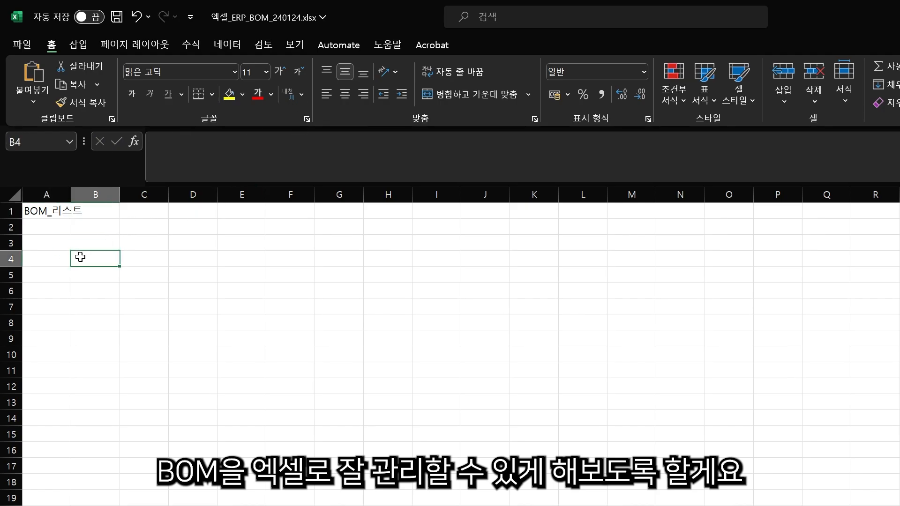
pyautogui.click(43, 207)
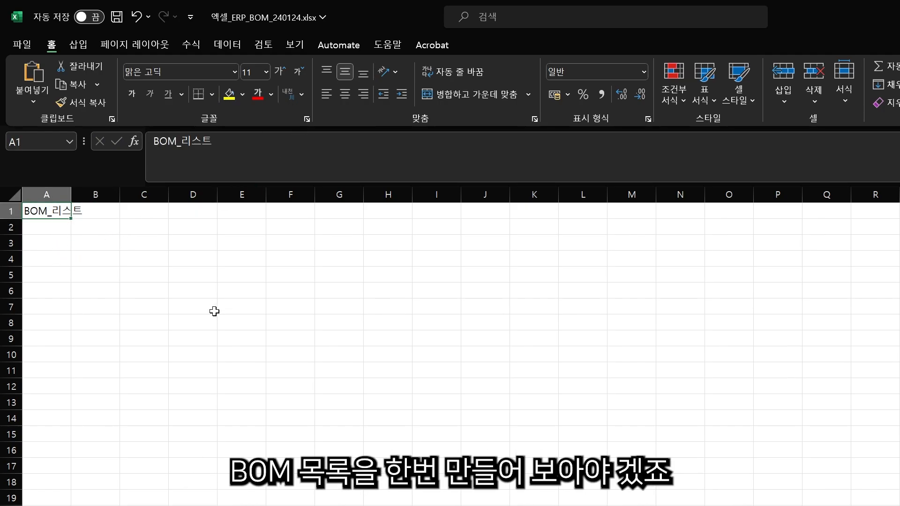
pyautogui.click(67, 277)
pyautogui.click(56, 194)
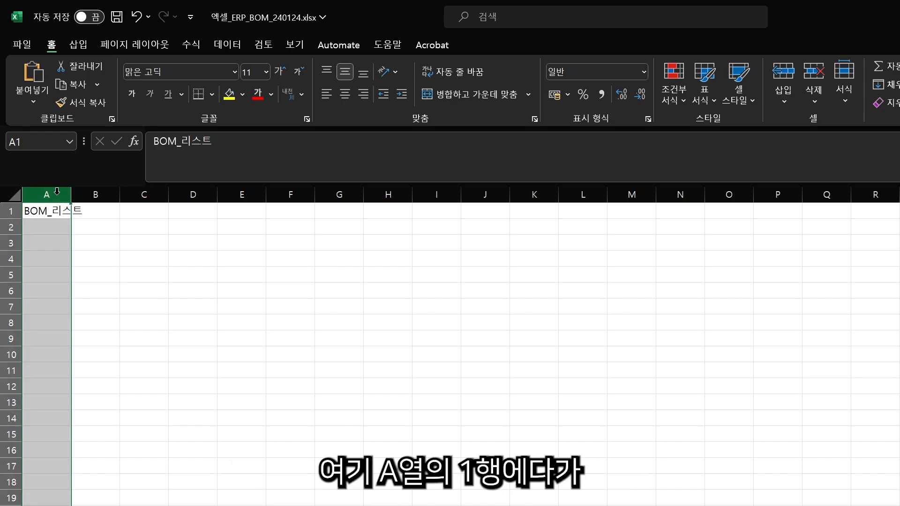
pyautogui.click(11, 211)
pyautogui.click(73, 236)
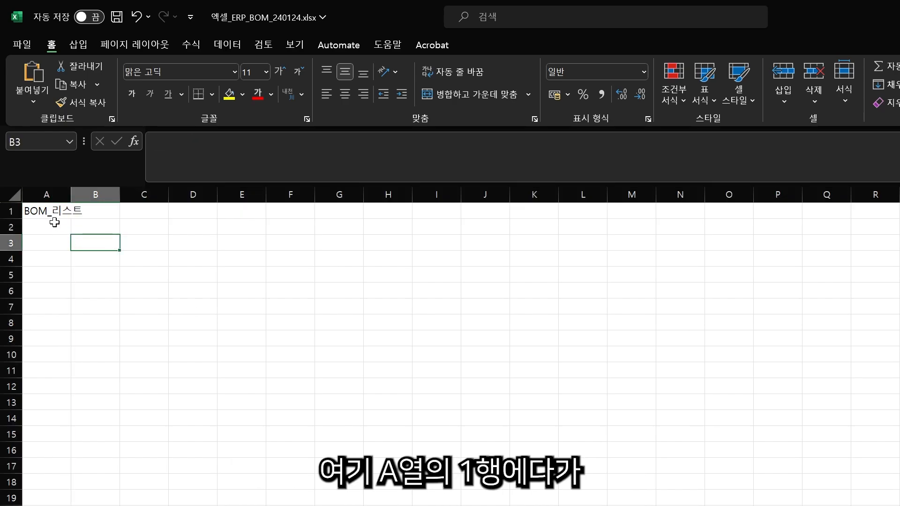
# - Format the BOM_리스트 title in cell A1 with font size 18 and bold
pyautogui.click(56, 218)
pyautogui.click(253, 75)
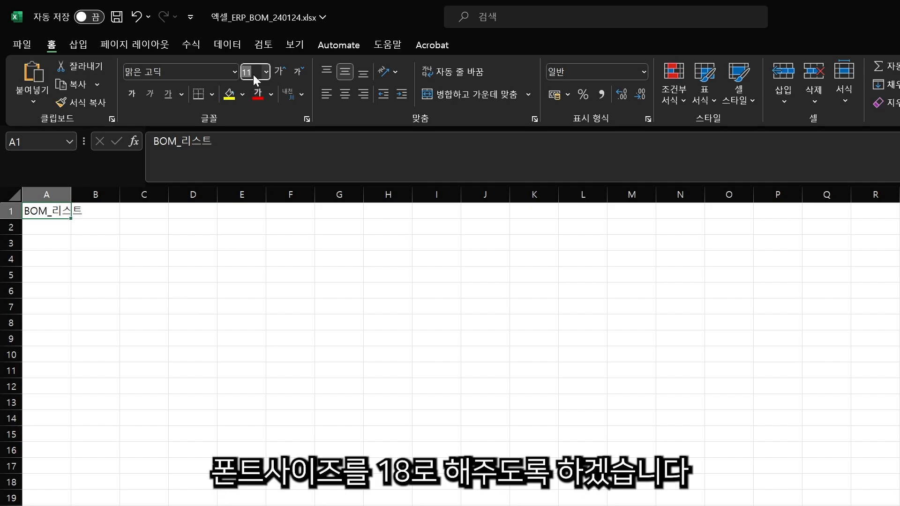
pyautogui.write('18')
pyautogui.press('Return')
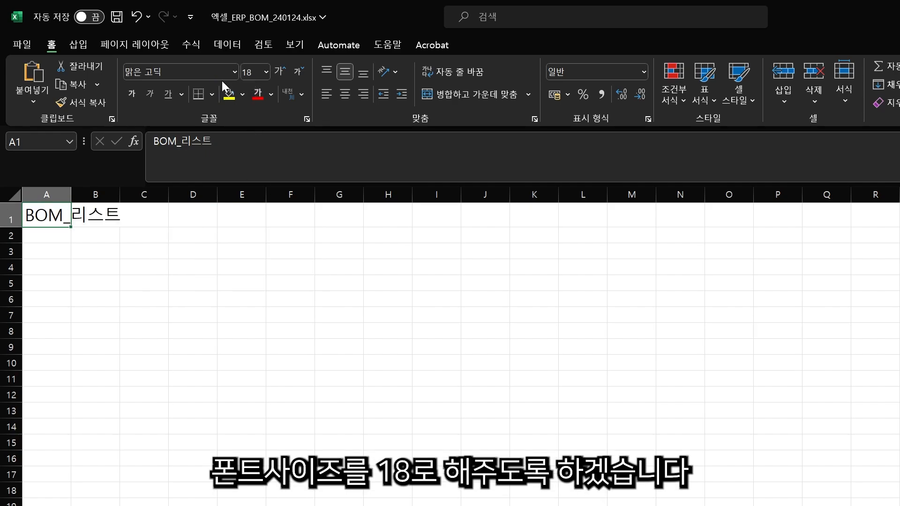
pyautogui.click(132, 95)
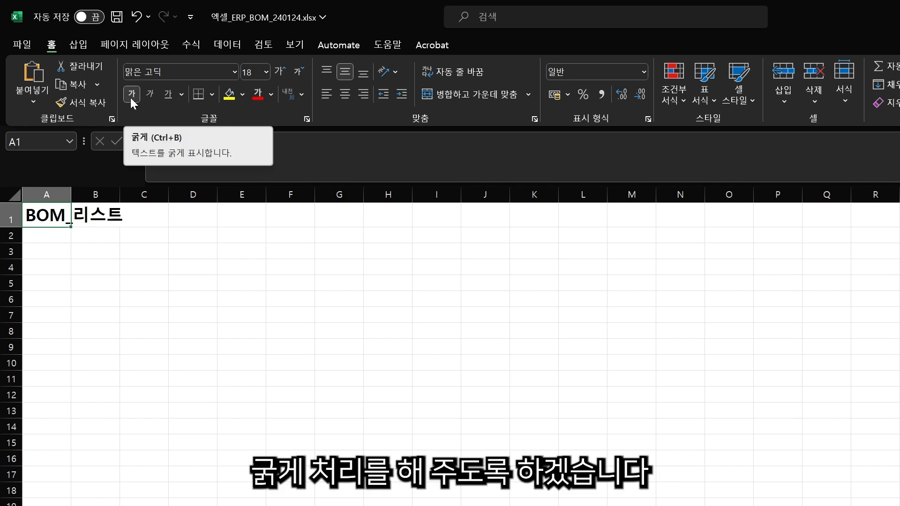
# - Enter the table title "BOM 목록" in B3 and the column header "품목명" in B4
pyautogui.click(96, 251)
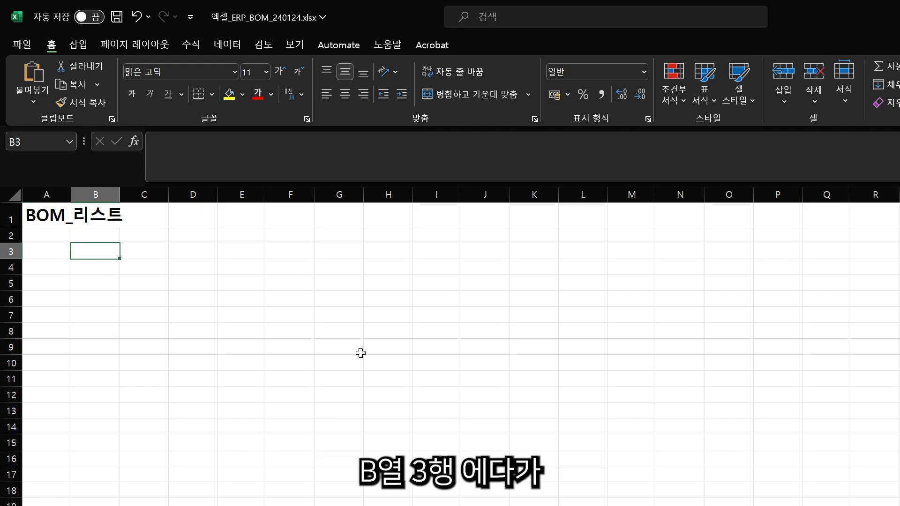
pyautogui.write('BOM')
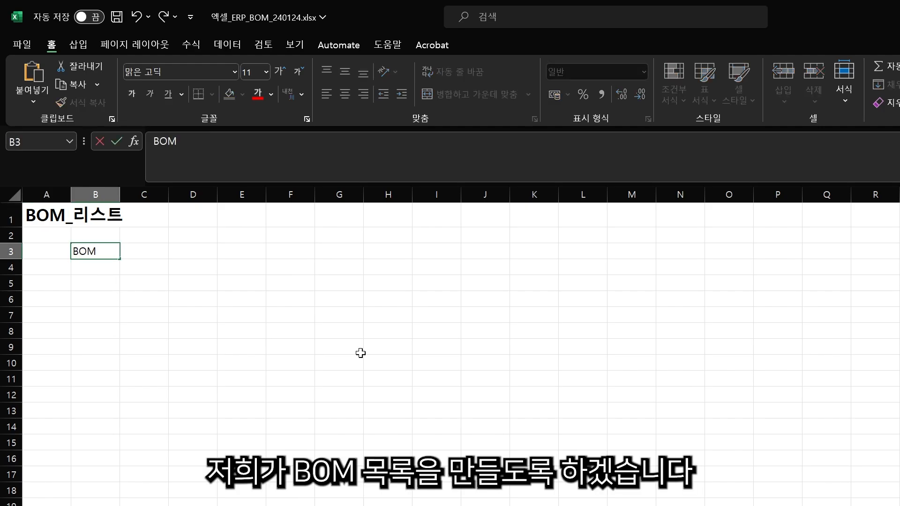
pyautogui.write(' 목록')
pyautogui.press('Return')
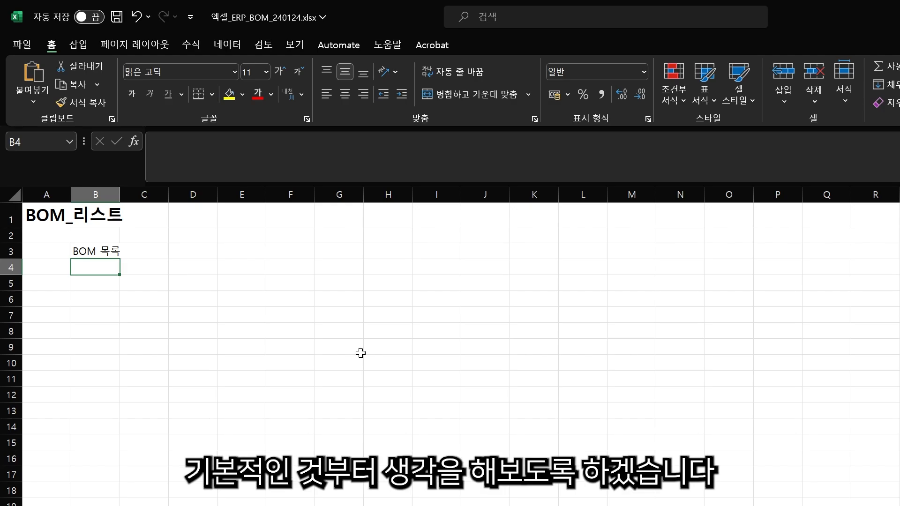
pyautogui.write('품목명')
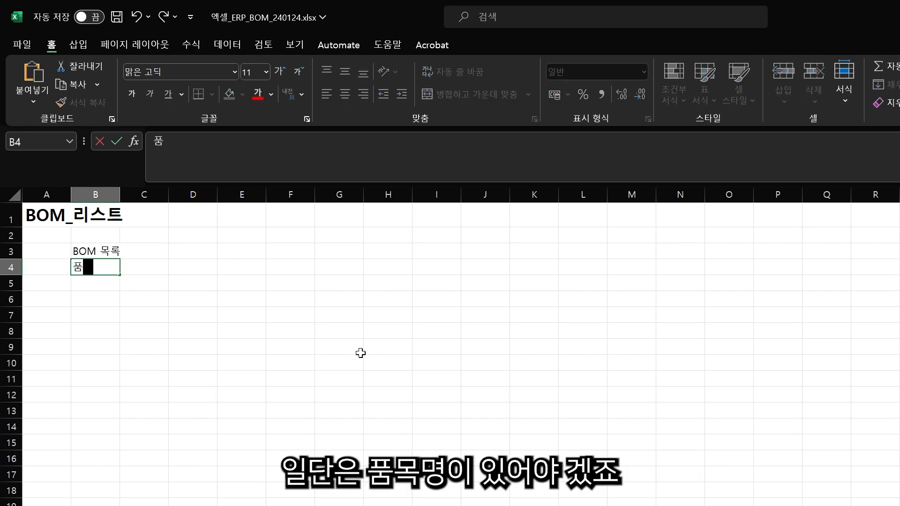
pyautogui.press('Return')
pyautogui.press('Up')
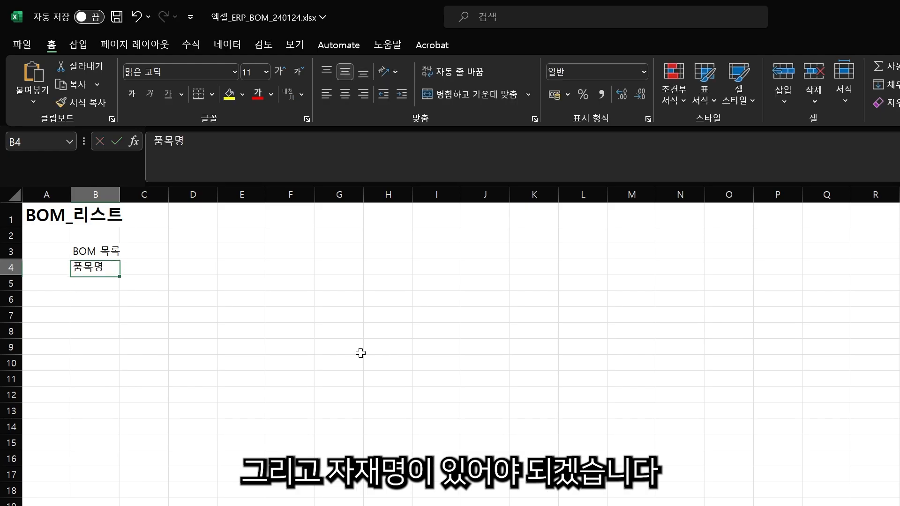
pyautogui.press('Right')
pyautogui.write('자재명')
pyautogui.press('Return')
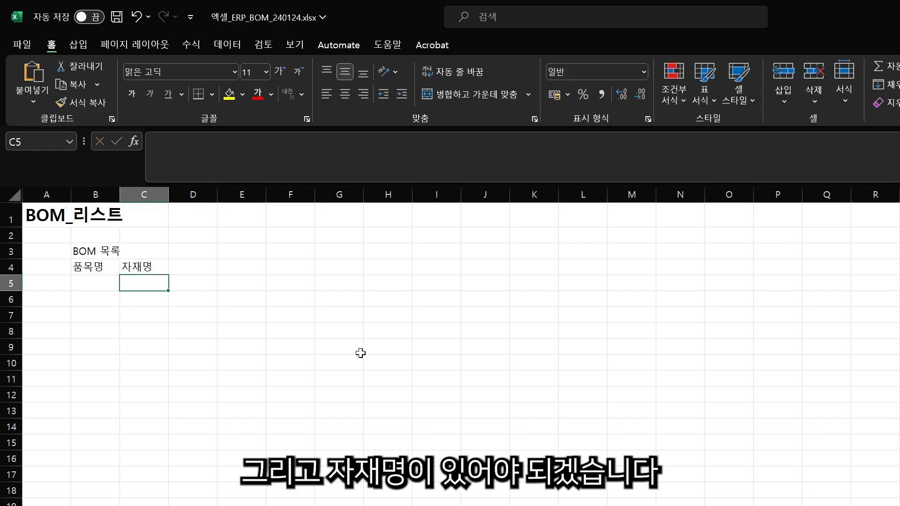
pyautogui.click(157, 270)
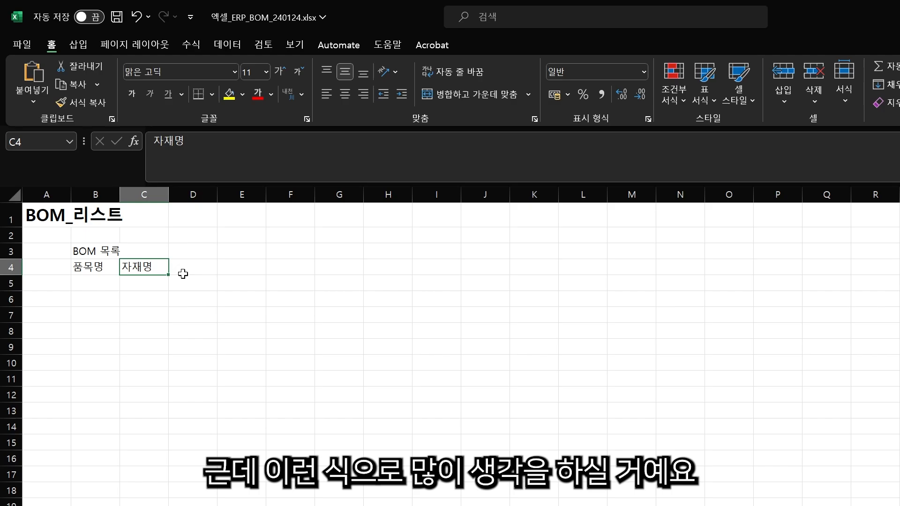
pyautogui.press('Delete')
# - Enter "핸드폰" as the product in B5, under the 품목명 header
pyautogui.press('Left')
pyautogui.press('Down')
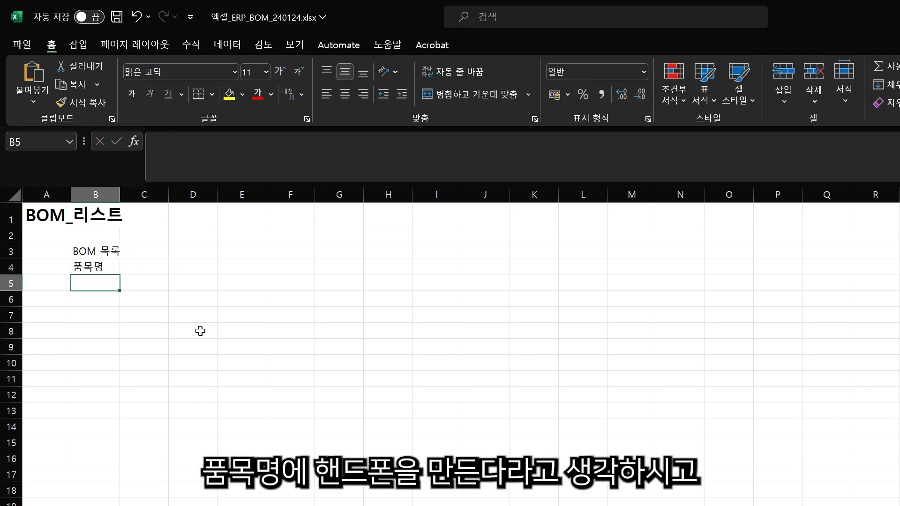
pyautogui.press('Up')
pyautogui.press('Down')
pyautogui.write('핸드폰')
pyautogui.press('Return')
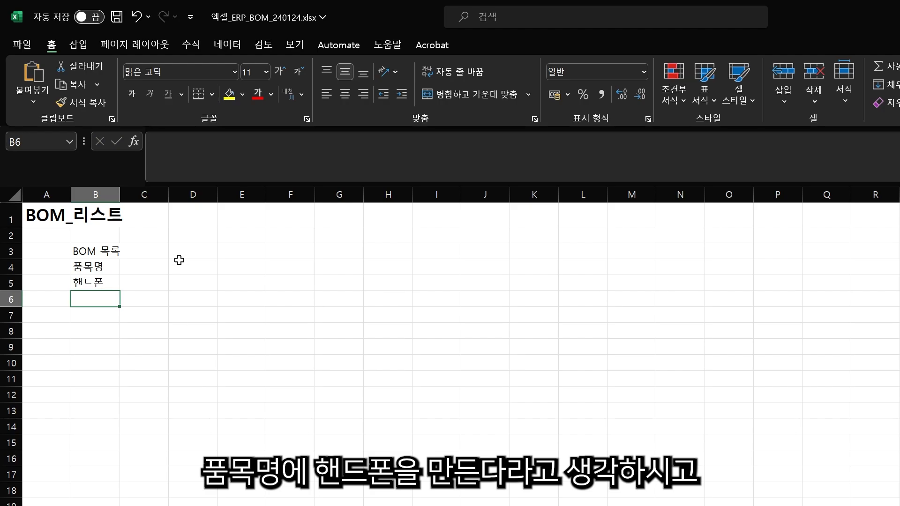
# - Add the column header "생산수량" in C4 and enter the production quantity 1 in C5
pyautogui.click(146, 263)
pyautogui.write('생산ㅅ')
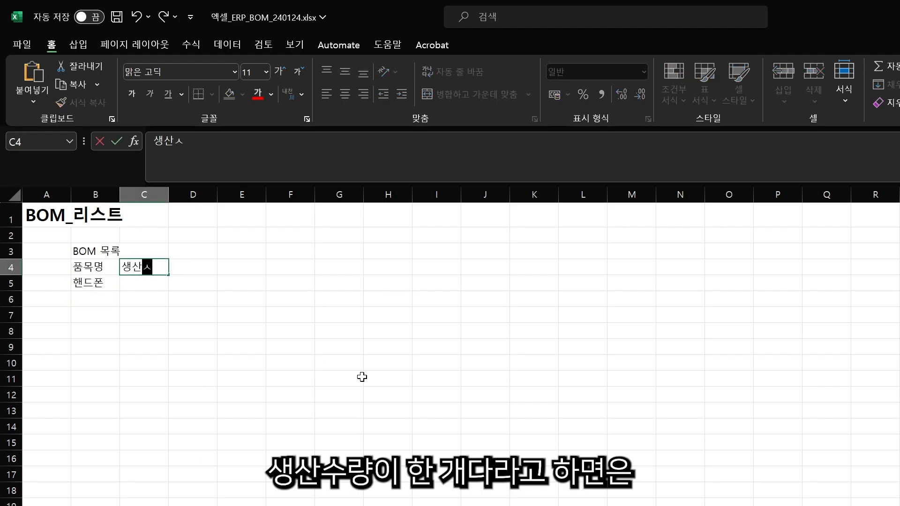
pyautogui.write('수량')
pyautogui.press('Return')
pyautogui.write('1')
pyautogui.press('Return')
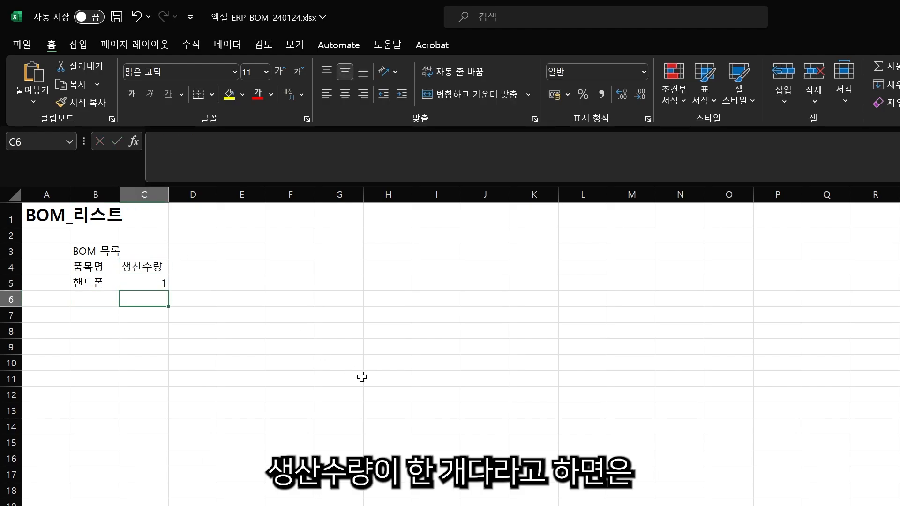
# - Enter the title "자재목록" in B9 for a second table of materials
pyautogui.press('Down')
pyautogui.press('Down')
pyautogui.press('Down')
pyautogui.press('Left')
pyautogui.write('자재멱')
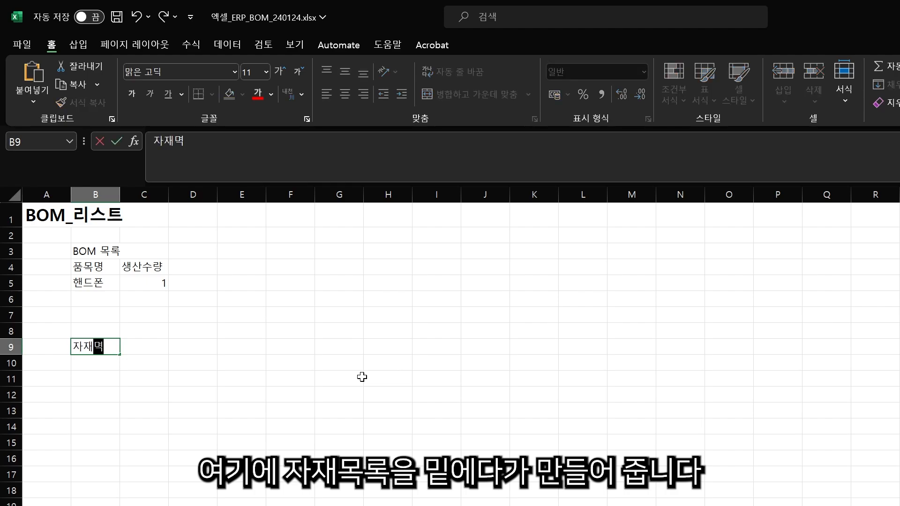
pyautogui.write('목록')
pyautogui.press('Return')
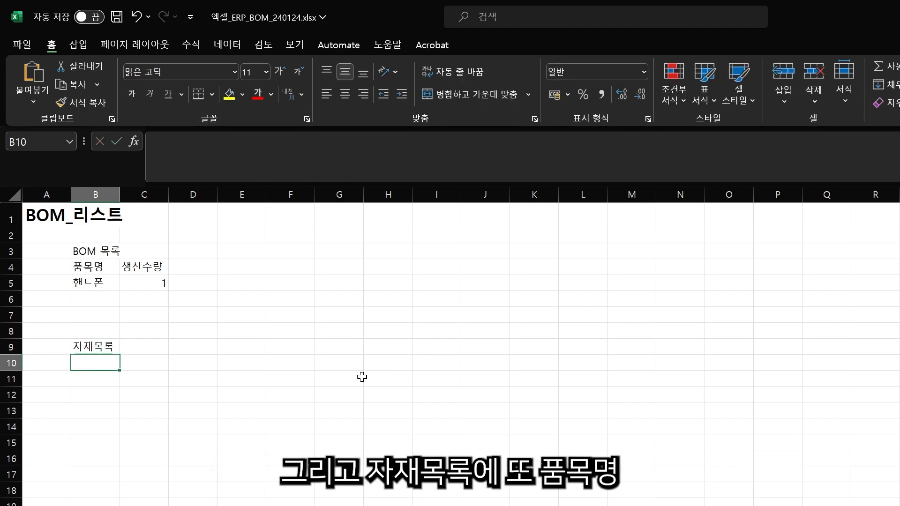
# - Enter the materials table headers "품목명" in B10 and "소요량" in C10
pyautogui.write('품목명')
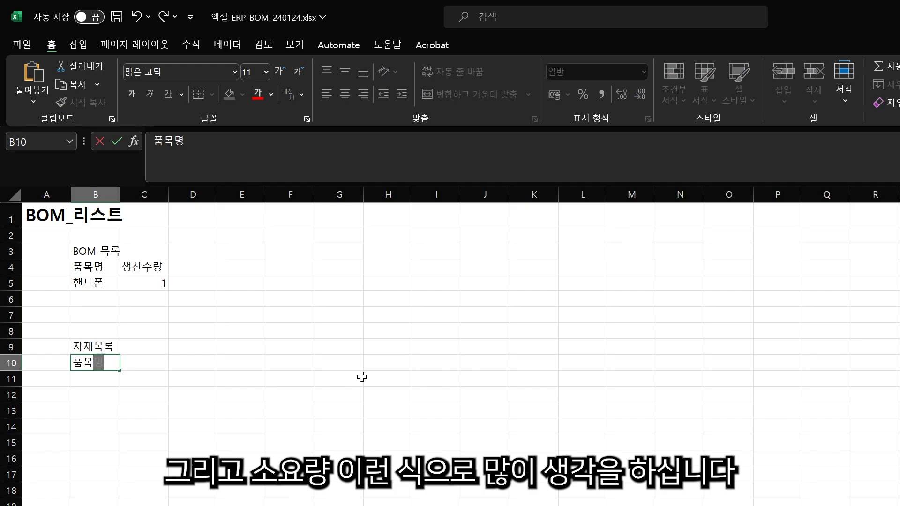
pyautogui.press('Tab')
pyautogui.write('소요량')
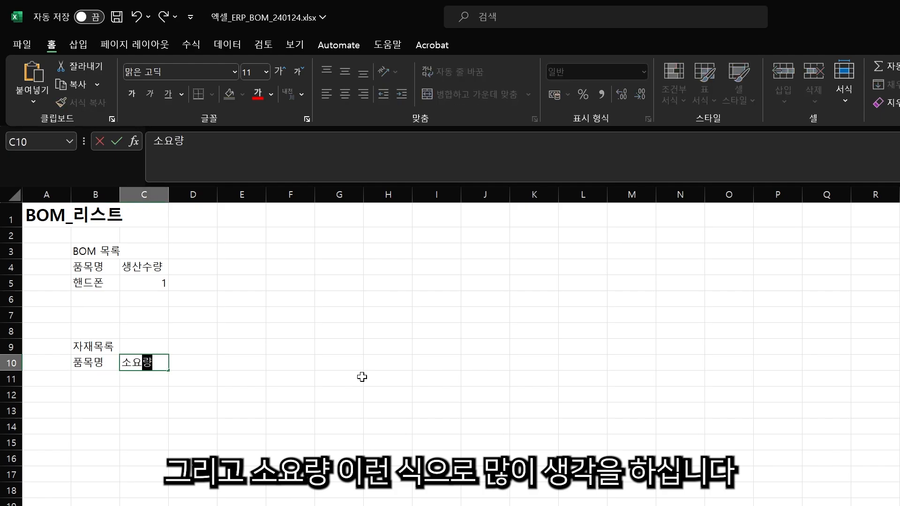
pyautogui.press('Return')
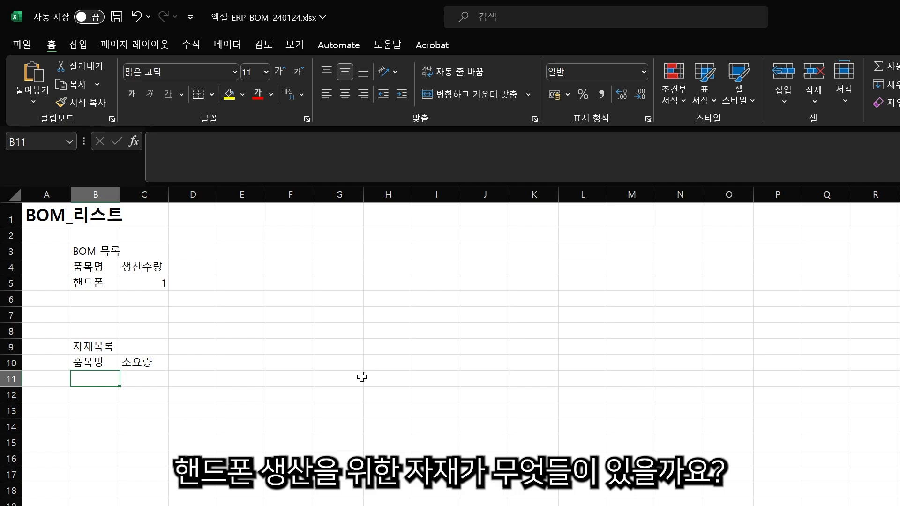
# - List the materials 액정, 케이스, 버튼 and 카메라 in B11 to B14
pyautogui.write('액정')
pyautogui.press('Return')
pyautogui.write('케이스')
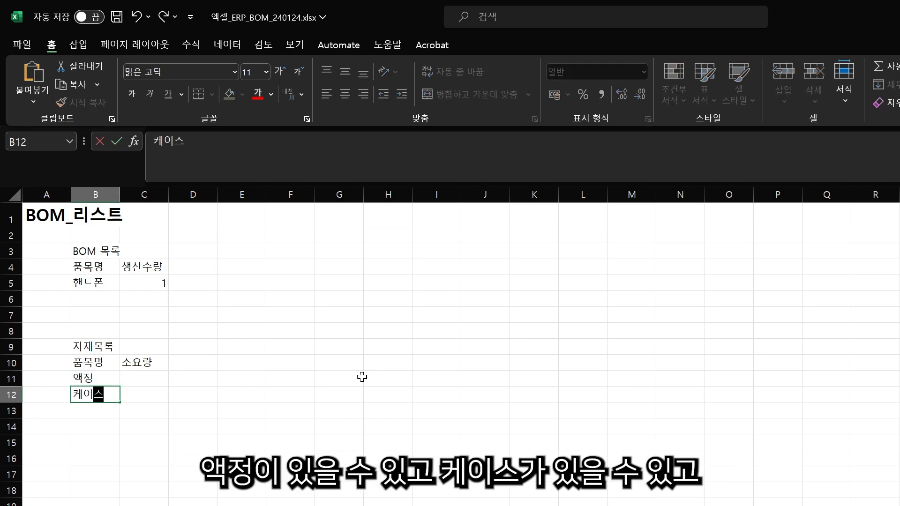
pyautogui.press('Return')
pyautogui.write('버튼')
pyautogui.press('Return')
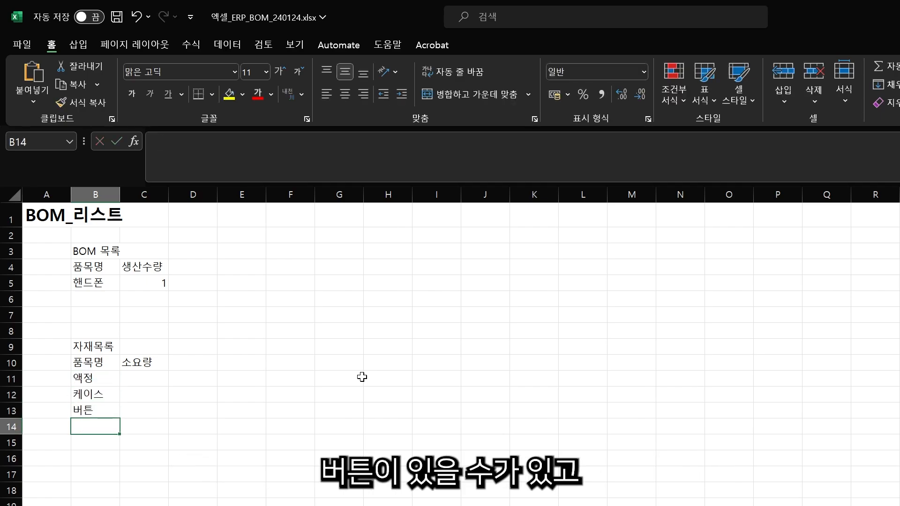
pyautogui.write('카메라')
pyautogui.press('Return')
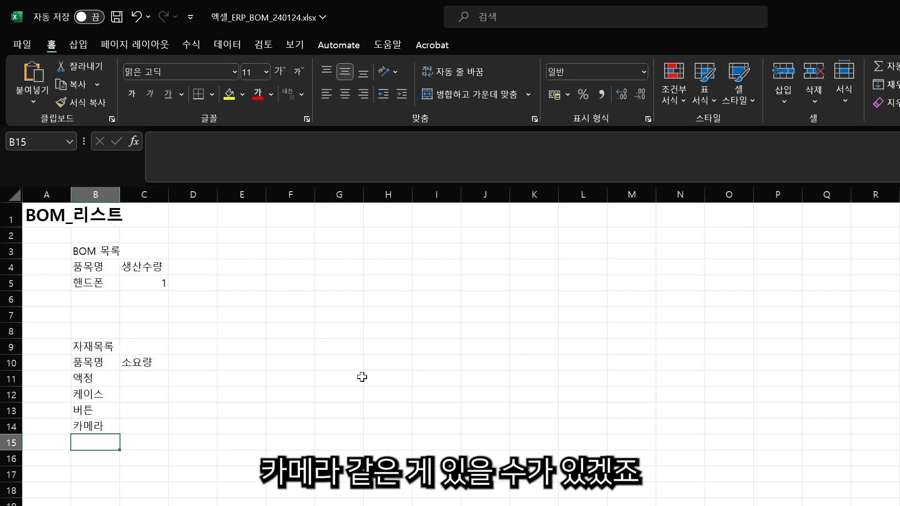
# - Enter the 소요량 quantities in C11 to C14: 액정 1, 케이스 1, 버튼 3, 카메라 3
pyautogui.press('Up')
pyautogui.press('Up')
pyautogui.press('Up')
pyautogui.press('Up')
pyautogui.press('Right')
pyautogui.write('1')
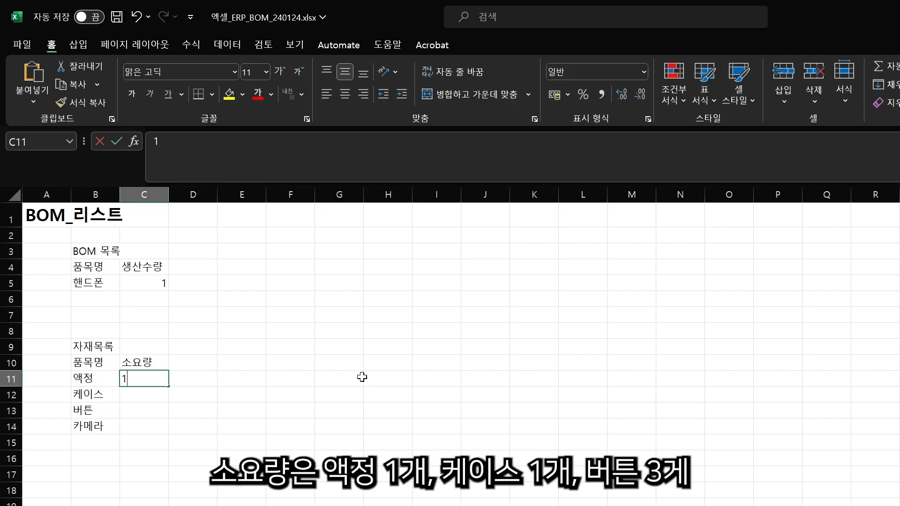
pyautogui.press('Return')
pyautogui.write('1')
pyautogui.press('Return')
pyautogui.write('3')
pyautogui.press('Return')
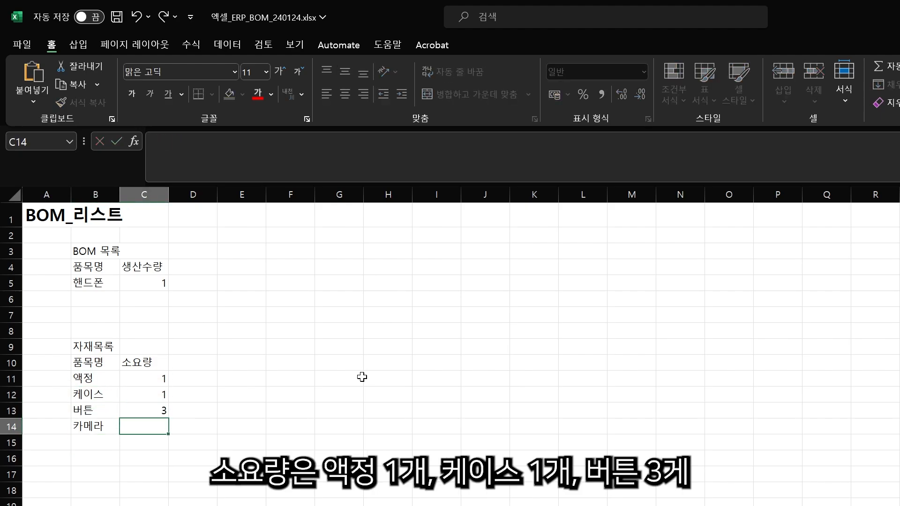
pyautogui.write('3')
pyautogui.press('Return')
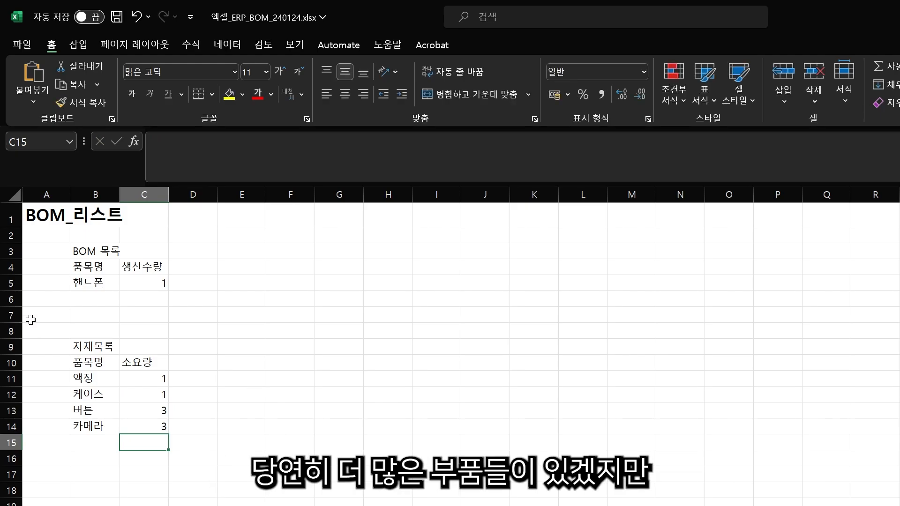
pyautogui.moveTo(86, 391); pyautogui.dragTo(149, 443)
pyautogui.click(378, 442)
pyautogui.click(292, 363)
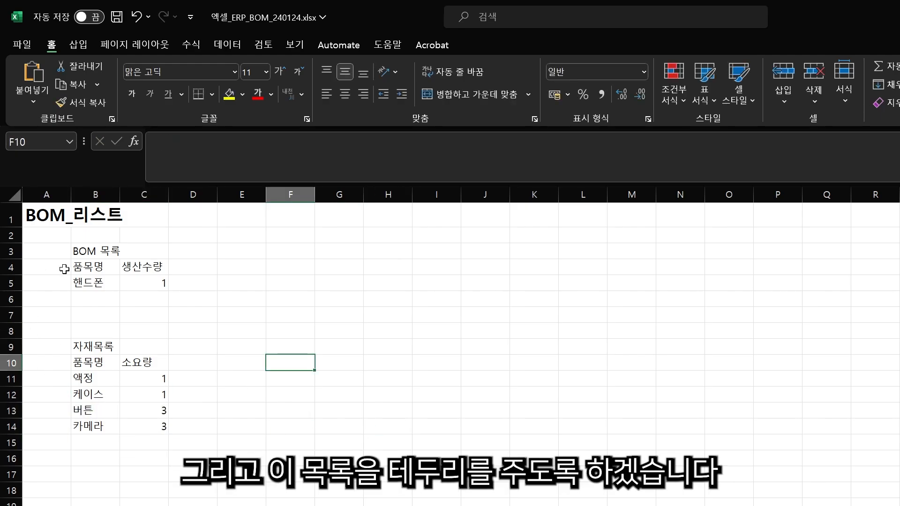
# - Apply all borders to the BOM 목록 table in B4:C5
pyautogui.moveTo(103, 266); pyautogui.dragTo(150, 283)
pyautogui.click(212, 94)
pyautogui.click(249, 226)
pyautogui.click(230, 268)
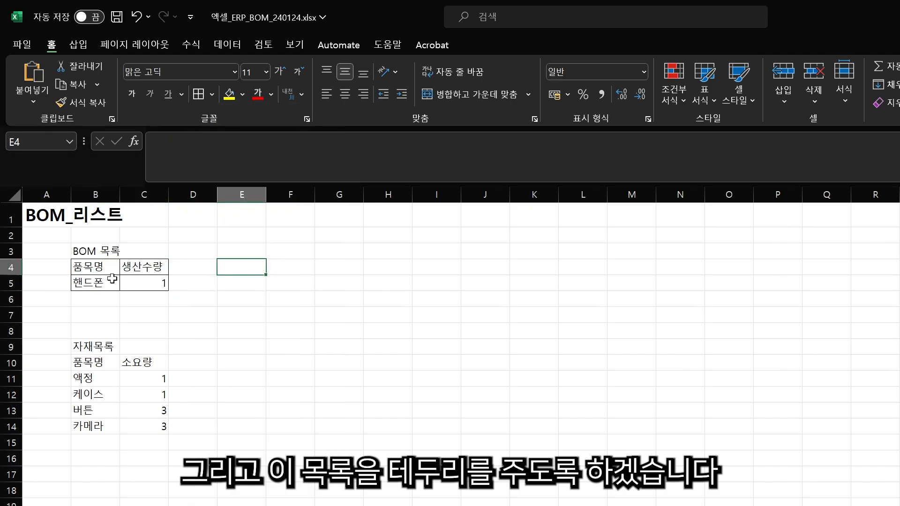
# - Fill the header cells of both tables, B4:C4 and B10:C10, with yellow
pyautogui.moveTo(94, 267); pyautogui.dragTo(155, 266)
pyautogui.click(229, 94)
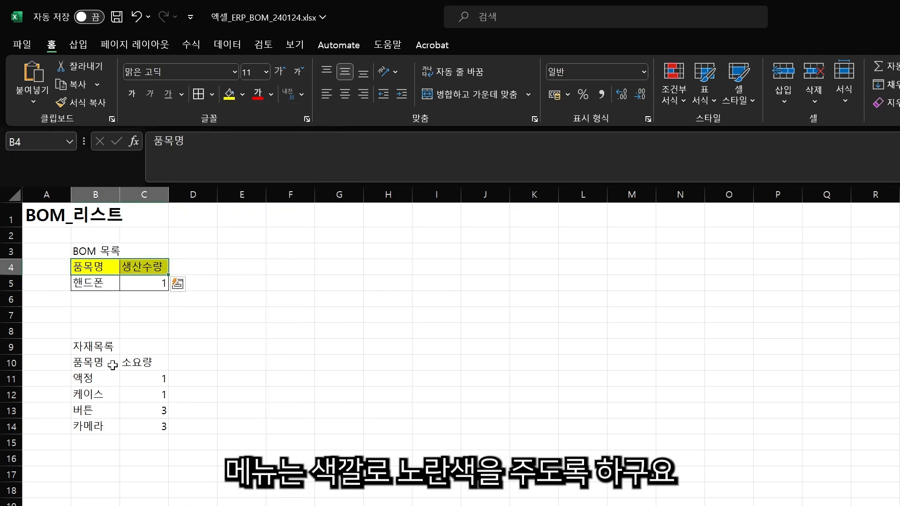
pyautogui.moveTo(113, 365); pyautogui.dragTo(146, 362)
pyautogui.click(229, 94)
pyautogui.click(241, 330)
# - Apply all borders to the 자재목록 table in B10:C14
pyautogui.moveTo(89, 363); pyautogui.dragTo(153, 422)
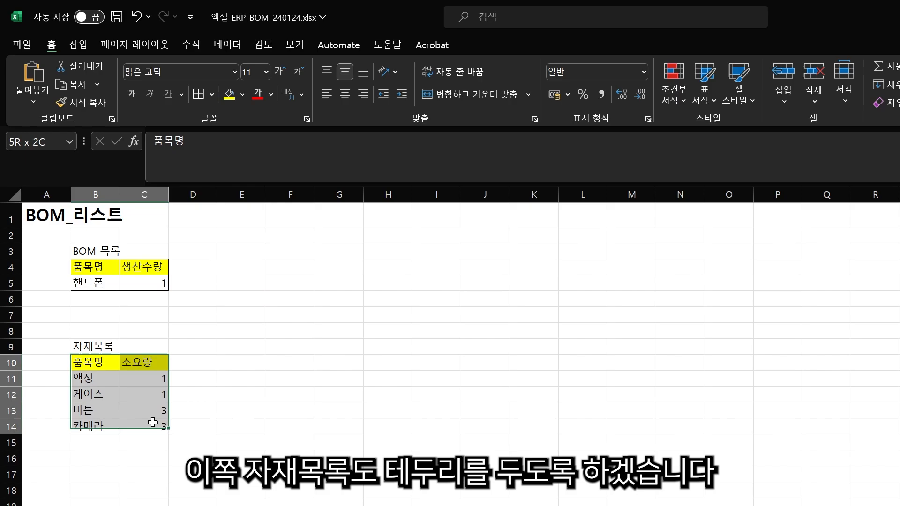
pyautogui.click(198, 94)
pyautogui.click(261, 383)
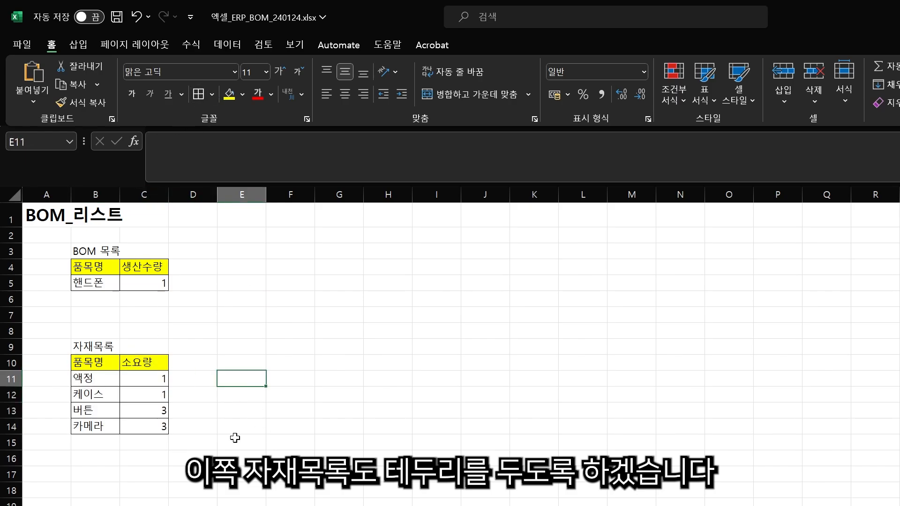
# - Delete two of the blank rows between the BOM 목록 and 자재목록 tables, starting at row 7
pyautogui.click(11, 315)
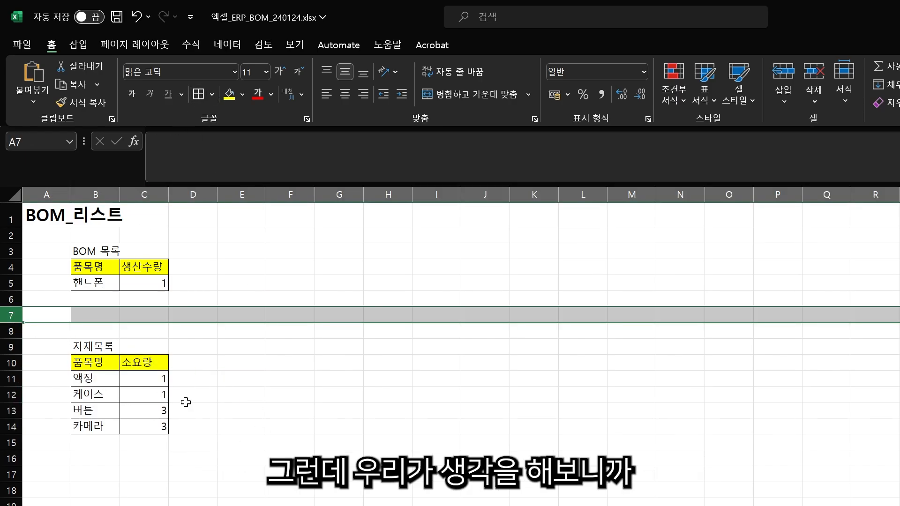
pyautogui.hotkey('ctrl', '-')
pyautogui.hotkey('ctrl', '-')
pyautogui.moveTo(89, 268); pyautogui.dragTo(146, 398)
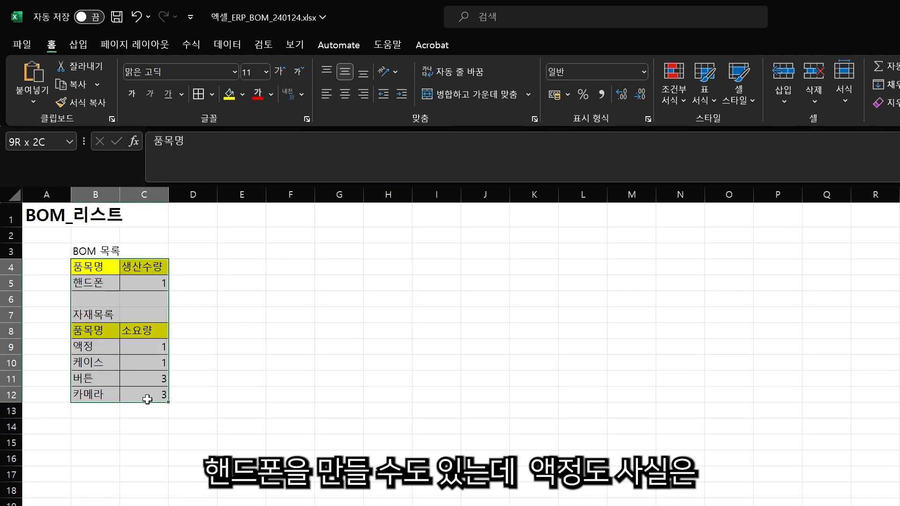
pyautogui.click(107, 347)
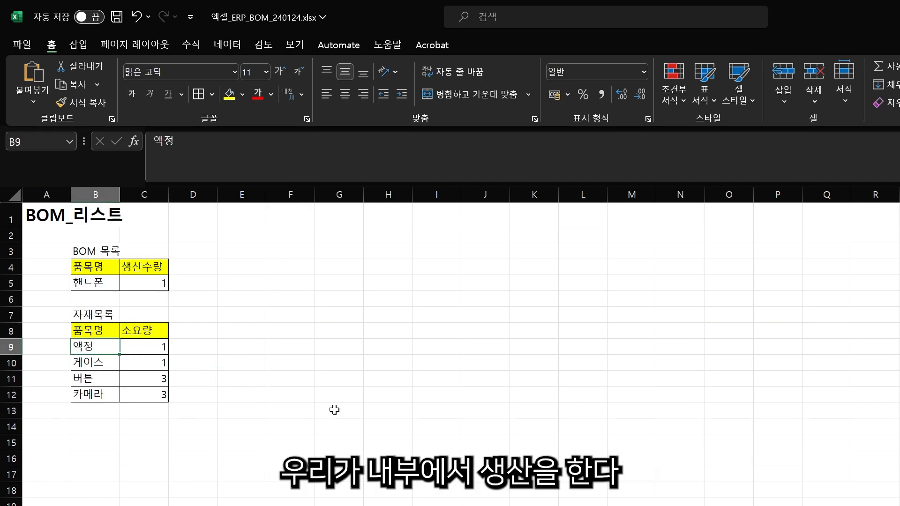
pyautogui.click(291, 427)
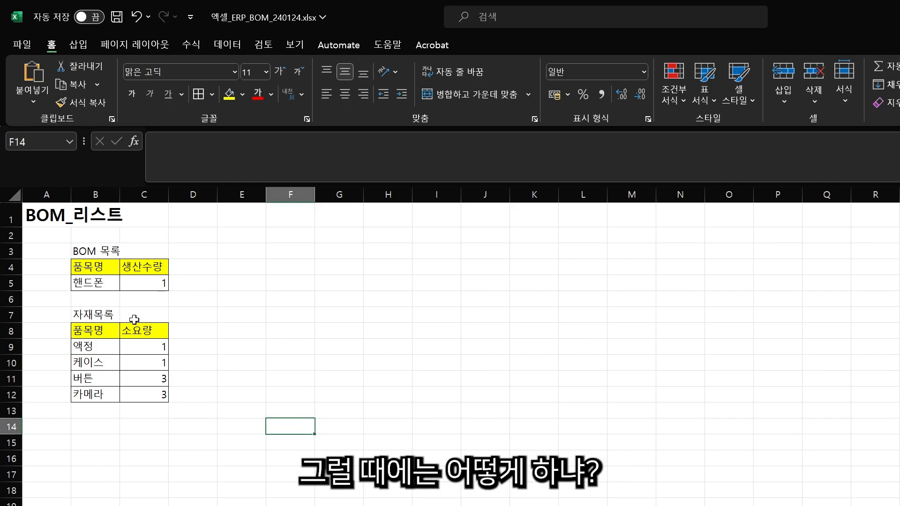
# - Copy both tables with their titles from B3:C12 and paste the copy at E3
pyautogui.moveTo(85, 253); pyautogui.dragTo(146, 395)
pyautogui.hotkey('ctrl', 'c')
pyautogui.click(242, 251)
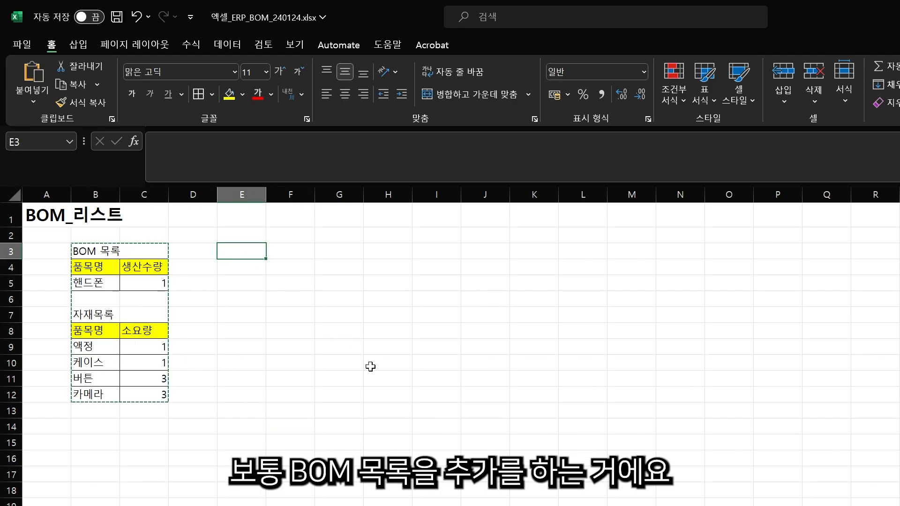
pyautogui.hotkey('ctrl', 'v')
pyautogui.click(291, 475)
# - In the copied tables, set the product in E5 to 액정 and the materials in E9 and E10 to 유리 and 적찹제
pyautogui.click(244, 282)
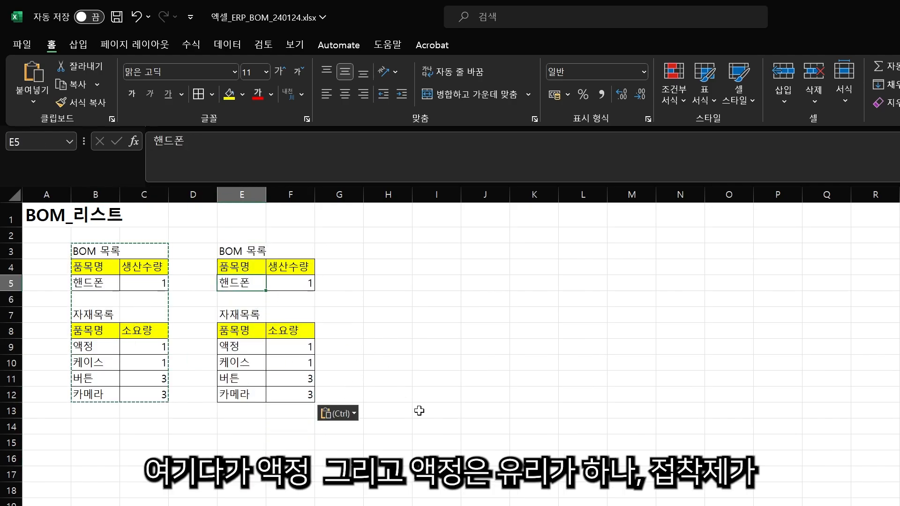
pyautogui.write('액정')
pyautogui.press('Return')
pyautogui.press('Return')
pyautogui.press('Return')
pyautogui.press('Return')
pyautogui.write('ㅇ')
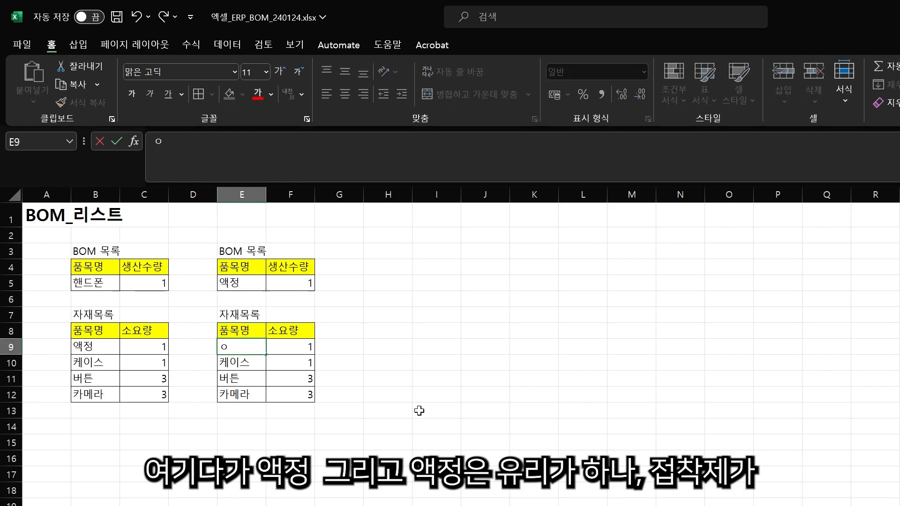
pyautogui.write('유리')
pyautogui.press('Return')
pyautogui.write('적착')
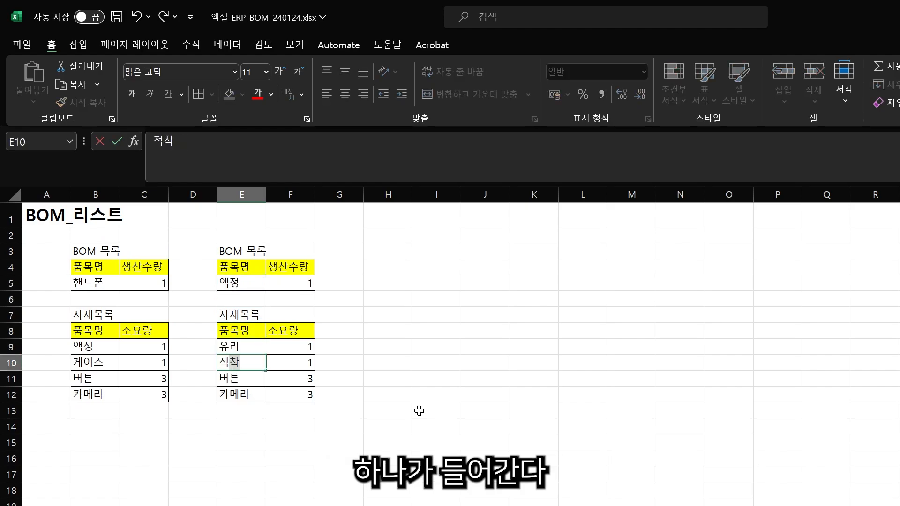
pyautogui.write('제')
pyautogui.press('Return')
# - Clear the contents of the 버튼 and 카메라 rows in E11:F12
pyautogui.hotkey('shift', 'Down')
pyautogui.hotkey('shift', 'Right')
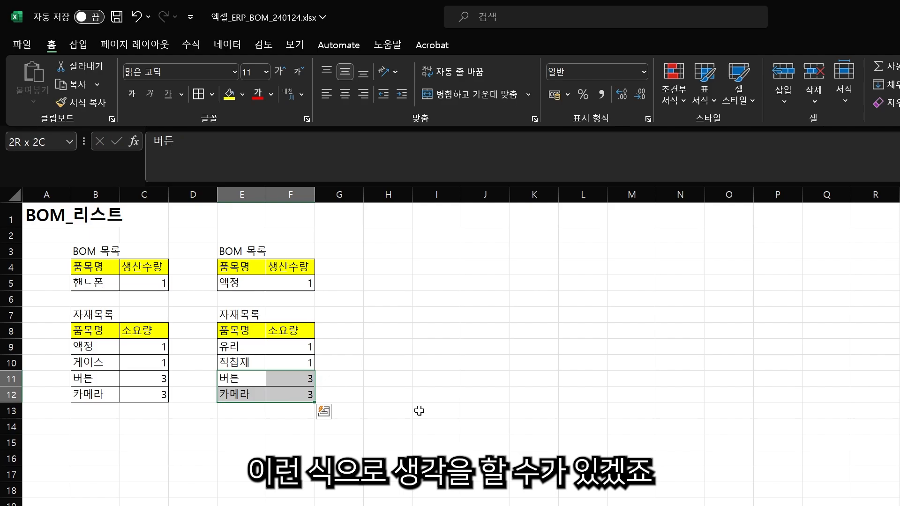
pyautogui.press('BackSpace')
pyautogui.moveTo(257, 382); pyautogui.dragTo(287, 398)
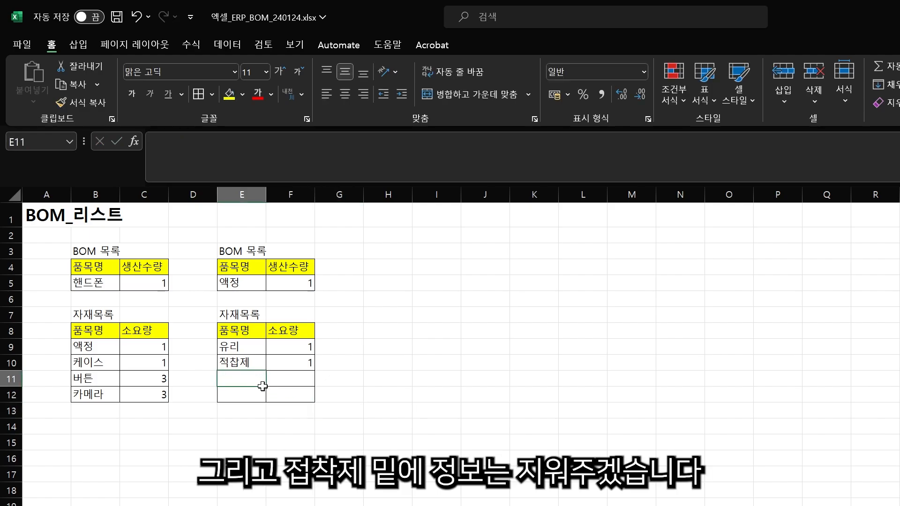
pyautogui.click(366, 458)
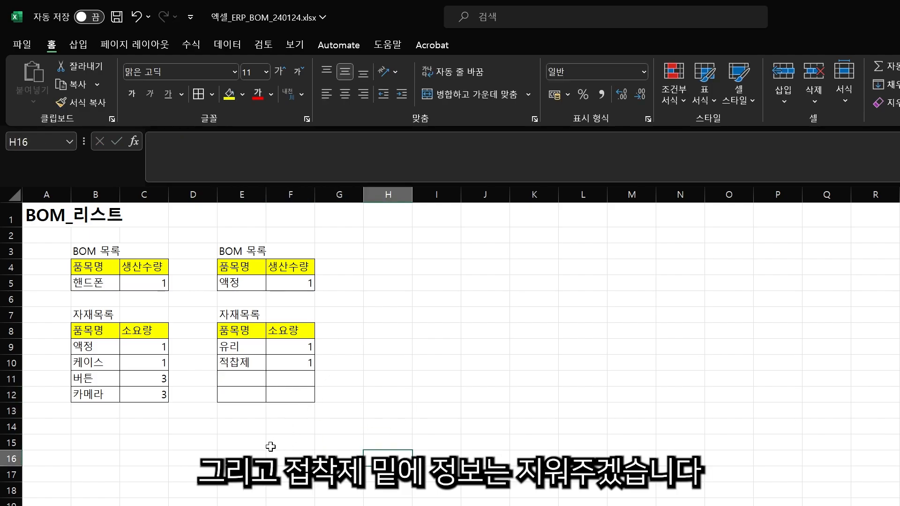
# - Copy the 액정 tables in E3:F12 and paste them at H3
pyautogui.moveTo(229, 256)
pyautogui.mouseDown()
pyautogui.moveTo(287, 404)
pyautogui.moveTo(296, 389)
pyautogui.mouseUp()
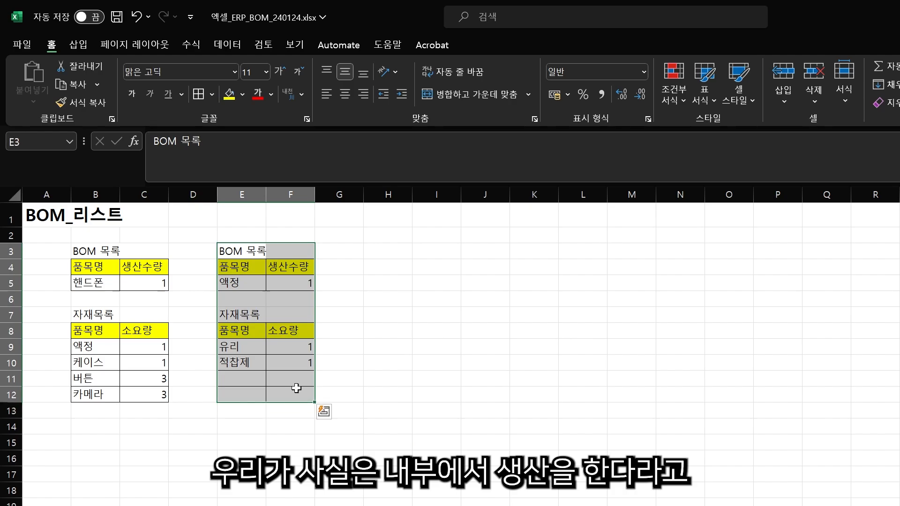
pyautogui.hotkey('ctrl', 'c')
pyautogui.click(394, 252)
pyautogui.hotkey('ctrl', 'v')
pyautogui.click(389, 443)
# - In the third set of tables, set the product in H5 to 케이스 and the material in H9 to 플라스틱
pyautogui.click(391, 281)
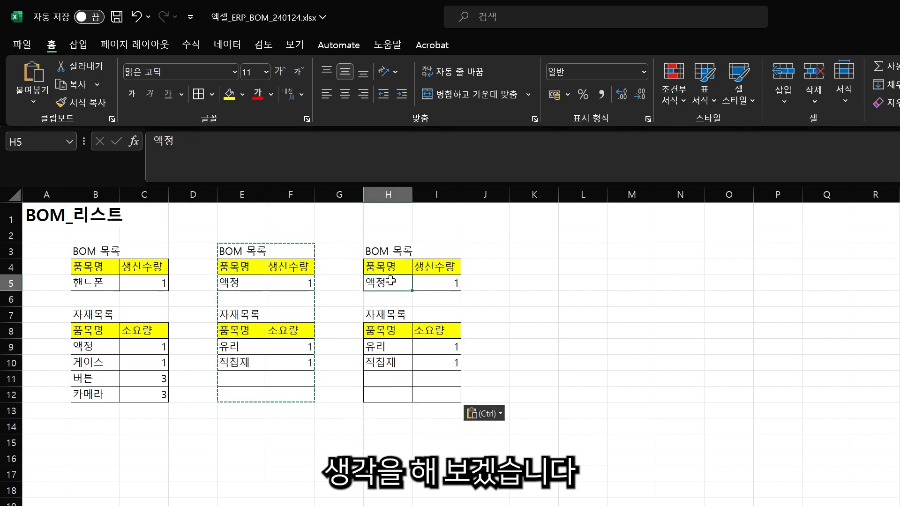
pyautogui.write('케이스')
pyautogui.press('Down')
pyautogui.press('Down')
pyautogui.press('Down')
pyautogui.press('Down')
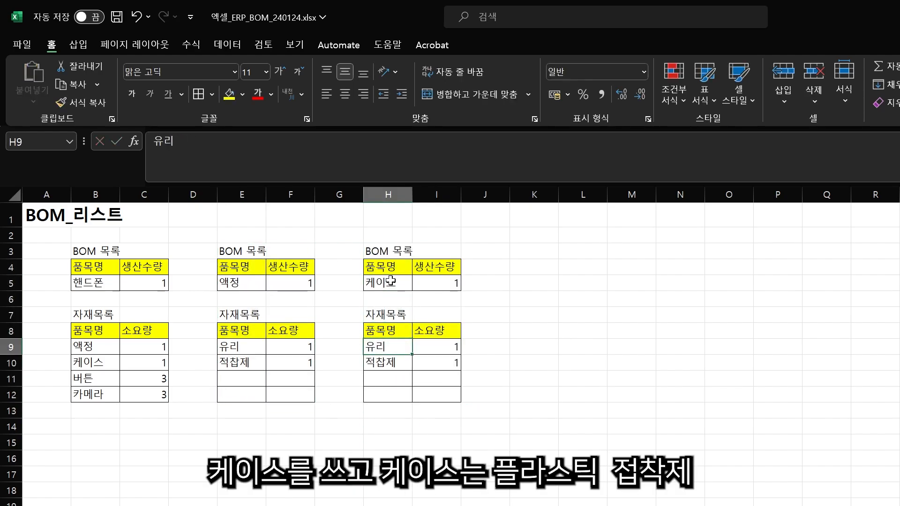
pyautogui.write('플ㄹ스틱')
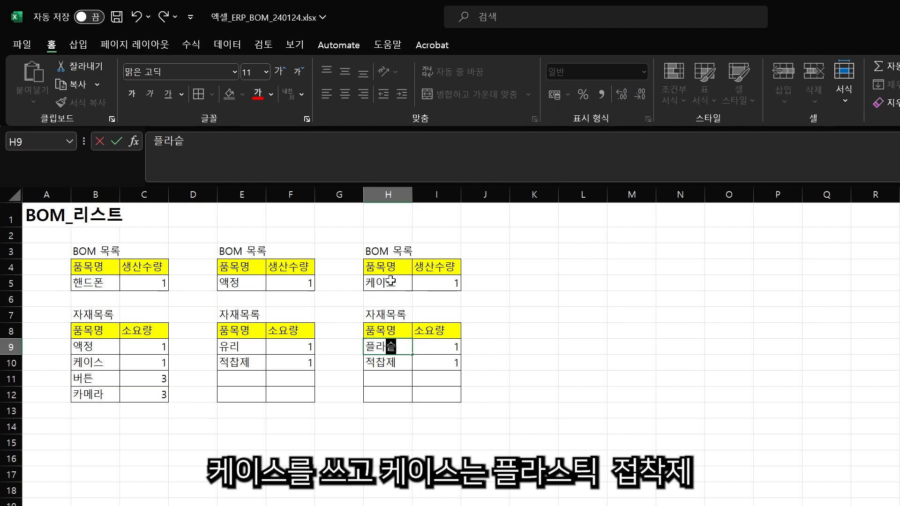
pyautogui.press('Return')
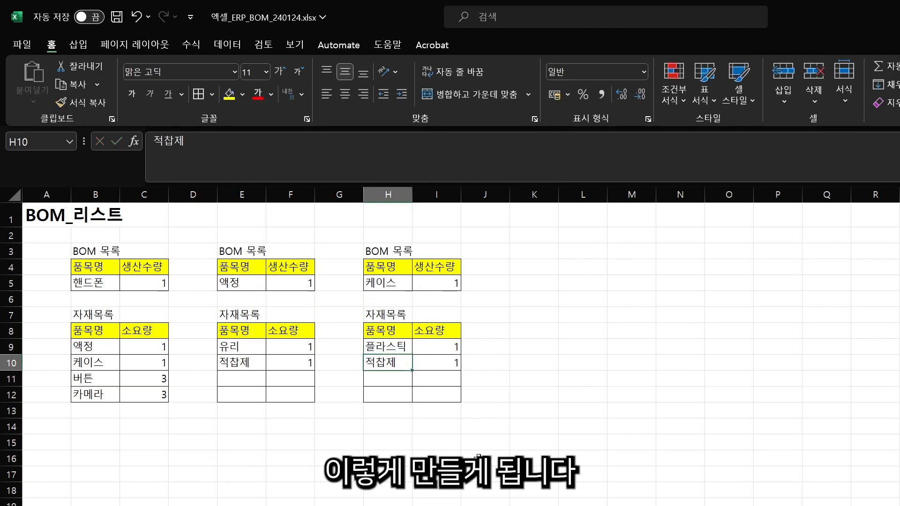
# - Examine how the 핸드폰, 액정 and 케이스 tables spread sideways across the sheet
pyautogui.moveTo(94, 268); pyautogui.dragTo(150, 394)
pyautogui.moveTo(235, 252); pyautogui.dragTo(329, 389)
pyautogui.moveTo(375, 251); pyautogui.dragTo(474, 392)
pyautogui.moveTo(484, 441); pyautogui.dragTo(395, 454)
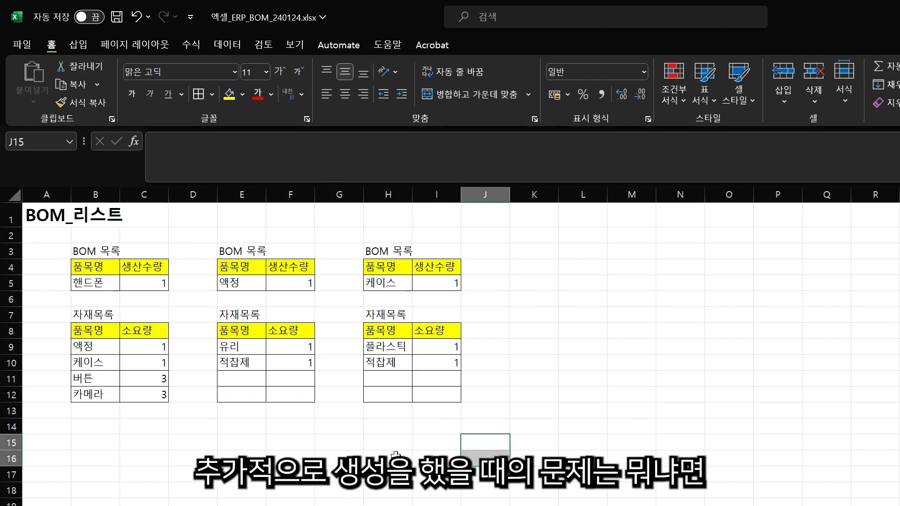
pyautogui.click(390, 456)
pyautogui.click(95, 251)
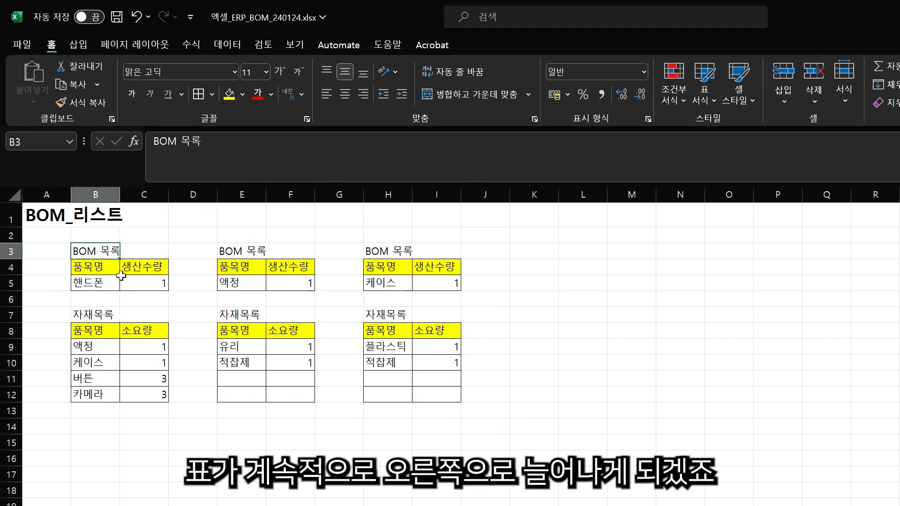
pyautogui.click(242, 283)
pyautogui.click(436, 282)
pyautogui.moveTo(84, 258); pyautogui.dragTo(613, 277)
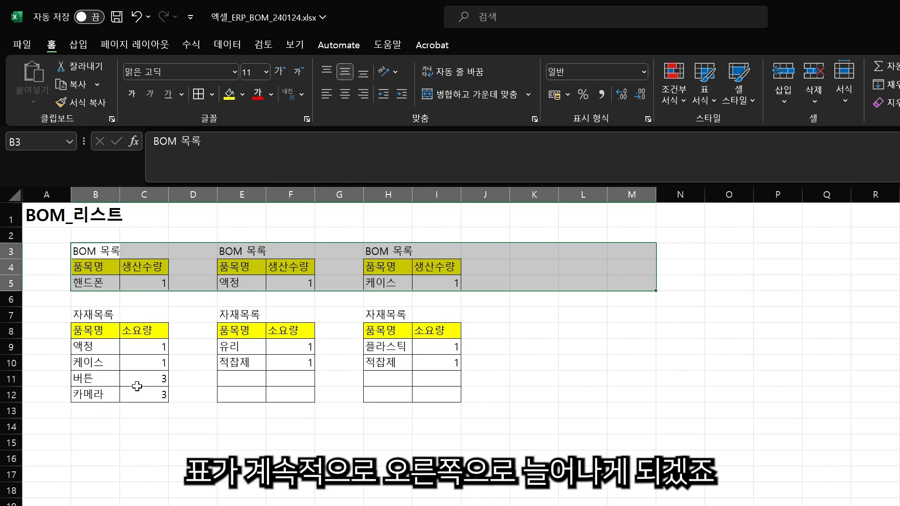
pyautogui.moveTo(144, 347); pyautogui.dragTo(799, 350)
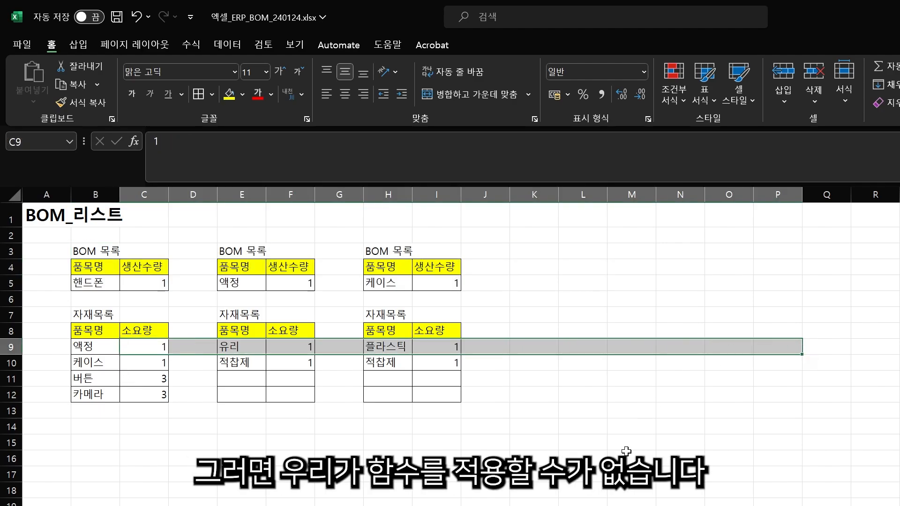
pyautogui.moveTo(521, 440); pyautogui.dragTo(356, 441)
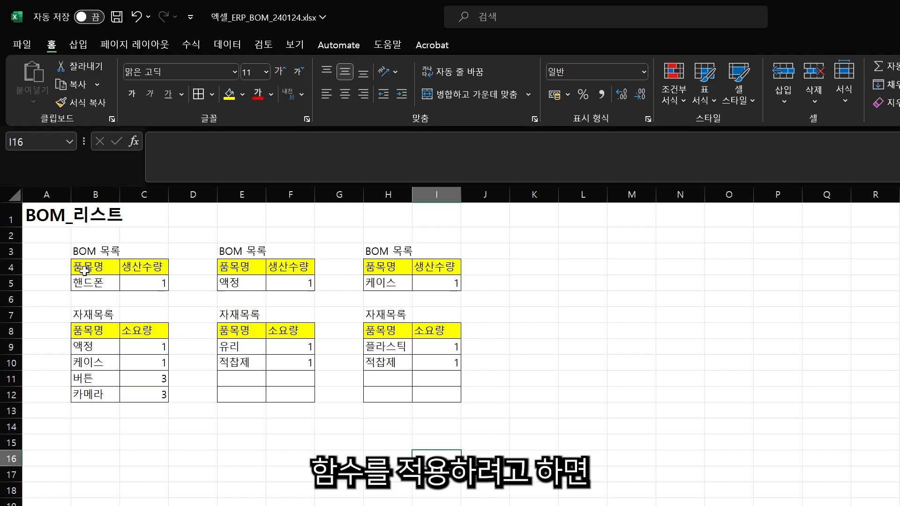
pyautogui.moveTo(85, 266); pyautogui.dragTo(124, 462)
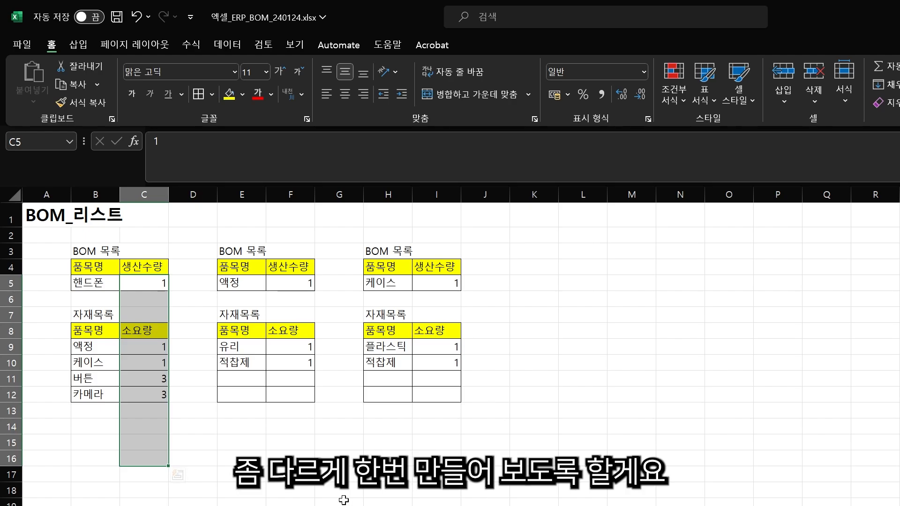
pyautogui.click(349, 464)
# - Start a combined list with the headers 품목명 in L4 and 자재명 in M4, and enter 핸드폰 in L5
pyautogui.click(576, 269)
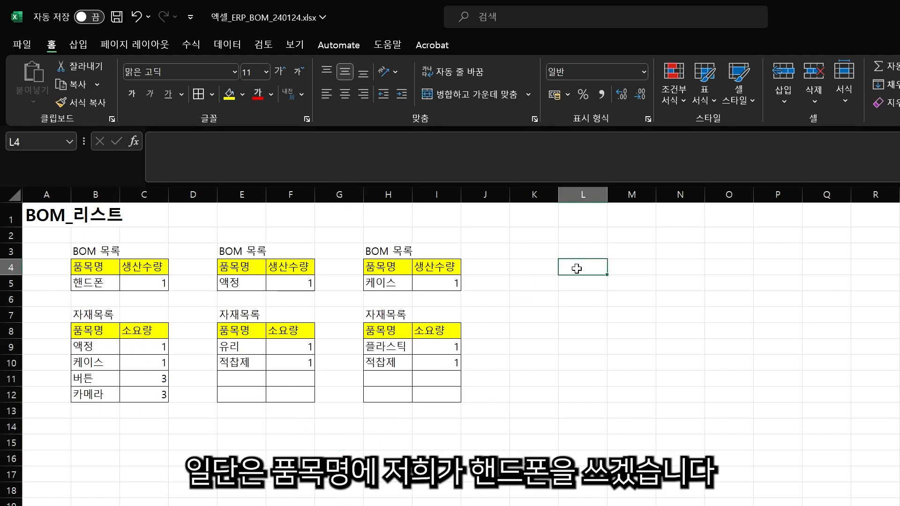
pyautogui.write('품목명')
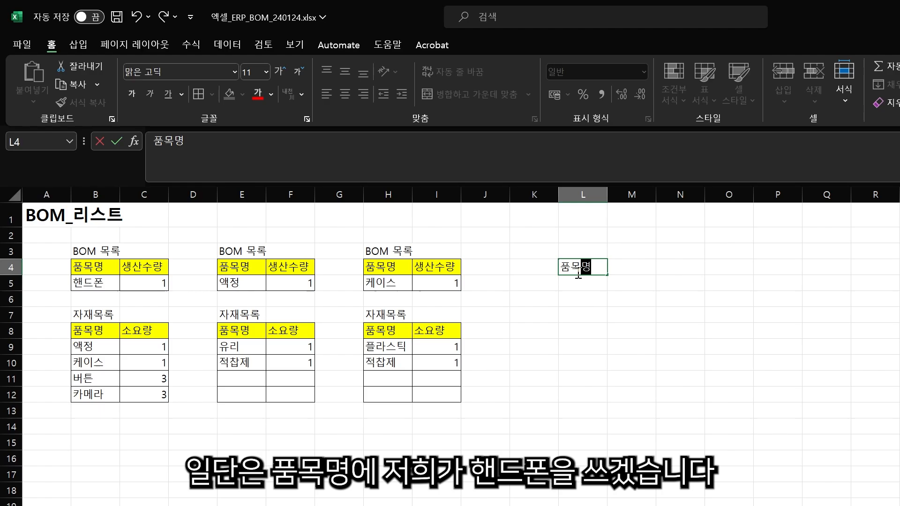
pyautogui.press('Return')
pyautogui.write('ㅎ핸드폰')
pyautogui.press('Tab')
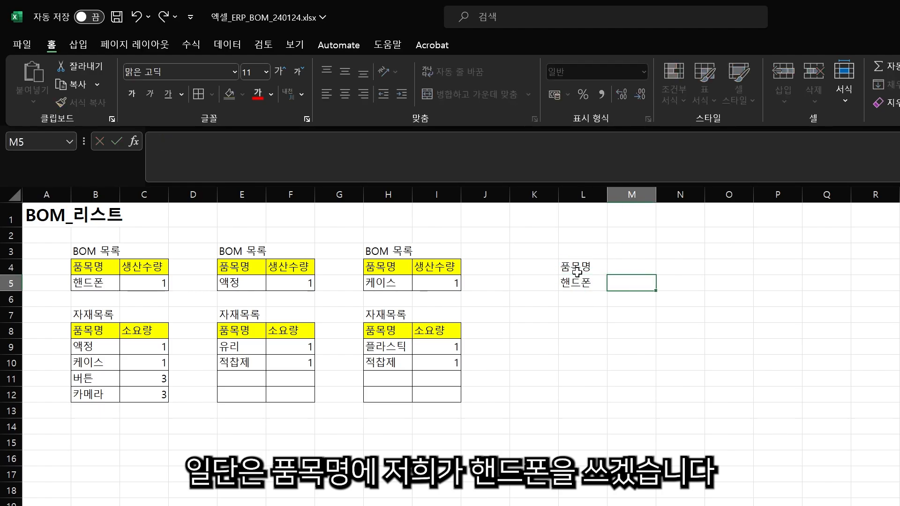
pyautogui.press('Up')
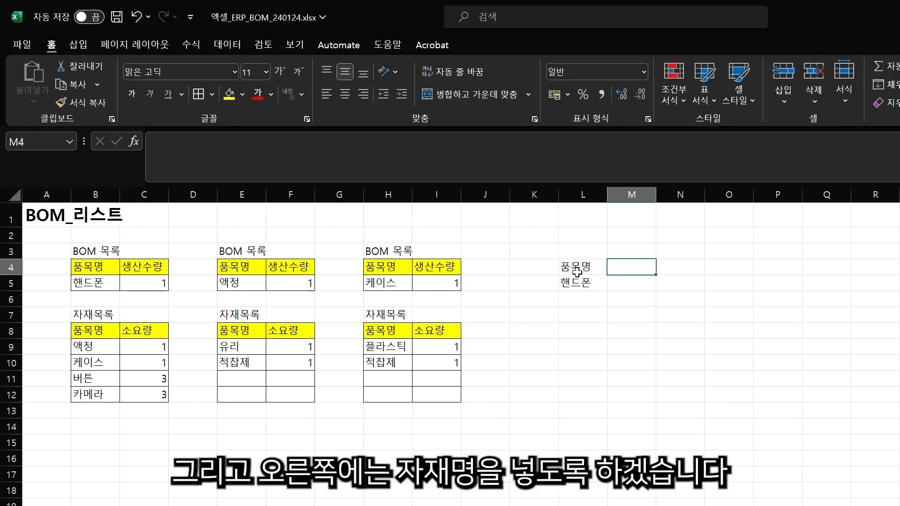
pyautogui.write('자재명')
pyautogui.press('Return')
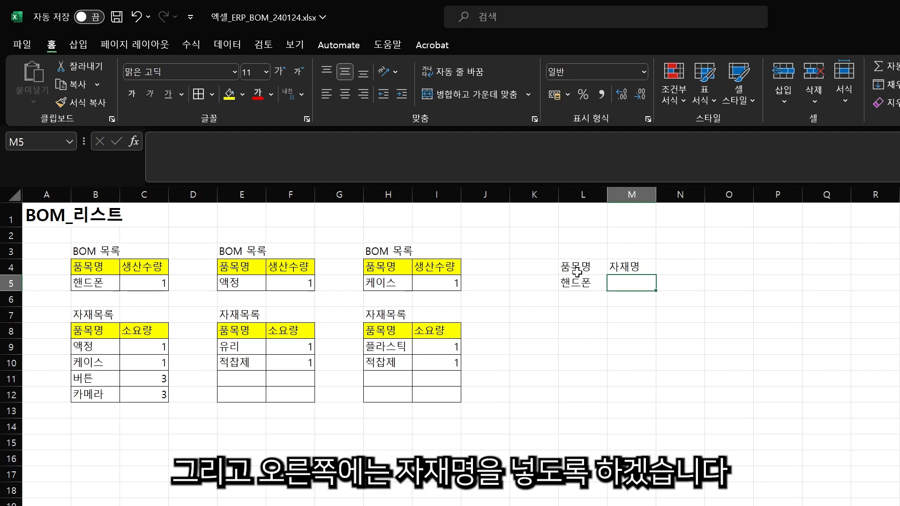
# - List the materials 액정, 케이스, 버튼 and 카메라 under 자재명 in M5 to M8
pyautogui.write('액정')
pyautogui.press('Return')
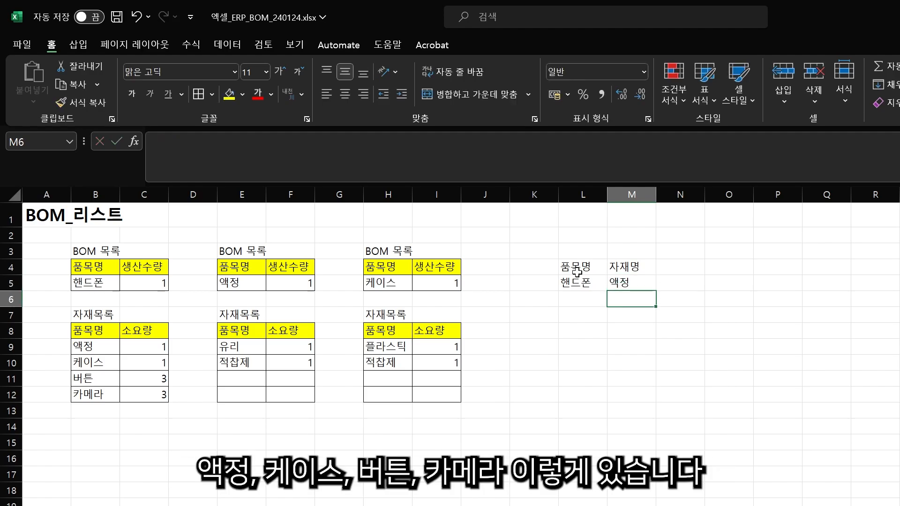
pyautogui.write('케이스')
pyautogui.press('Return')
pyautogui.write('벋튼')
pyautogui.press('Return')
pyautogui.write('카메라')
pyautogui.press('Return')
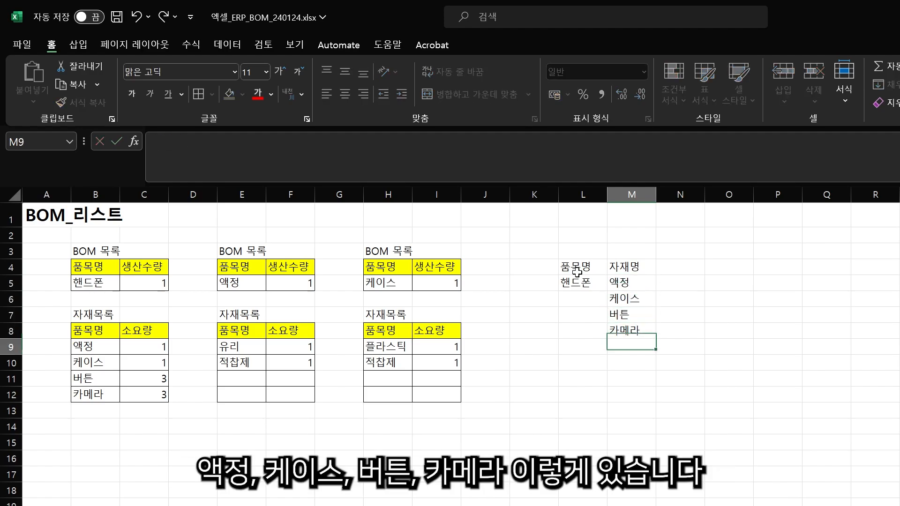
# - Fill 핸드폰 down the 품목명 column from L5 to L8 beside all four materials
pyautogui.click(622, 285)
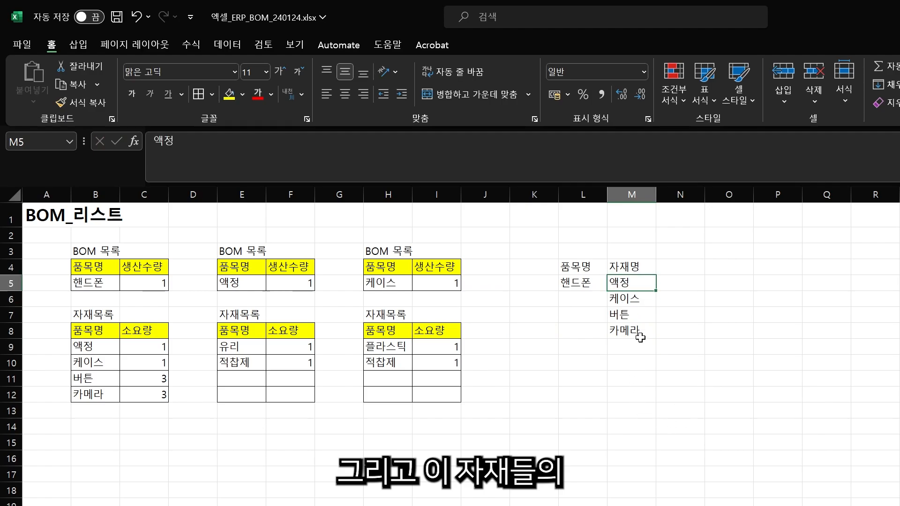
pyautogui.moveTo(641, 337); pyautogui.dragTo(597, 334)
pyautogui.click(577, 283)
pyautogui.click(586, 439)
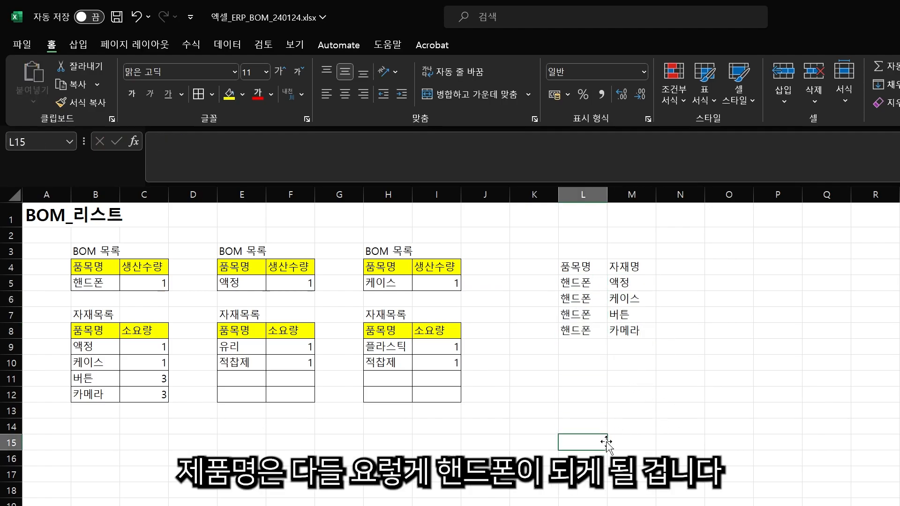
# - Copy 액정 from M5 into L9 as the next 품목명 entry
pyautogui.click(626, 283)
pyautogui.hotkey('ctrl', 'c')
pyautogui.click(596, 350)
pyautogui.hotkey('ctrl', 'v')
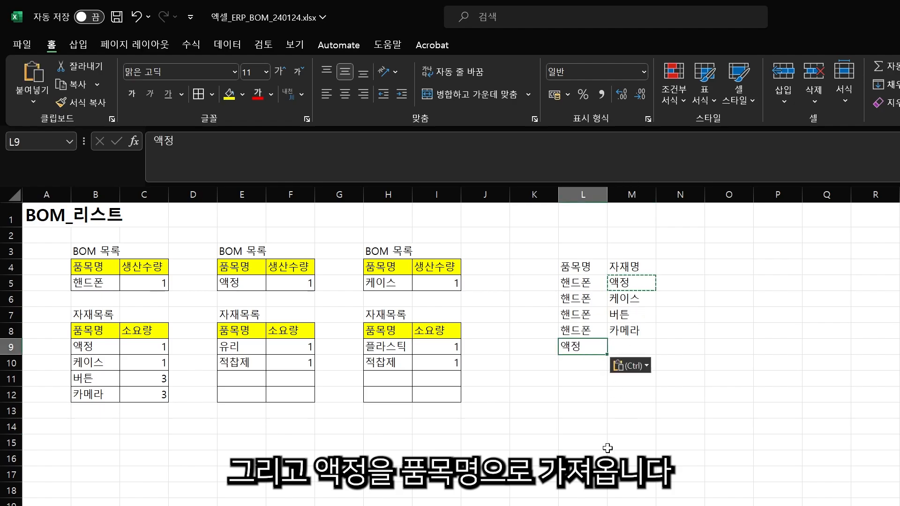
# - Copy the materials 유리 and 적찹제 from E9:E10 into M9:M10 under 자재명
pyautogui.moveTo(253, 347); pyautogui.dragTo(248, 364)
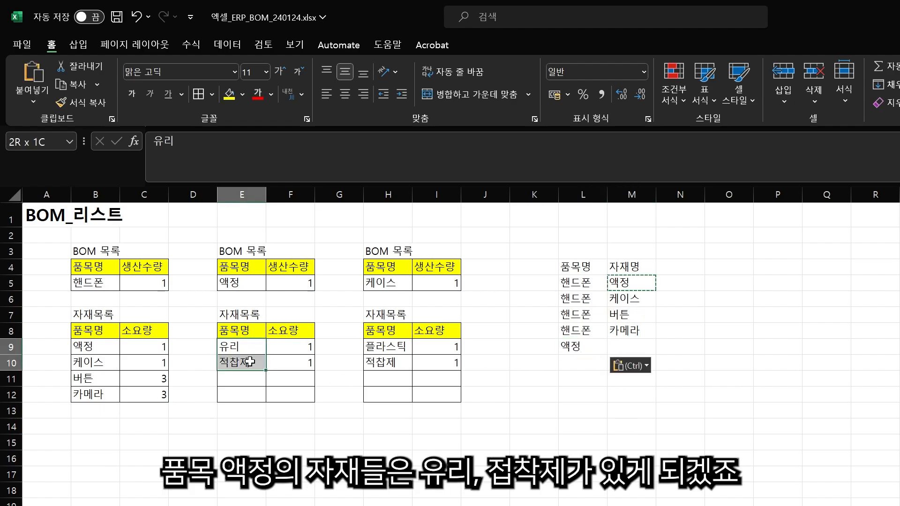
pyautogui.hotkey('ctrl', 'c')
pyautogui.click(618, 347)
pyautogui.hotkey('ctrl', 'v')
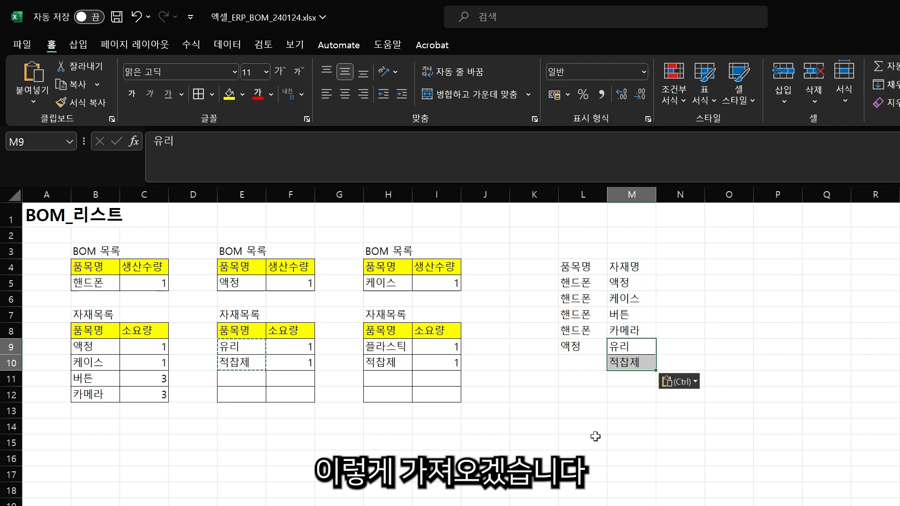
# - Copy 액정 from L9 into L10 so it also sits beside the material 적찹제
pyautogui.click(594, 440)
pyautogui.click(631, 362)
pyautogui.click(582, 347)
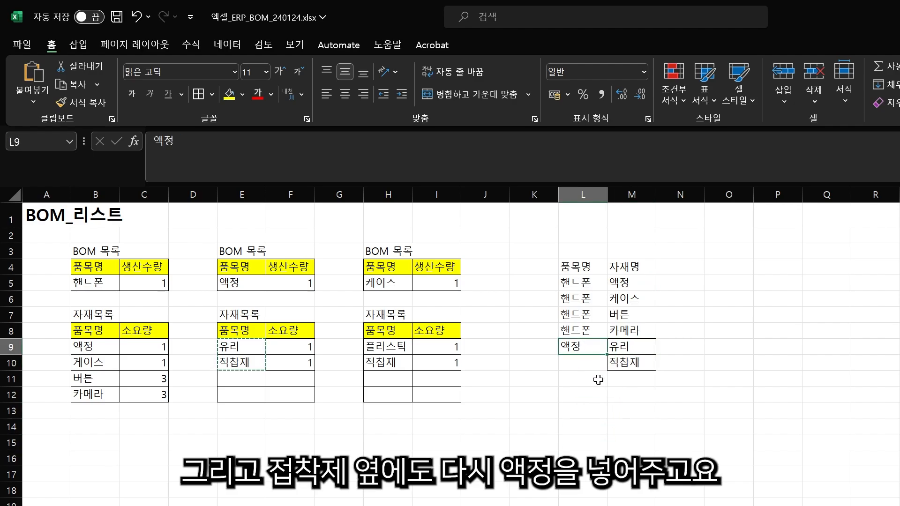
pyautogui.hotkey('ctrl', 'c')
pyautogui.press('Down')
pyautogui.hotkey('ctrl', 'v')
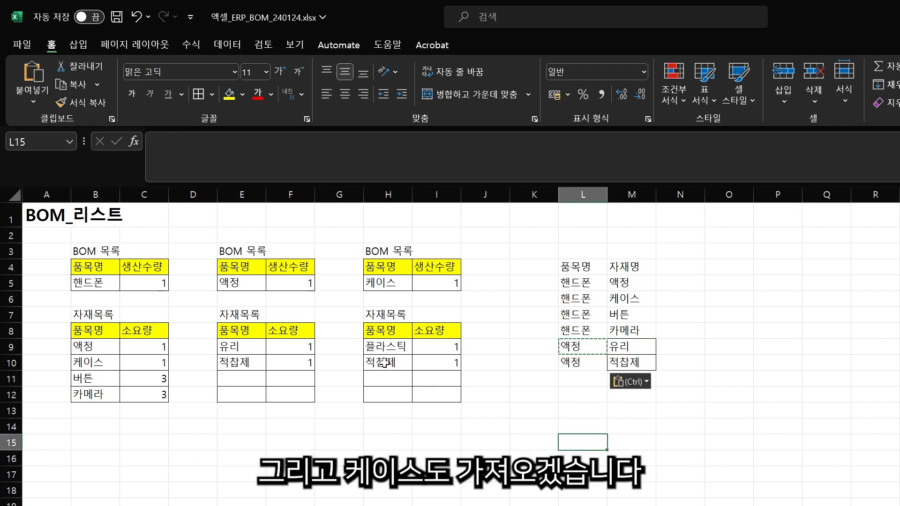
# - Copy 케이스 from H5 into L11 and L12 as the next 품목명 entries
pyautogui.click(396, 284)
pyautogui.hotkey('ctrl', 'c')
pyautogui.moveTo(583, 379); pyautogui.dragTo(587, 391)
pyautogui.hotkey('ctrl', 'v')
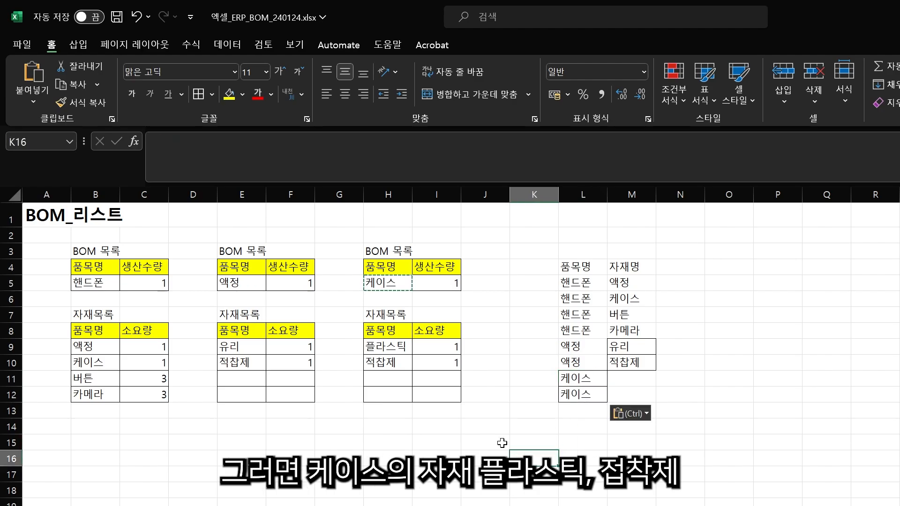
# - Copy the materials 플라스틱 and 적찹제 from H9:H10 into M11:M12 under 자재명
pyautogui.click(406, 349)
pyautogui.moveTo(407, 349); pyautogui.dragTo(406, 363)
pyautogui.hotkey('ctrl', 'c')
pyautogui.click(631, 378)
pyautogui.hotkey('ctrl', 'v')
pyautogui.moveTo(582, 459); pyautogui.dragTo(632, 459)
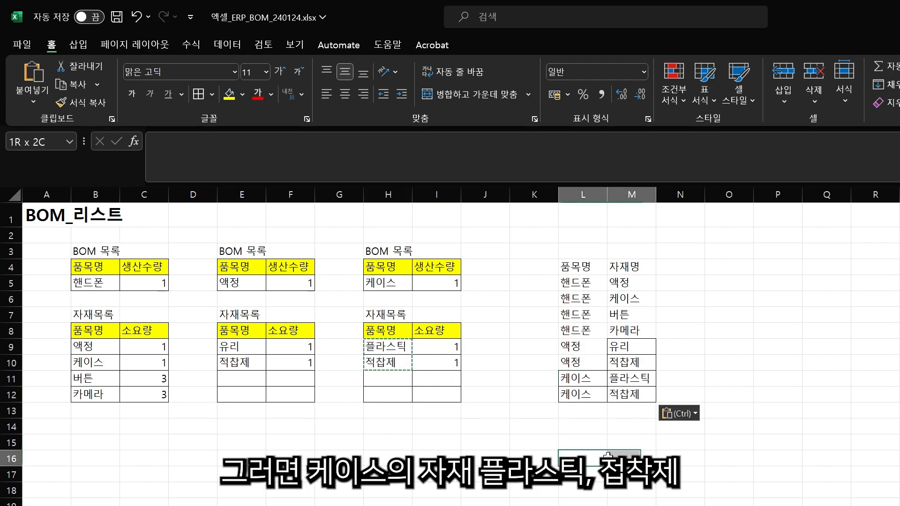
# - Put borders around all cells of the list L4:M12 and fill its header row L4:M4 yellow
pyautogui.moveTo(571, 268); pyautogui.dragTo(640, 394)
pyautogui.press('Escape')
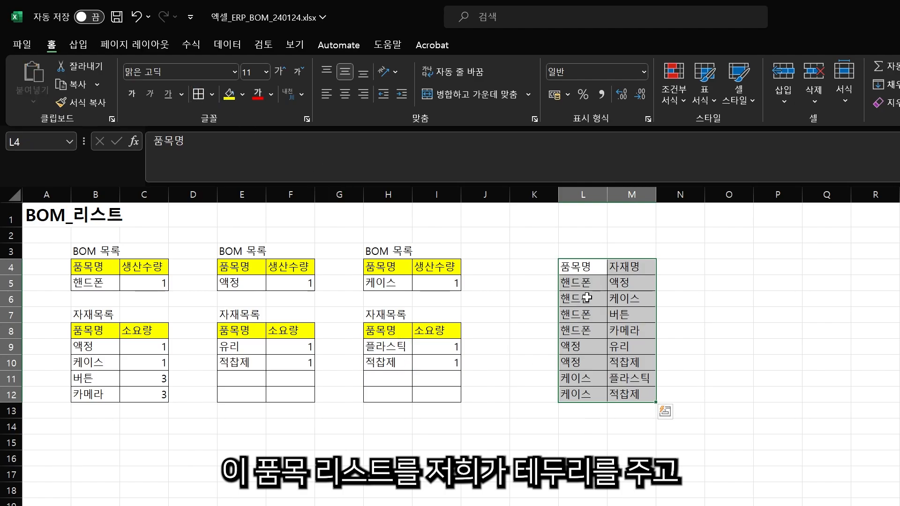
pyautogui.click(621, 330)
pyautogui.moveTo(584, 269); pyautogui.dragTo(631, 268)
pyautogui.click(631, 411)
pyautogui.click(229, 94)
pyautogui.click(437, 474)
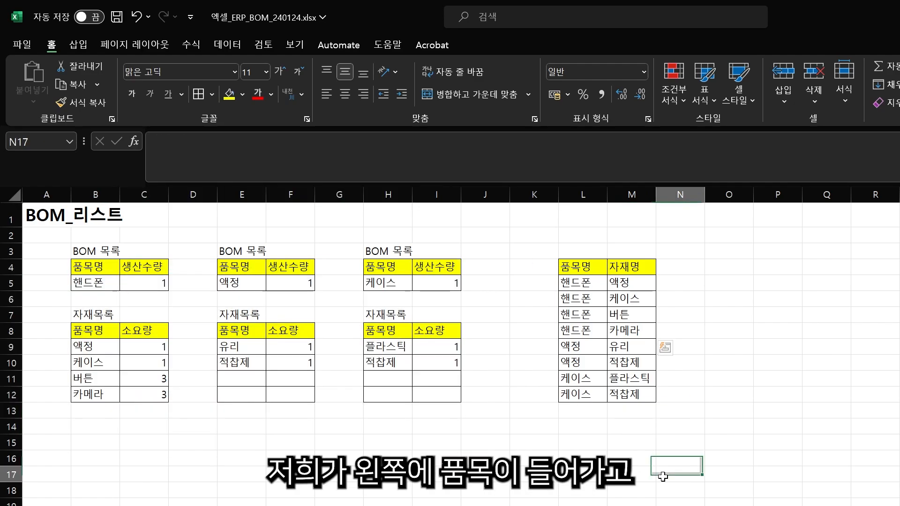
# - Examine how the combined list in L4:M12 pairs each 품목명 with its 자재명, including the materials for 액정
pyautogui.moveTo(579, 284); pyautogui.dragTo(596, 396)
pyautogui.click(650, 471)
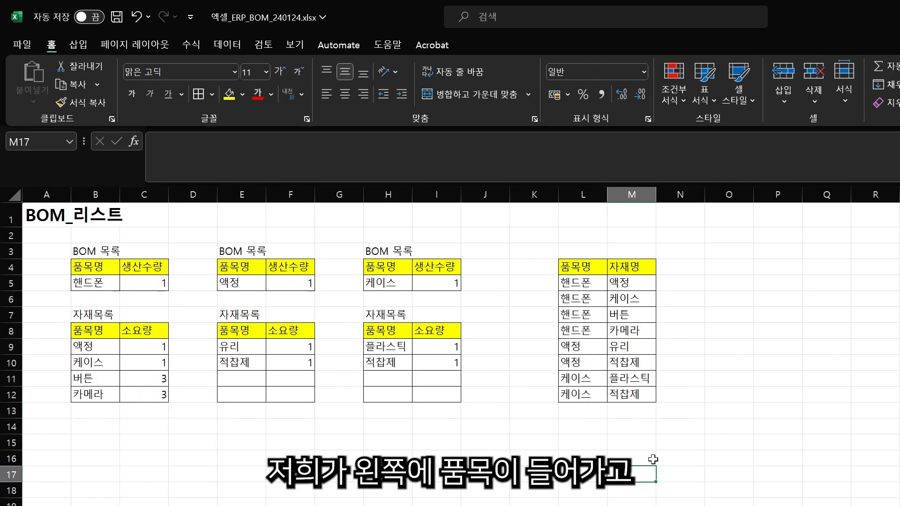
pyautogui.moveTo(637, 279); pyautogui.dragTo(637, 396)
pyautogui.click(661, 492)
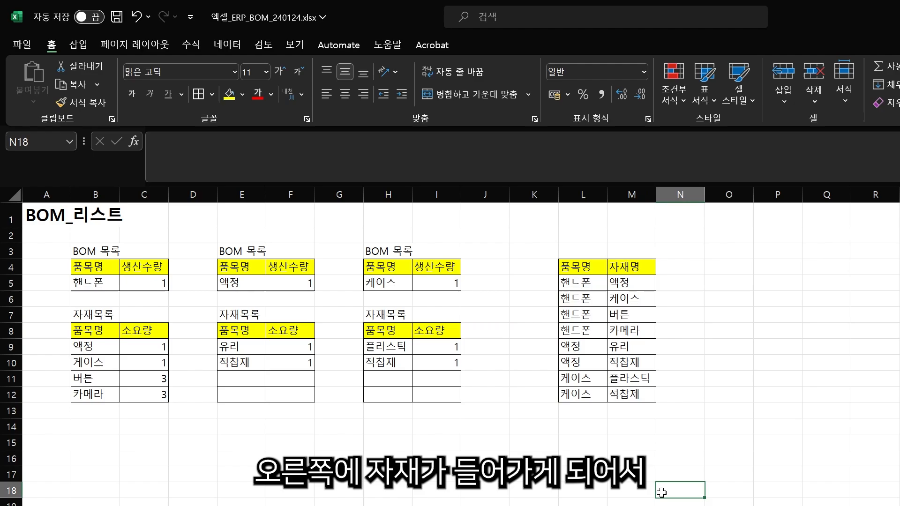
pyautogui.moveTo(577, 331); pyautogui.dragTo(643, 327)
pyautogui.click(633, 474)
pyautogui.moveTo(581, 347); pyautogui.dragTo(582, 396)
pyautogui.click(633, 443)
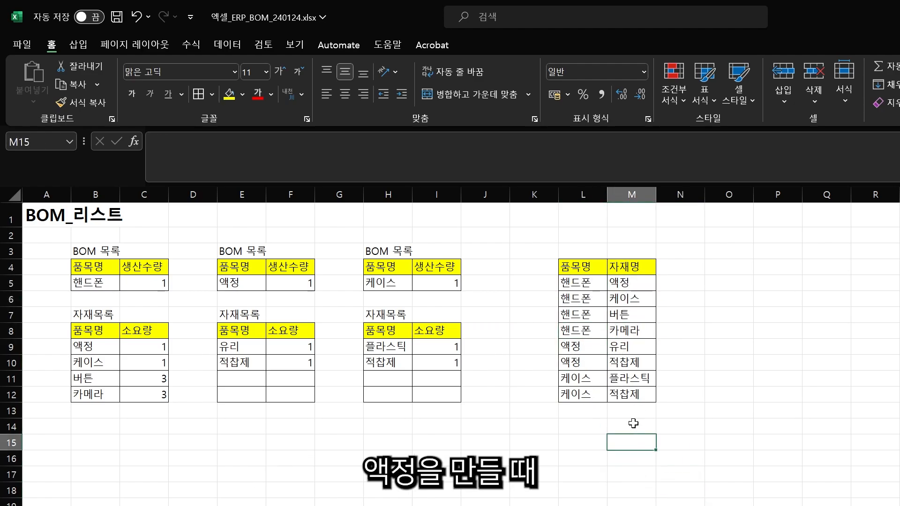
pyautogui.moveTo(626, 347); pyautogui.dragTo(627, 357)
pyautogui.moveTo(582, 267); pyautogui.dragTo(633, 397)
pyautogui.click(680, 504)
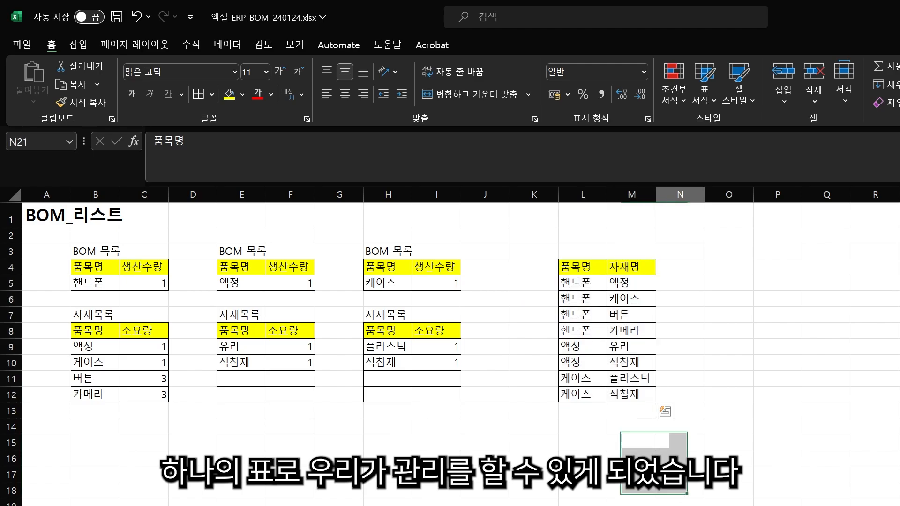
# - Copy the list L4:M12 over the first tables starting at B4, and delete columns E to M
pyautogui.moveTo(621, 388); pyautogui.dragTo(621, 391)
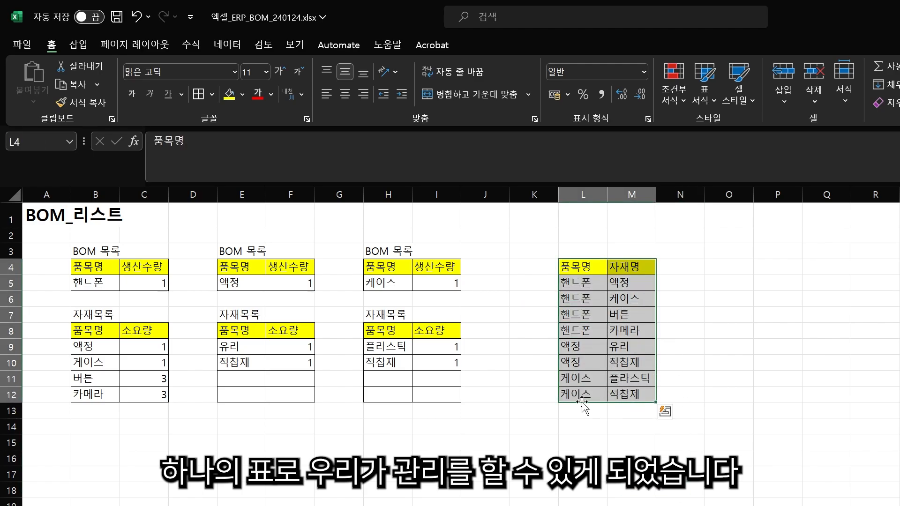
pyautogui.hotkey('ctrl', 'c')
pyautogui.click(91, 266)
pyautogui.hotkey('ctrl', 'v')
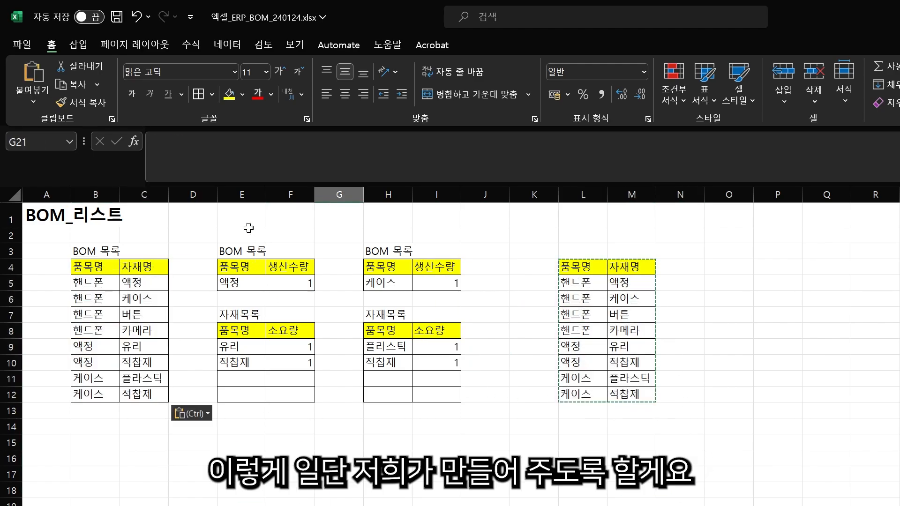
pyautogui.moveTo(238, 189); pyautogui.dragTo(629, 187)
pyautogui.hotkey('ctrl', '-')
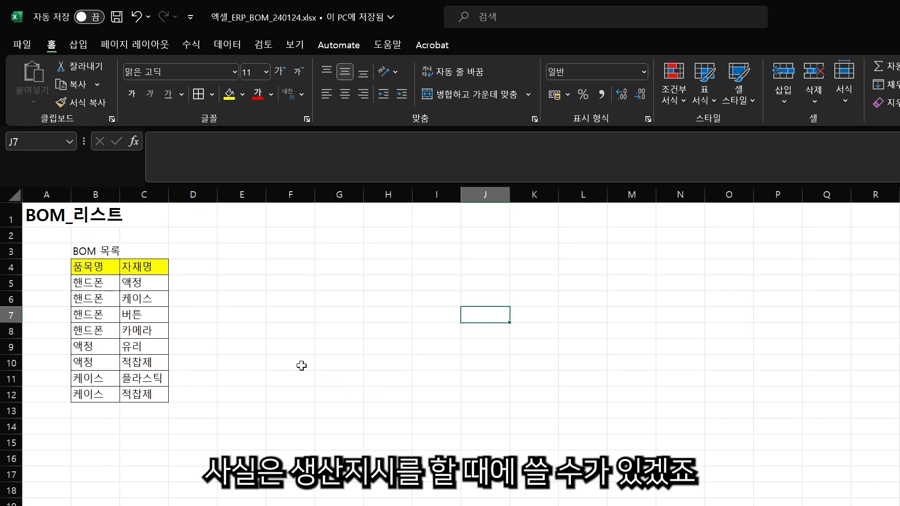
# - Start a 생산지시 section in E3 with the header 품목명 in E4 and the item 핸드폰 in E5
pyautogui.click(261, 254)
pyautogui.write('생산지시')
pyautogui.press('Return')
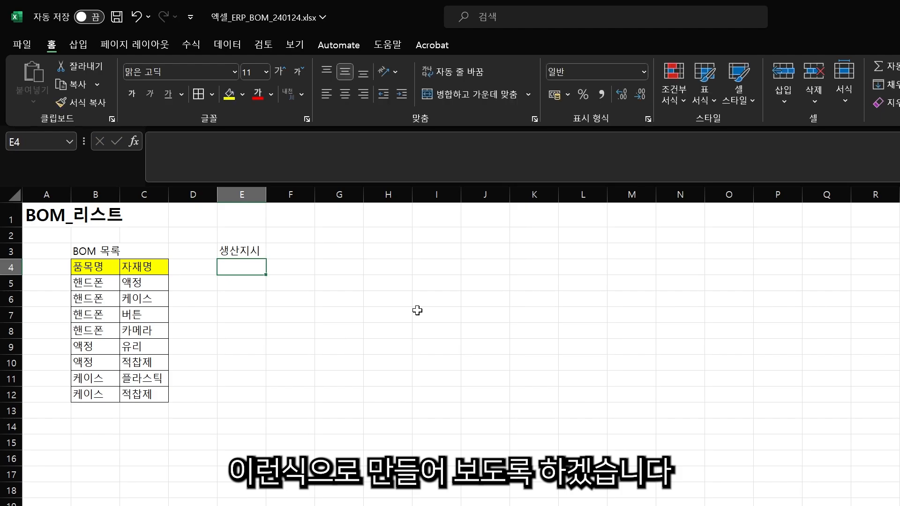
pyautogui.press('Up')
pyautogui.press('Down')
pyautogui.write('푸')
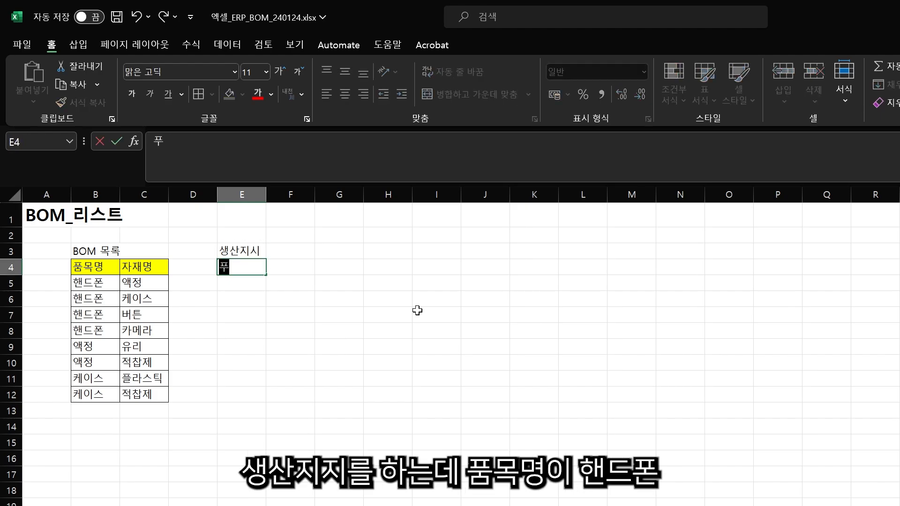
pyautogui.write('ㅁ목명')
pyautogui.press('Return')
pyautogui.write('핸드폰')
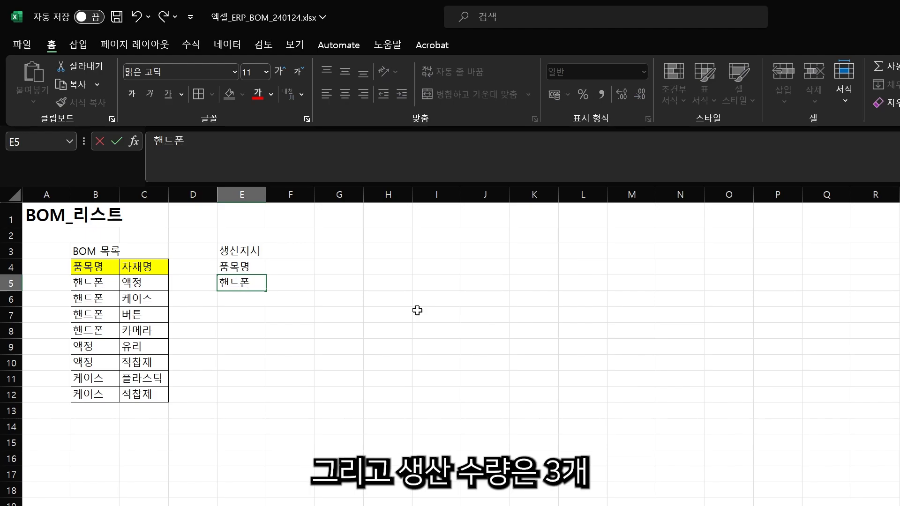
# - Add the header 생산수량 in F4 and a quantity of 3 in F5
pyautogui.press('Right')
pyautogui.press('Up')
pyautogui.write('생산수량')
pyautogui.press('Return')
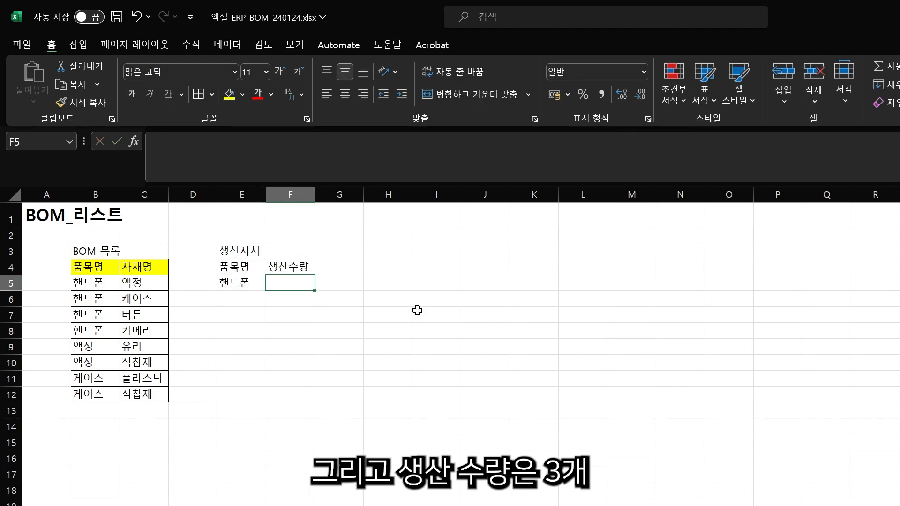
pyautogui.write('3')
pyautogui.press('Return')
# - Put borders around the 생산지시 table E4:F5 and fill its header row yellow
pyautogui.moveTo(235, 268); pyautogui.dragTo(286, 267)
pyautogui.click(199, 94)
pyautogui.click(290, 411)
pyautogui.click(264, 261)
pyautogui.click(229, 94)
pyautogui.click(339, 411)
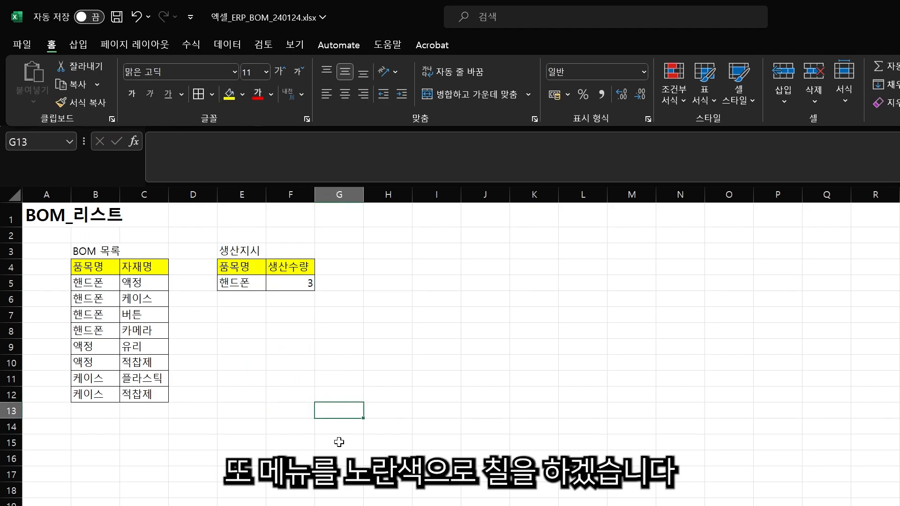
# - Enter the section title 필요 자잭 목록 in E8 and widen column E to fit it
pyautogui.click(239, 326)
pyautogui.write('필')
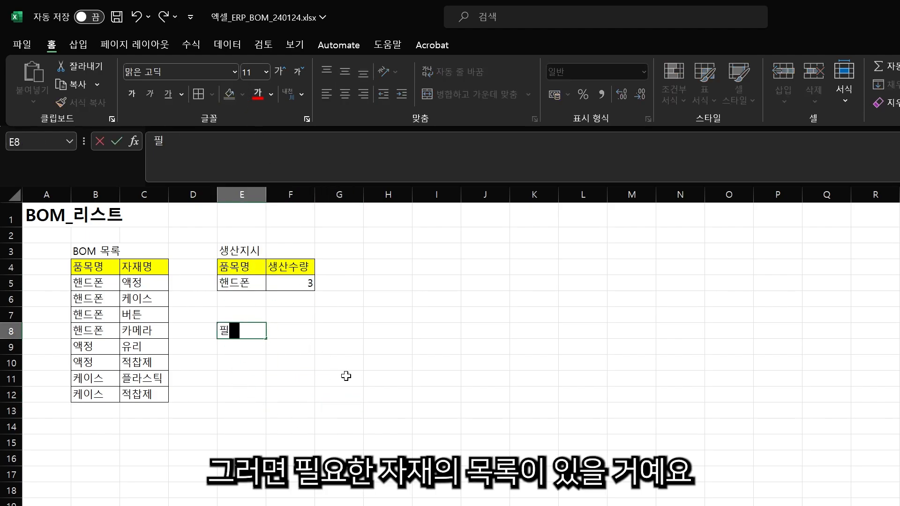
pyautogui.write('요 자잭 목록')
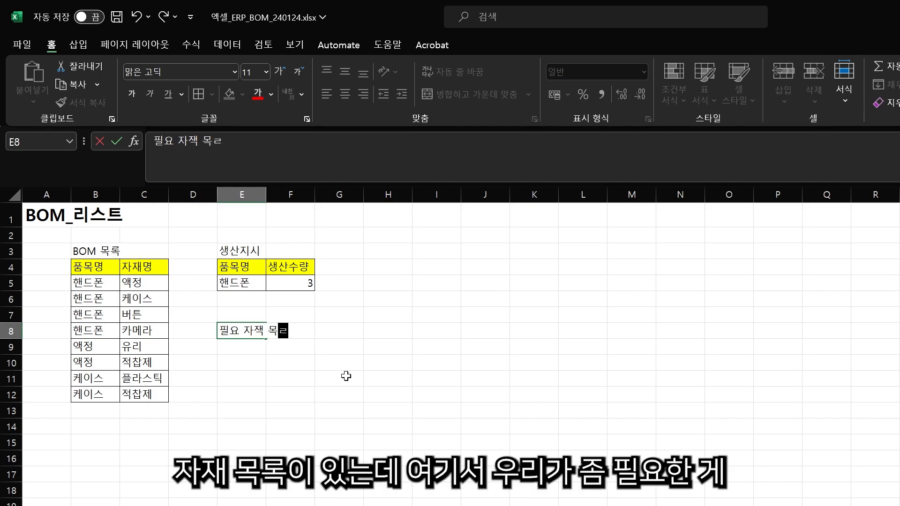
pyautogui.press('Return')
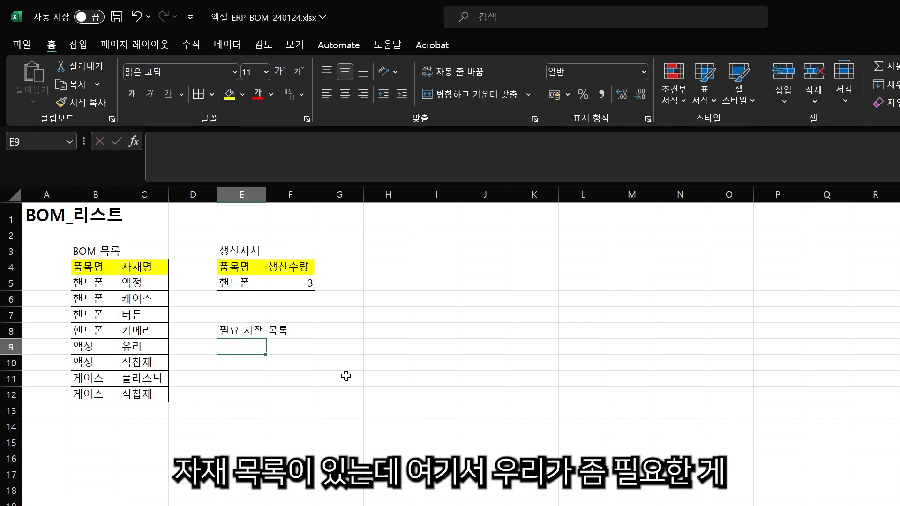
pyautogui.moveTo(271, 196); pyautogui.dragTo(298, 196)
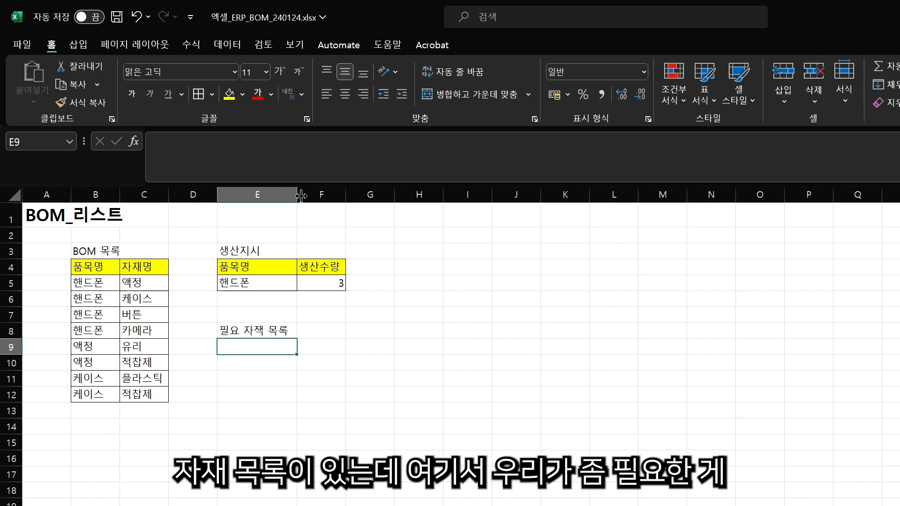
pyautogui.click(433, 482)
# - Correct the section title in E8 to 필요 자재 목록 and enter the header 자재명 in E9
pyautogui.click(234, 332)
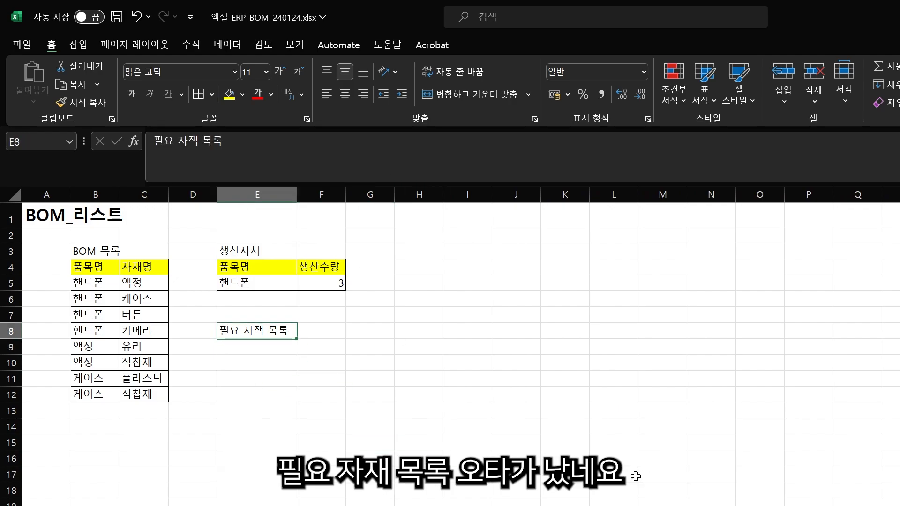
pyautogui.write('필요 자재 목록')
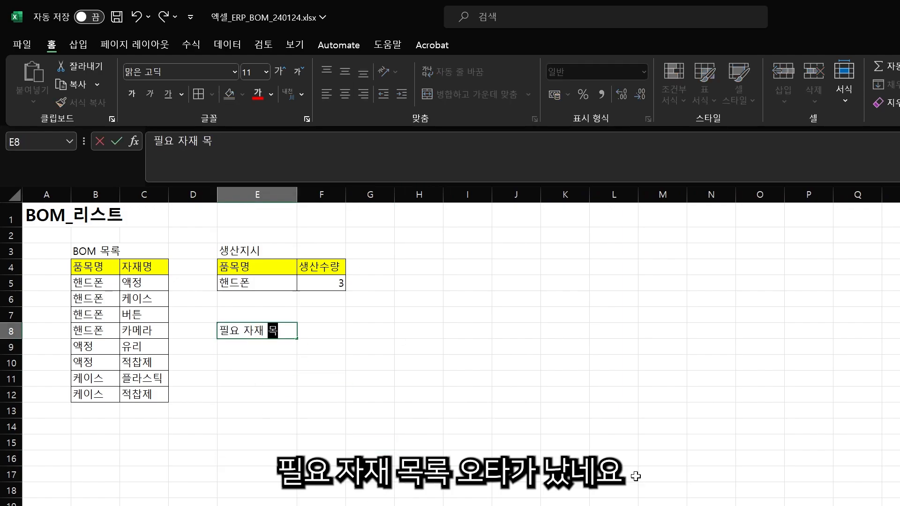
pyautogui.press('Return')
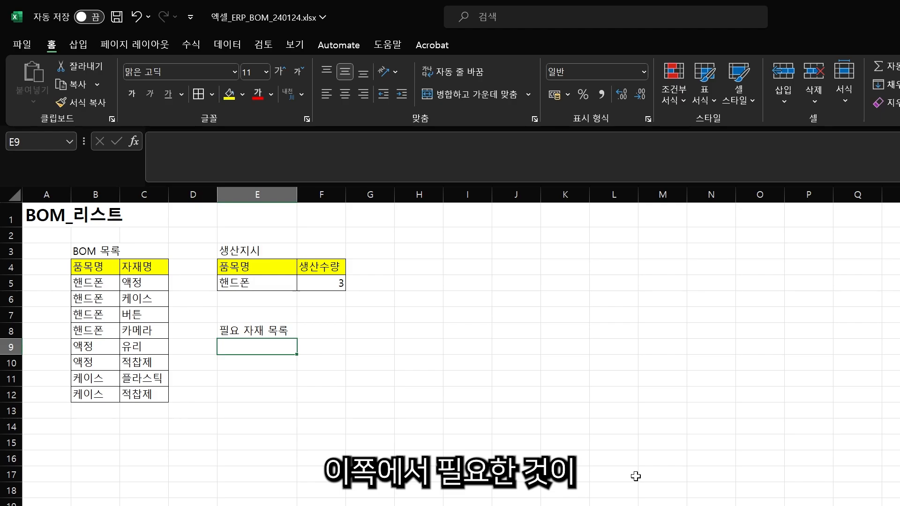
pyautogui.write('자재명')
pyautogui.press('Tab')
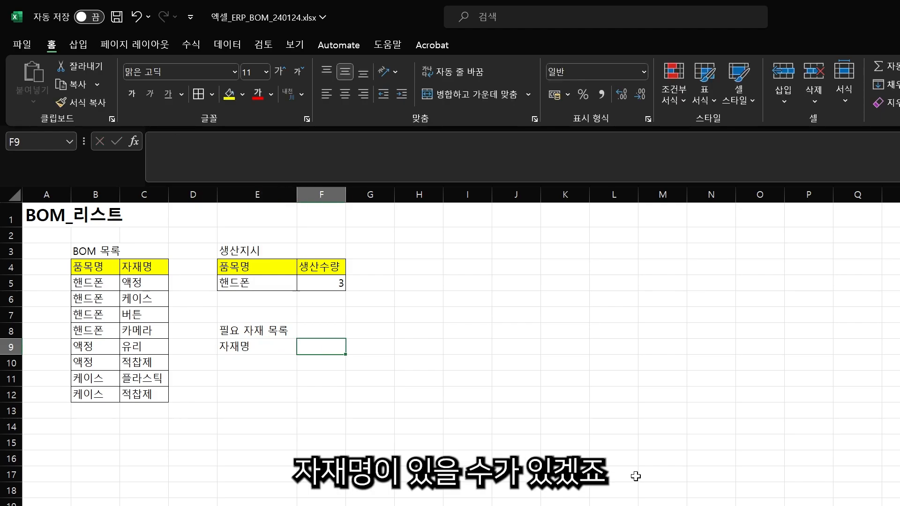
# - Insert two empty columns before column E to move the 생산지시 and 필요 자재 목록 sections to column G
pyautogui.click(276, 195)
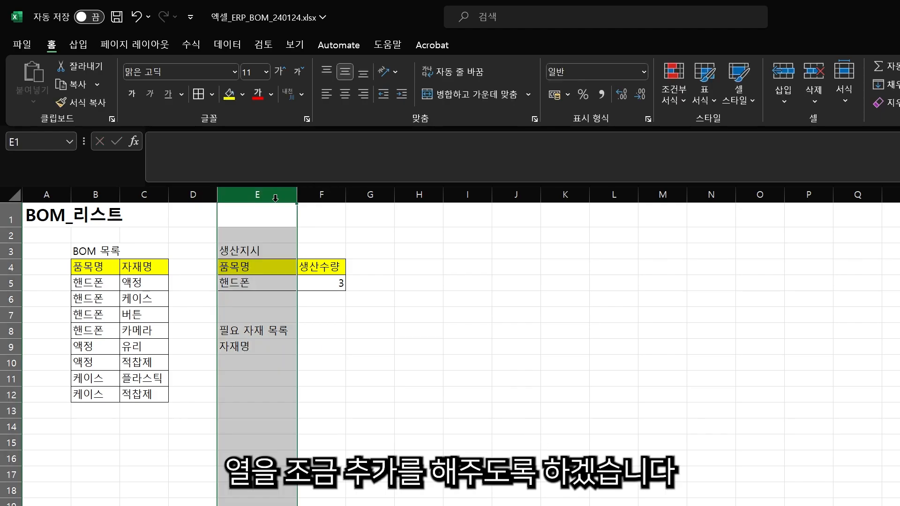
pyautogui.hotkey('ctrl', 'shift', '+')
pyautogui.hotkey('ctrl', 'shift', '+')
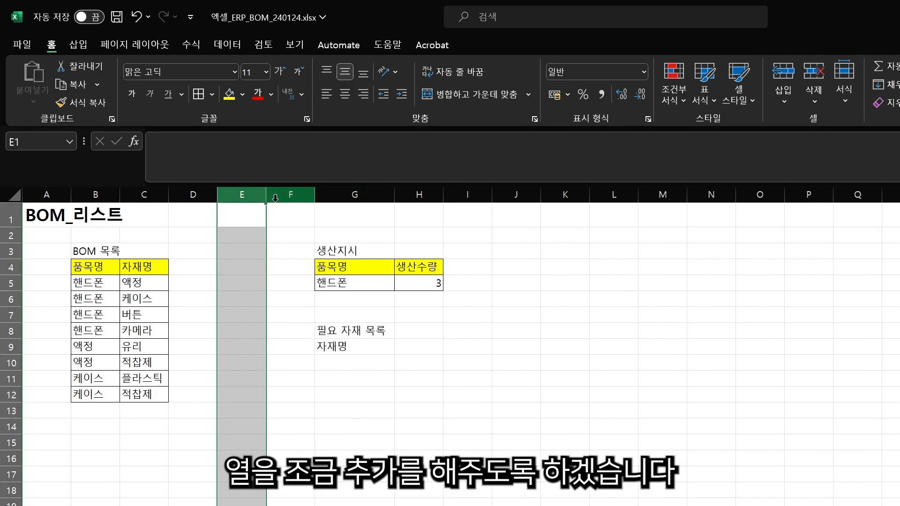
pyautogui.click(419, 363)
pyautogui.click(357, 331)
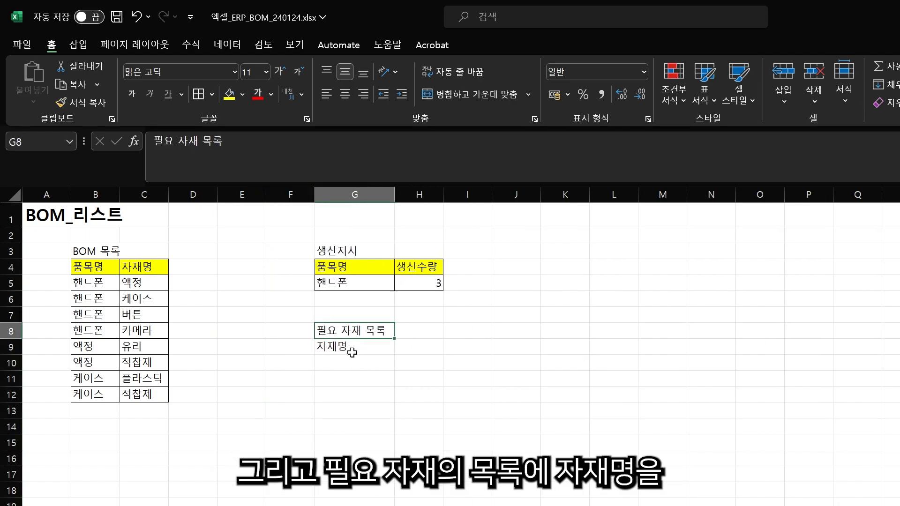
pyautogui.click(352, 347)
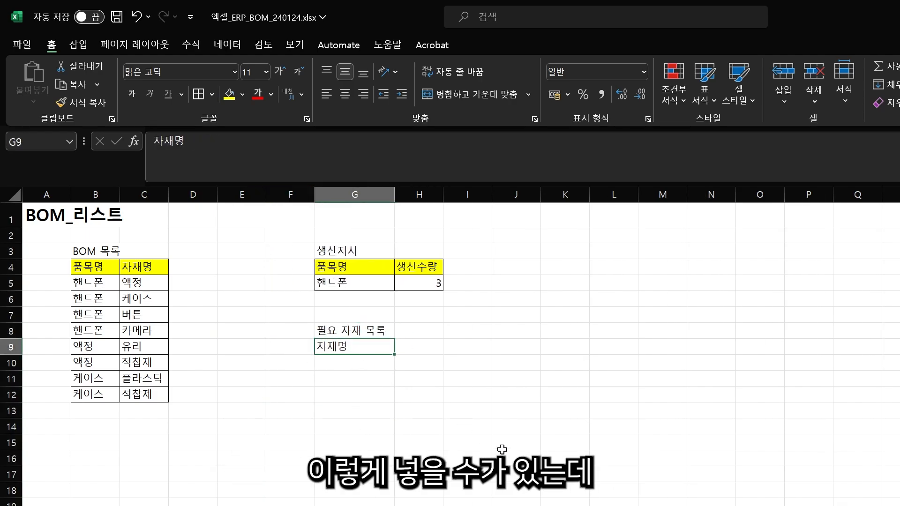
# - Add the header 소요량 in D4 next to 자재명 in the BOM 목록 table
pyautogui.click(192, 267)
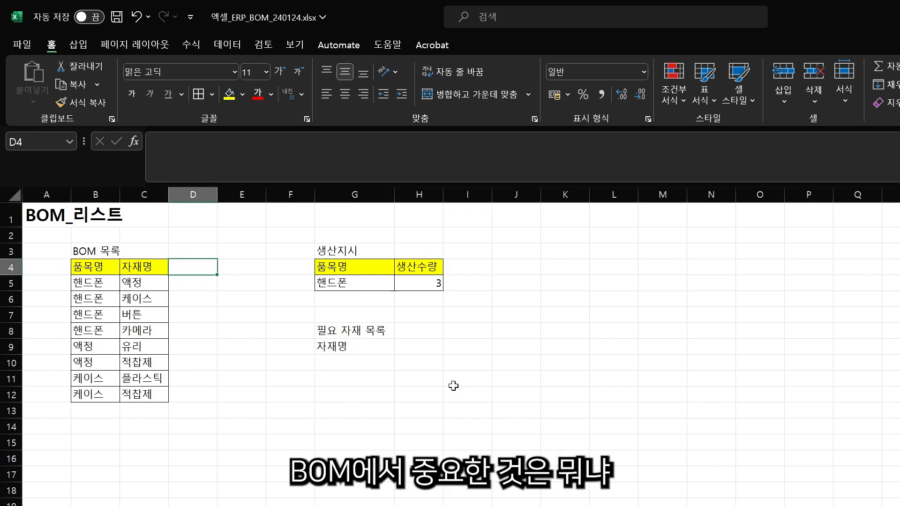
pyautogui.write('소요량')
pyautogui.press('Return')
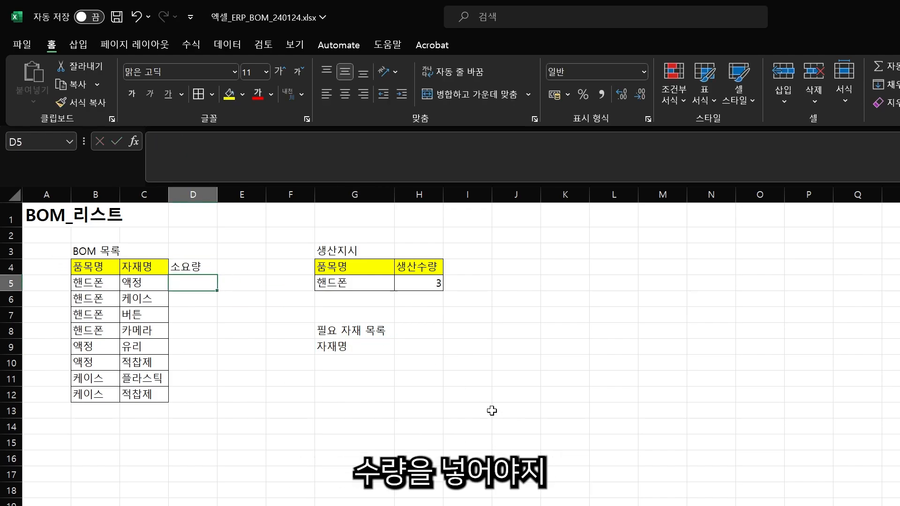
# - Add the header 소요량 in H9 next to 자재명 in the 필요 자재 목록 section
pyautogui.moveTo(361, 252); pyautogui.dragTo(417, 331)
pyautogui.click(425, 351)
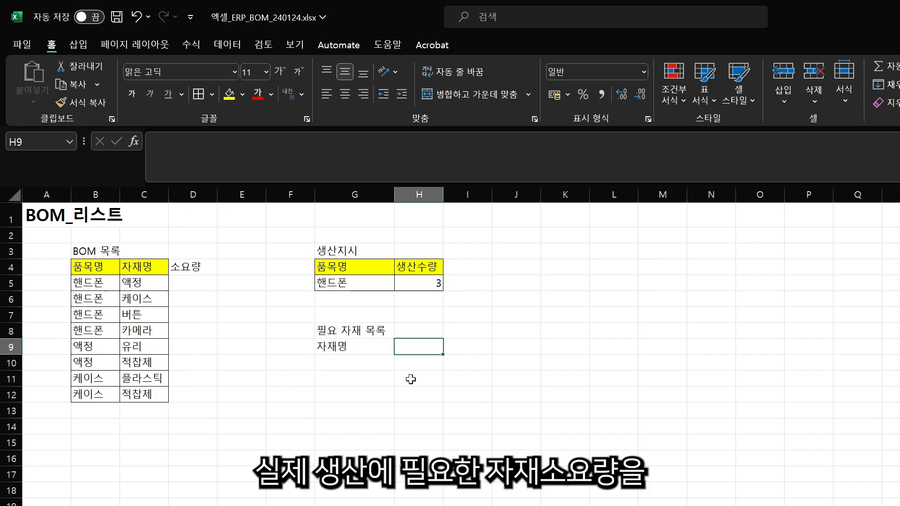
pyautogui.write('소요량')
pyautogui.press('Return')
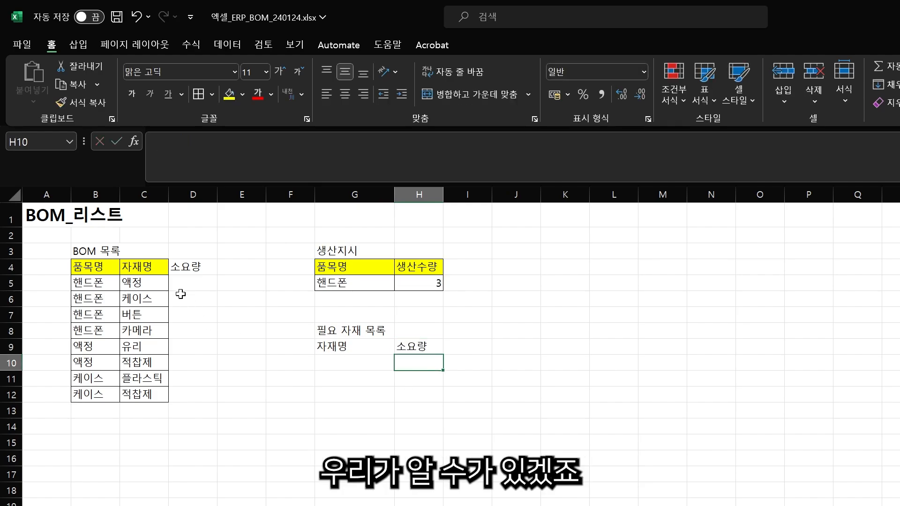
# - Fill the 소요량 header cell D4 yellow to match the BOM 목록 header row
pyautogui.click(186, 267)
pyautogui.click(229, 94)
pyautogui.click(186, 279)
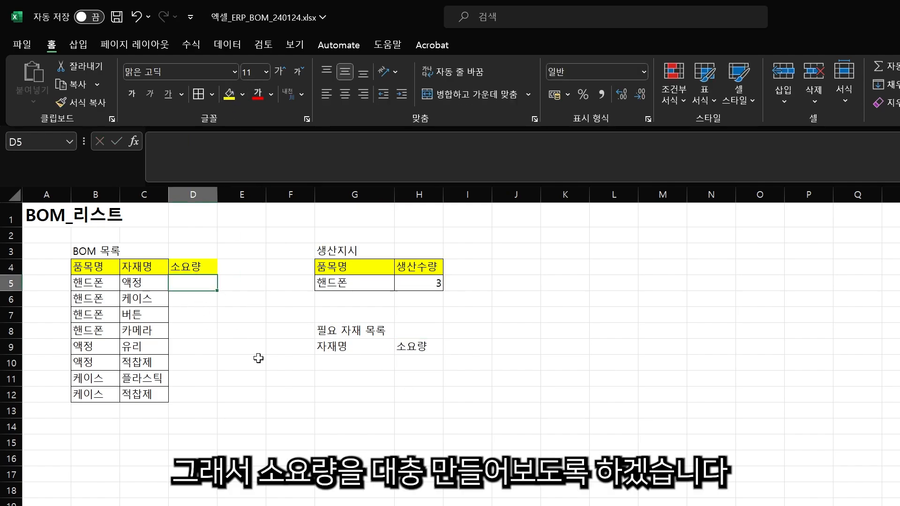
# - Enter the 소요량 values 1, 1, 3 and 3 in D5 to D8 for the four 핸드폰 materials
pyautogui.write('1')
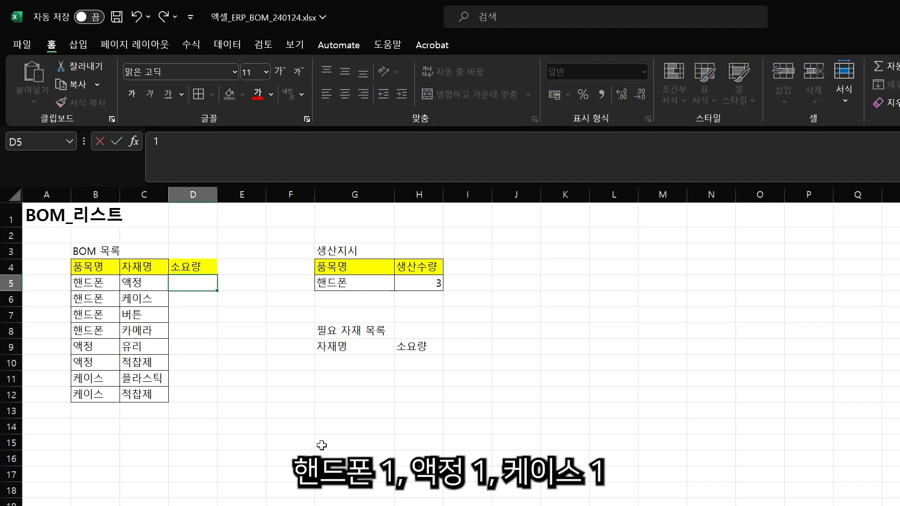
pyautogui.press('Return')
pyautogui.write('1')
pyautogui.press('Return')
pyautogui.write('3')
pyautogui.press('Return')
pyautogui.write('3')
pyautogui.press('Return')
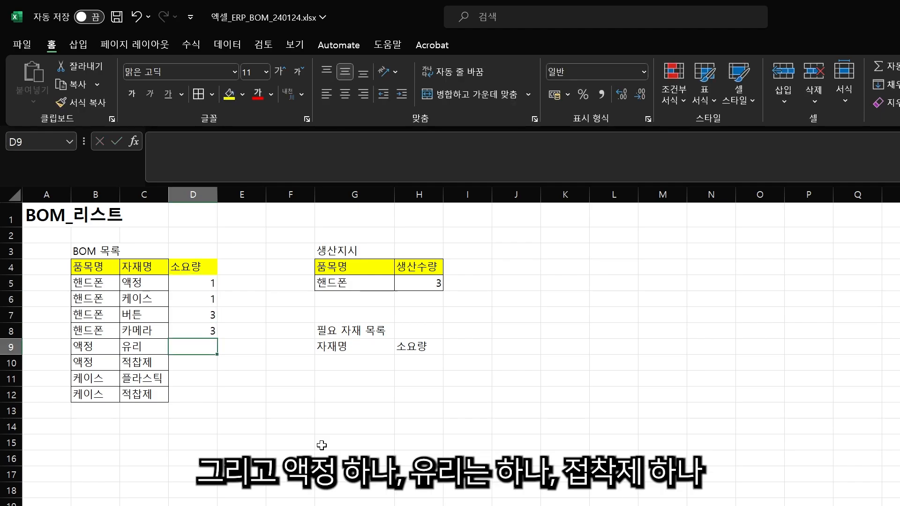
# - Enter a 소요량 of 1 in each of D9 to D12 for the 액정 and 케이스 materials
pyautogui.write('1')
pyautogui.press('Return')
pyautogui.write('1')
pyautogui.press('Return')
pyautogui.write('1')
pyautogui.press('Return')
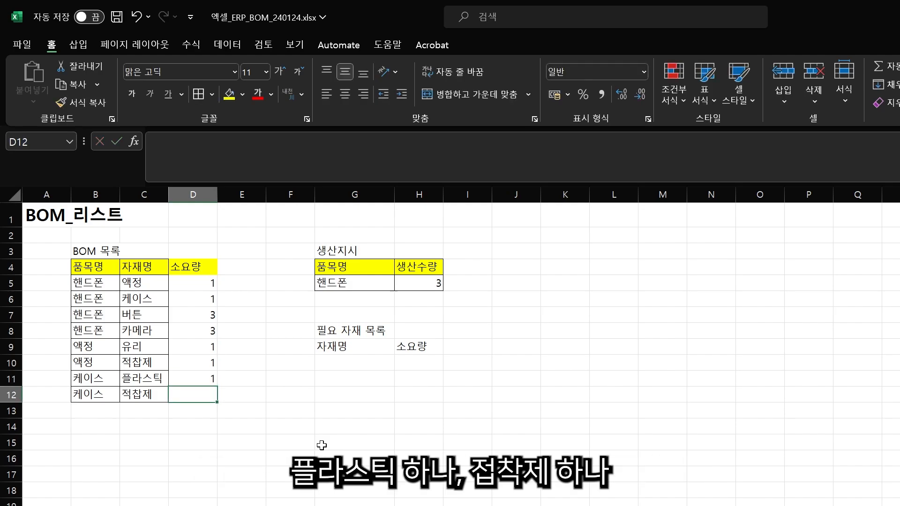
pyautogui.write('1')
pyautogui.press('Return')
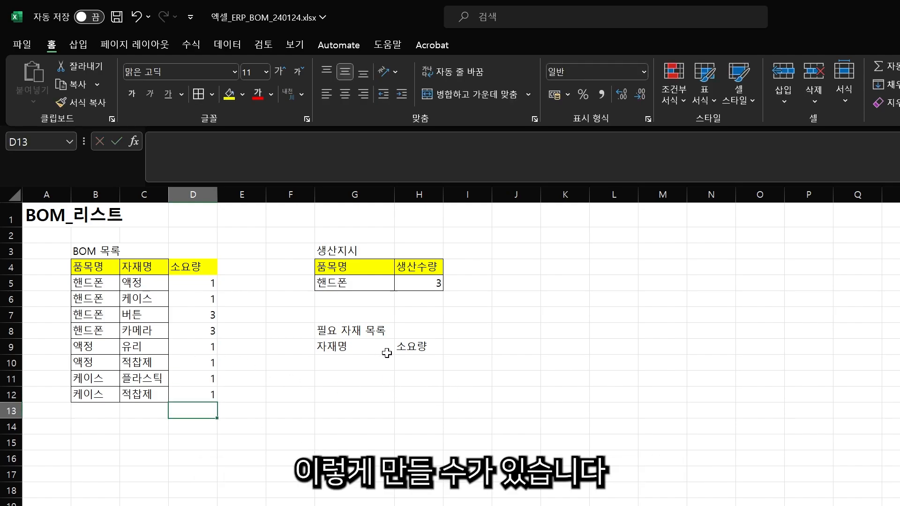
# - Fill the 필요 자재 목록 header cells G9:H9 yellow
pyautogui.click(416, 349)
pyautogui.moveTo(368, 349); pyautogui.dragTo(417, 350)
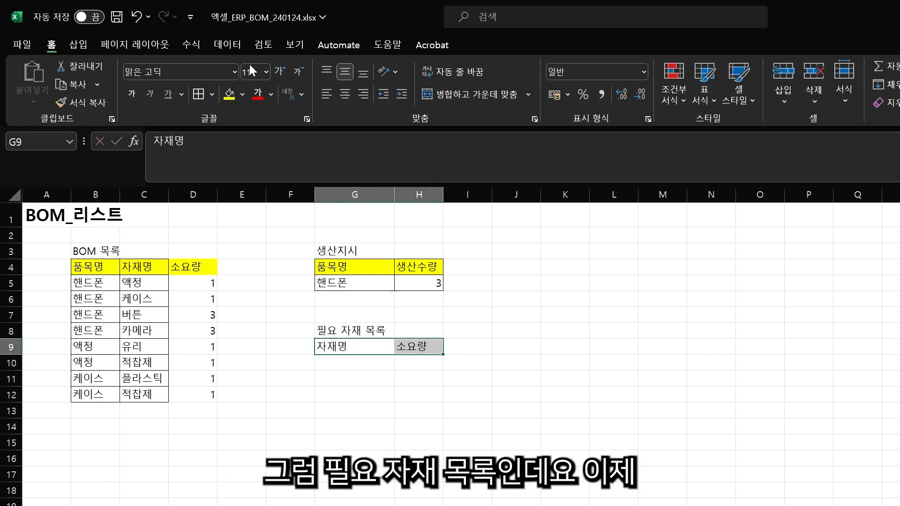
pyautogui.click(229, 94)
pyautogui.press('Down')
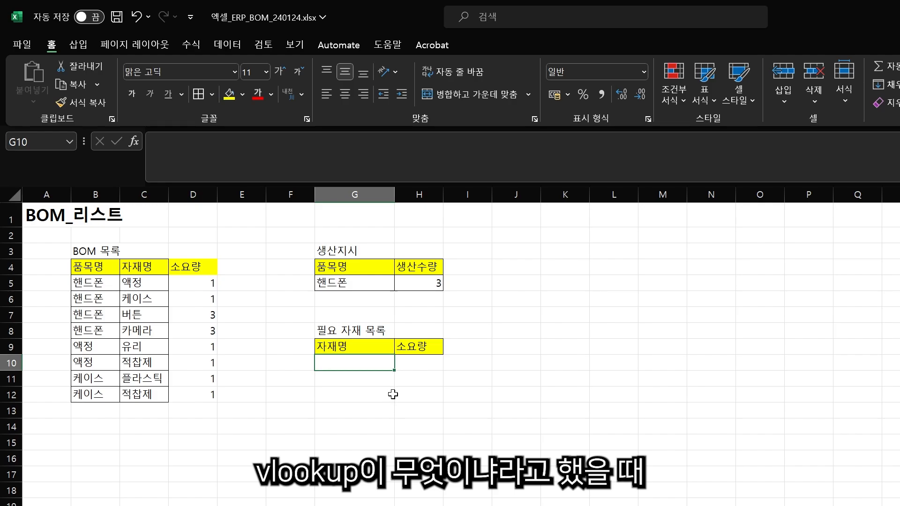
# - Start a VLOOKUP formula in G10 under 자재명 with the 생산지시 item in G5 as the lookup value
pyautogui.click(339, 423)
pyautogui.click(345, 364)
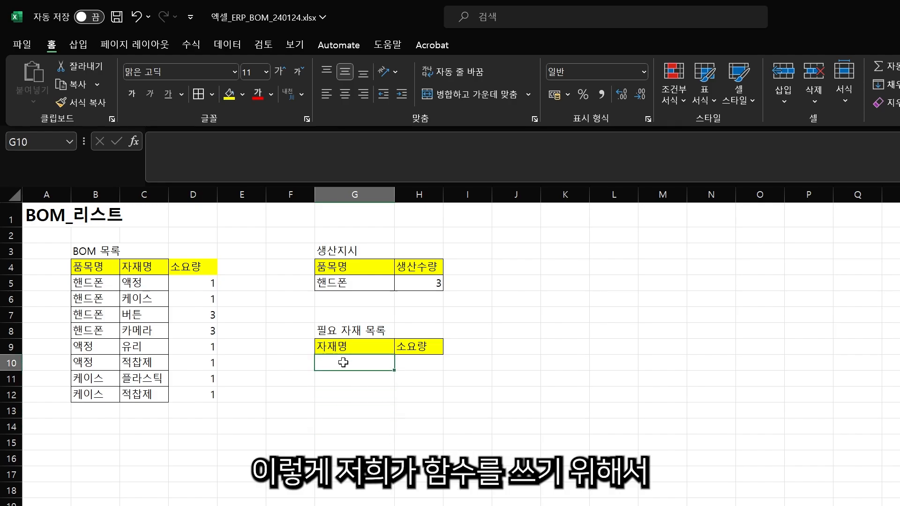
pyautogui.write('=')
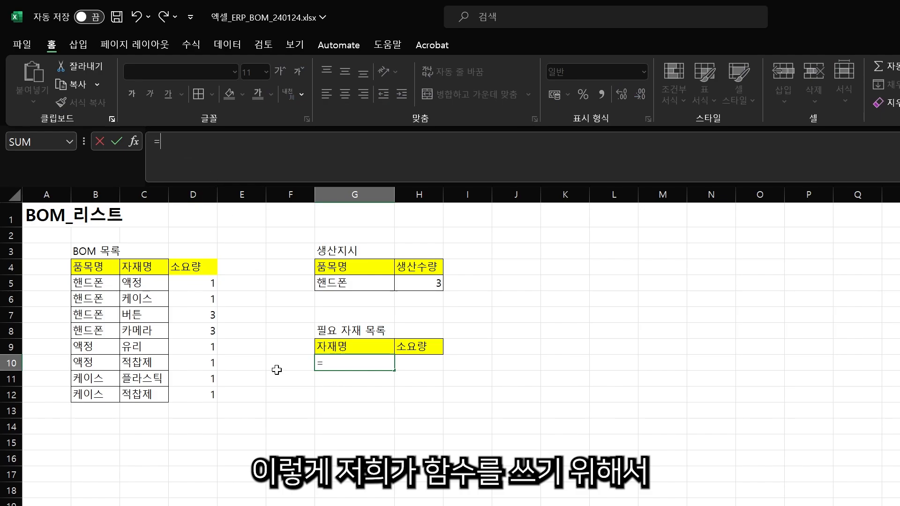
pyautogui.doubleClick(158, 150)
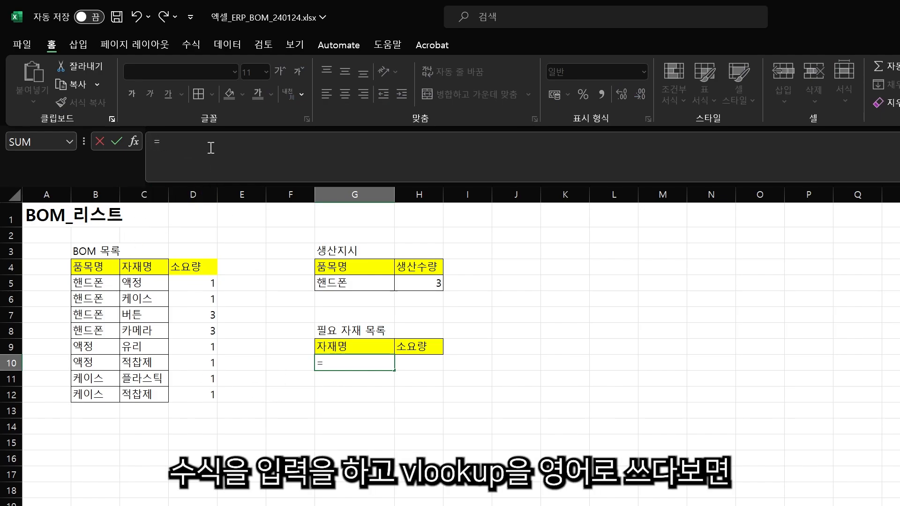
pyautogui.write('vl')
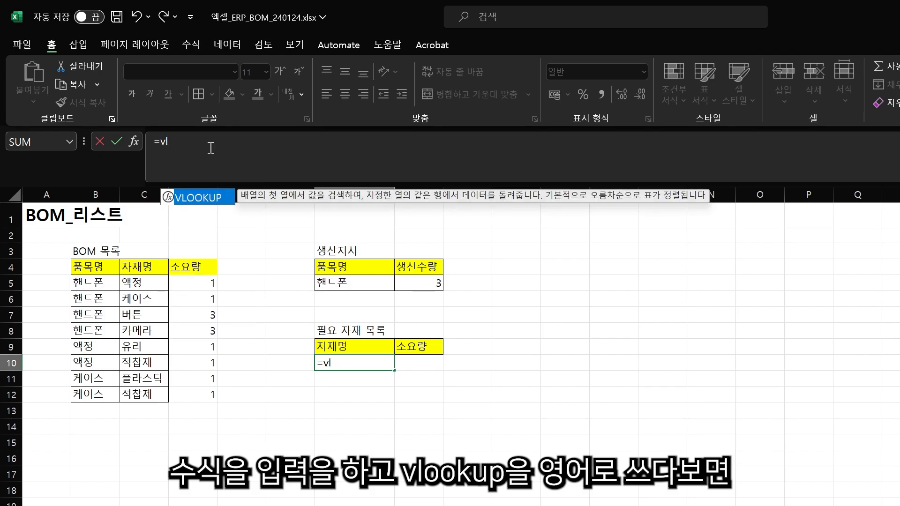
pyautogui.write('ookup')
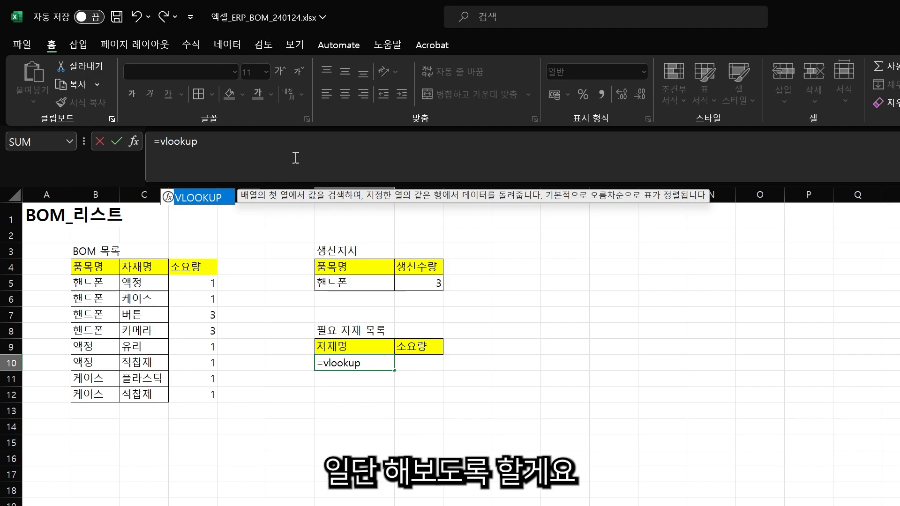
pyautogui.write('(')
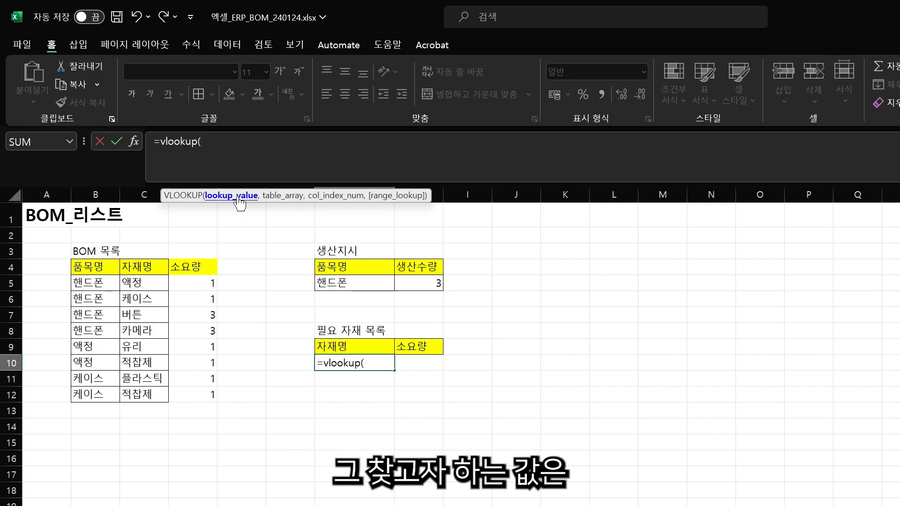
pyautogui.click(358, 287)
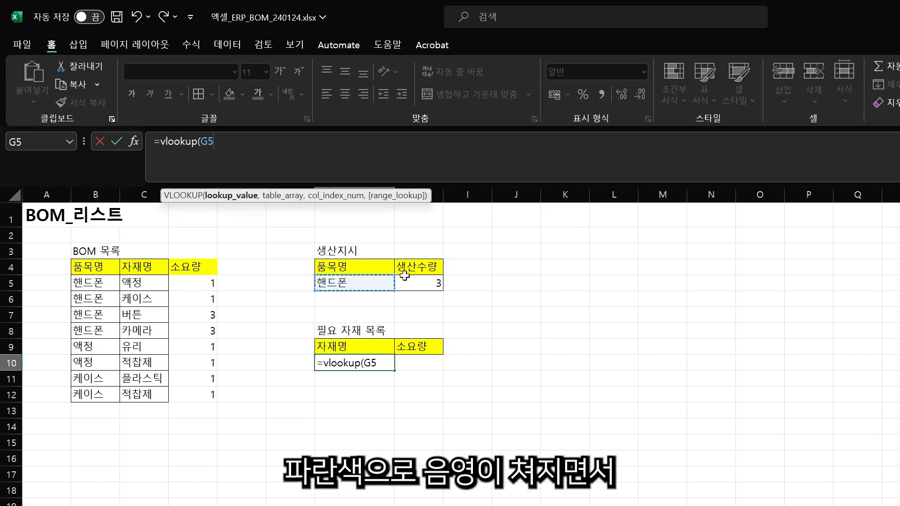
# - Make the VLOOKUP lookup value an absolute reference, $G$5, and continue to the table array argument
pyautogui.click(218, 154)
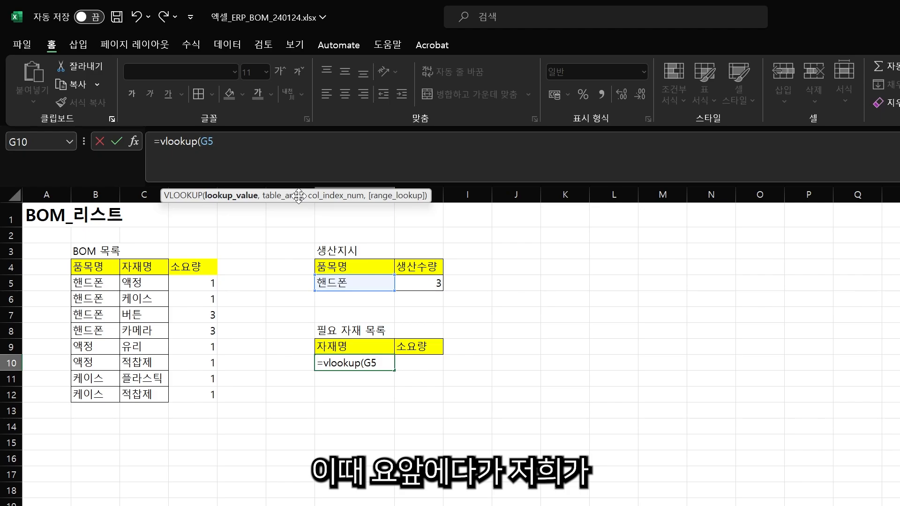
pyautogui.press('Left')
pyautogui.press('Left')
pyautogui.write('$')
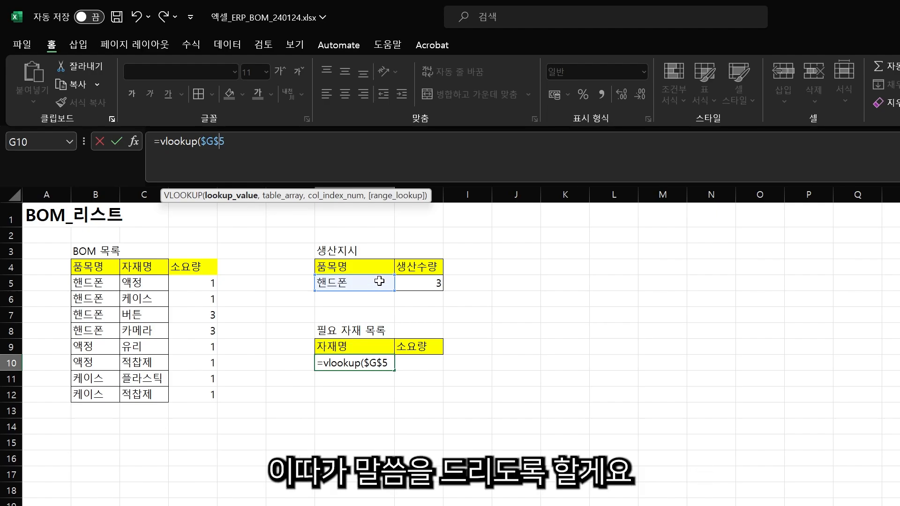
pyautogui.press('BackSpace')
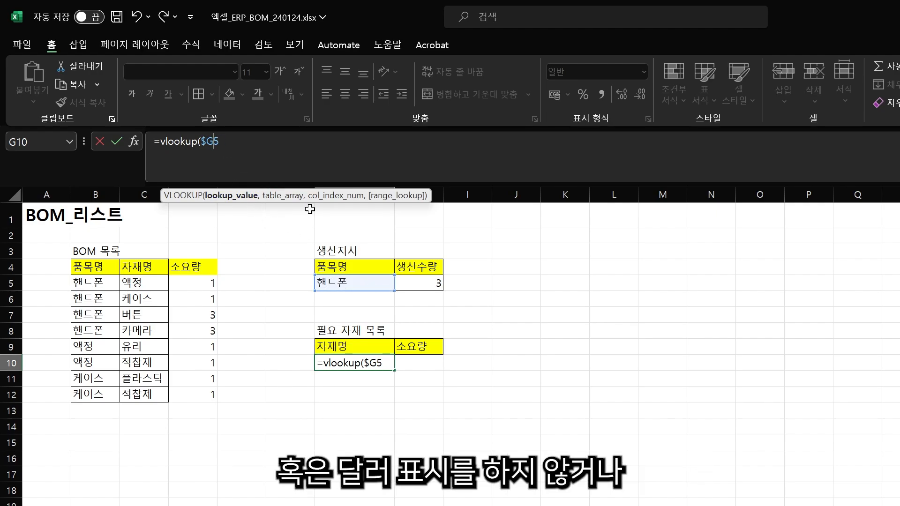
pyautogui.press('Left')
pyautogui.press('BackSpace')
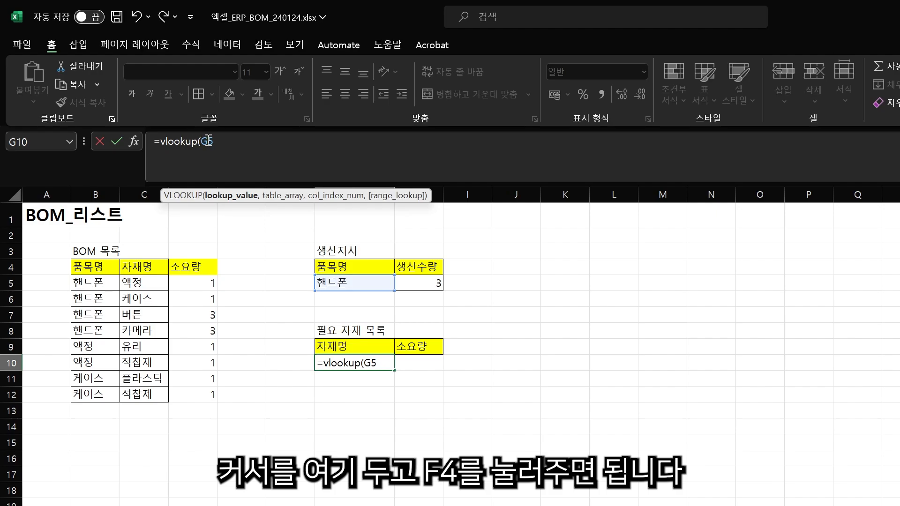
pyautogui.press('F4')
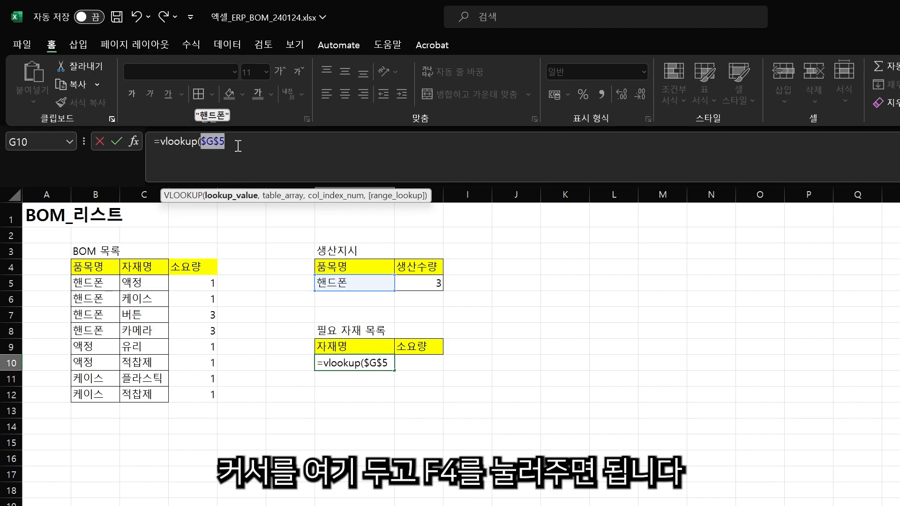
pyautogui.write(',')
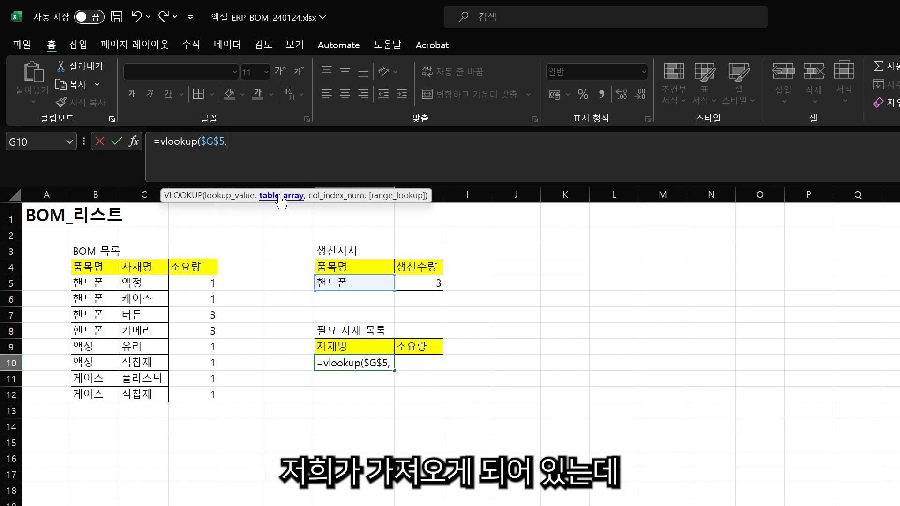
# - Complete the VLOOKUP in G10 with table range B5:C12, column index 2 and exact match FALSE
pyautogui.moveTo(89, 283); pyautogui.dragTo(145, 396)
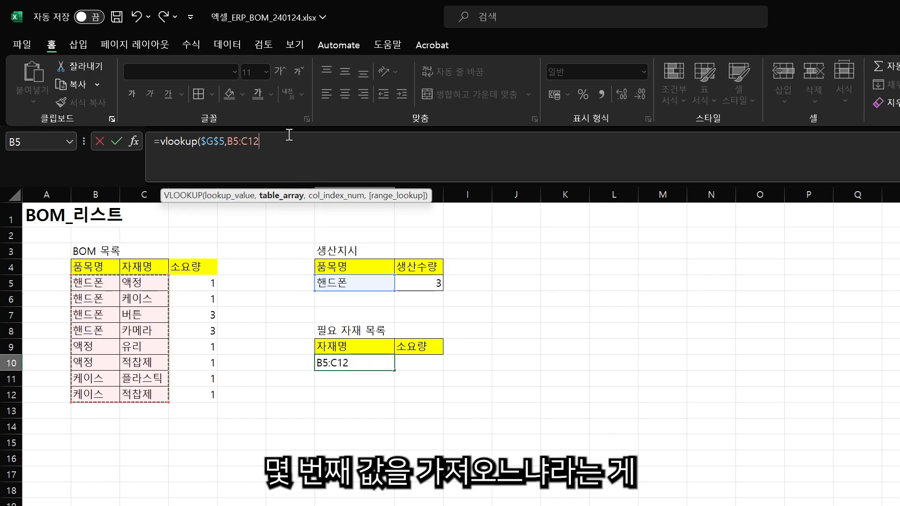
pyautogui.write(',')
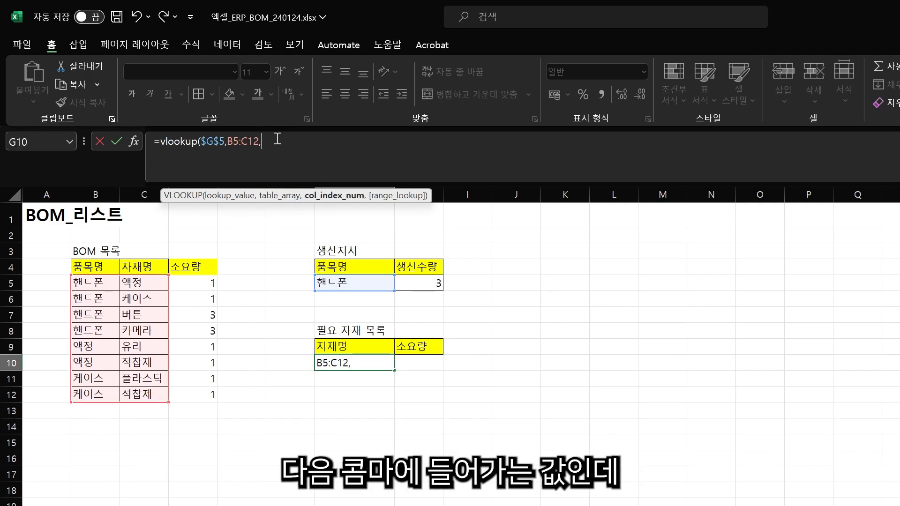
pyautogui.write('2')
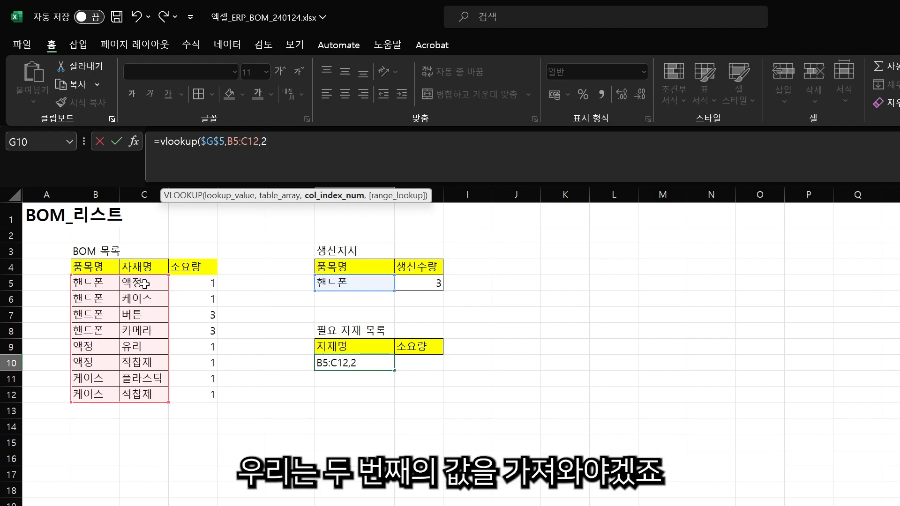
pyautogui.write(',')
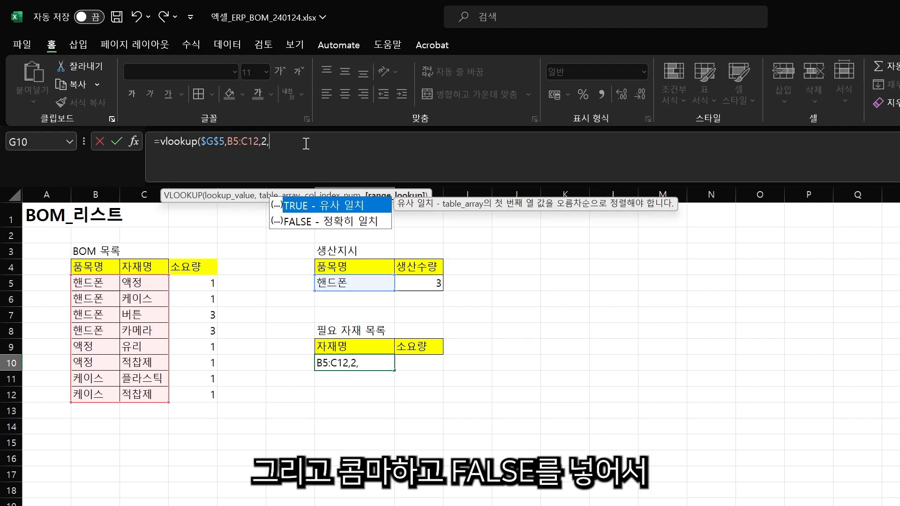
pyautogui.write('FALSE)')
pyautogui.press('Return')
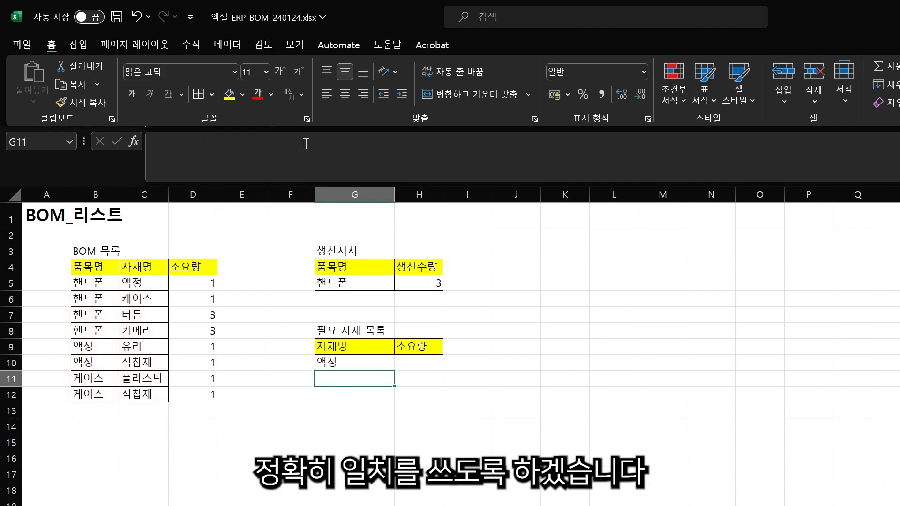
# - Copy the VLOOKUP formula from G10 down through G16
pyautogui.press('Up')
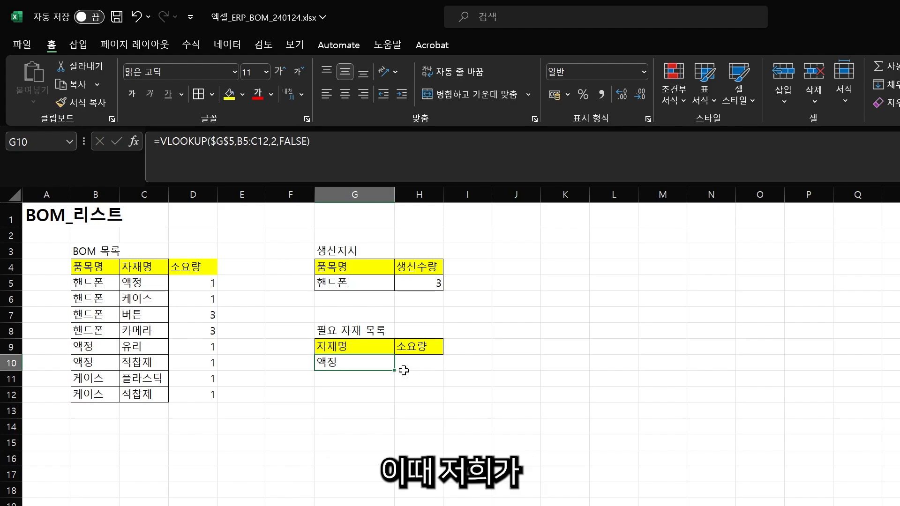
pyautogui.moveTo(393, 371); pyautogui.dragTo(393, 450)
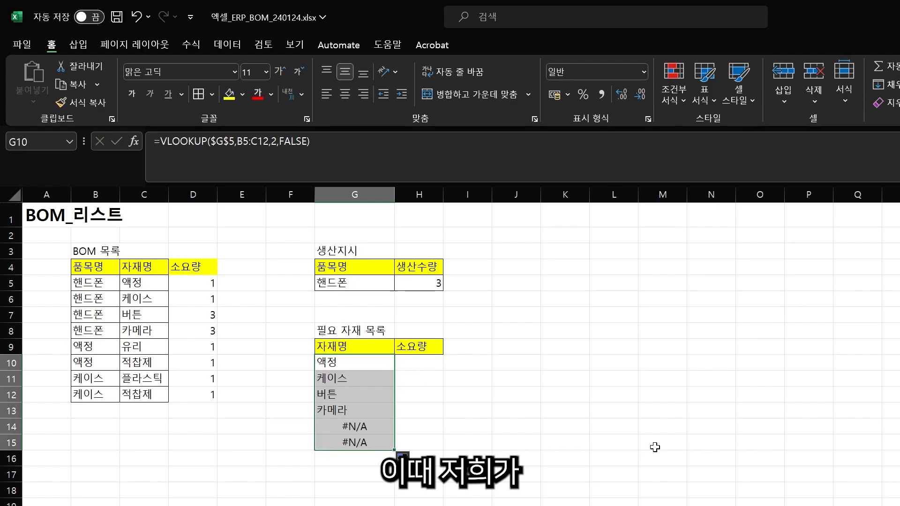
pyautogui.click(359, 362)
pyautogui.moveTo(394, 371); pyautogui.dragTo(394, 457)
pyautogui.click(477, 407)
# - Examine the table range used by the copied VLOOKUP formulas in G11, G12 and G13
pyautogui.doubleClick(372, 378)
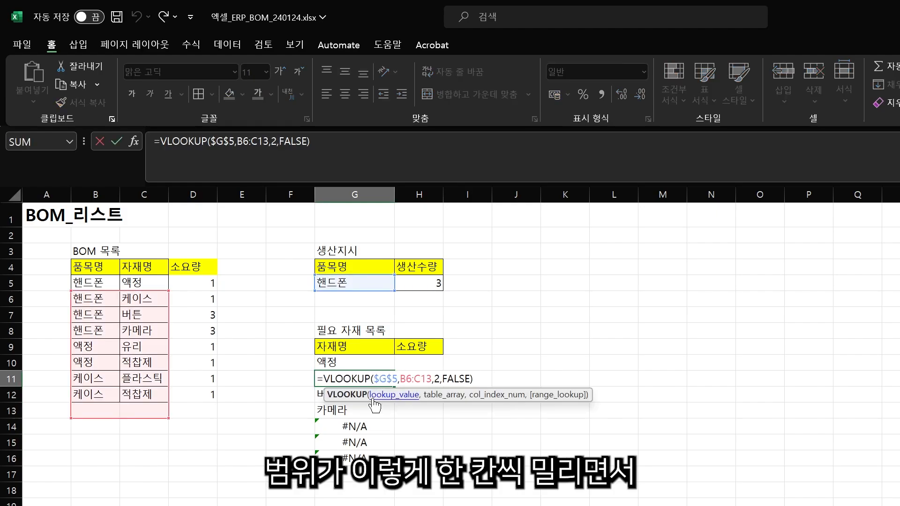
pyautogui.press('Escape')
pyautogui.click(372, 400)
pyautogui.click(366, 458)
pyautogui.doubleClick(356, 394)
pyautogui.press('Escape')
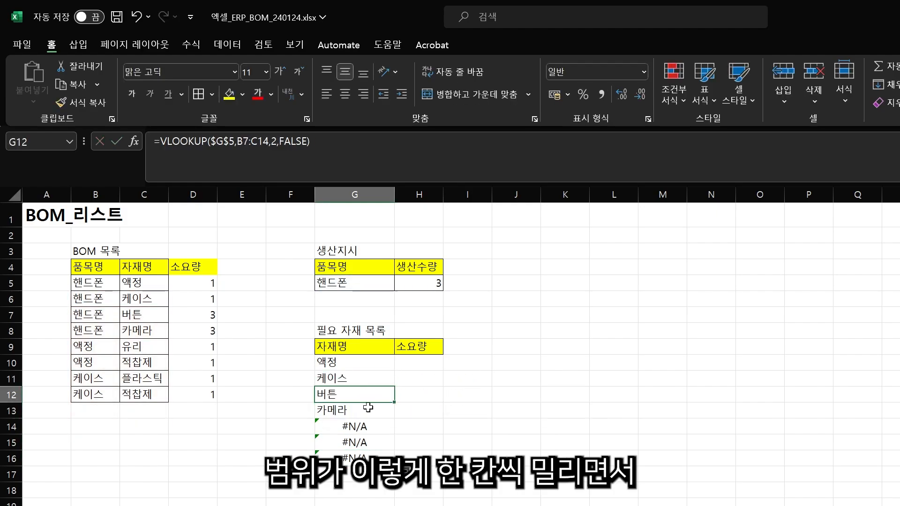
pyautogui.doubleClick(356, 411)
pyautogui.press('Escape')
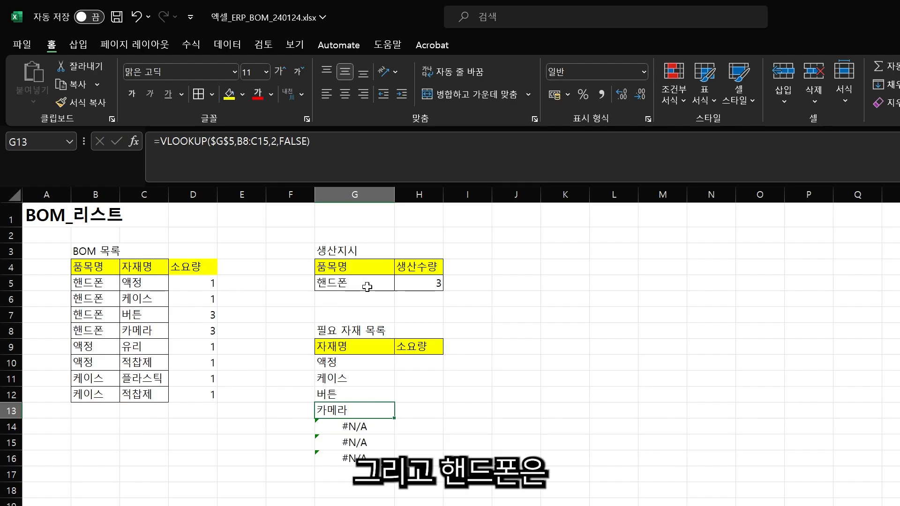
# - Compare the lookup value reference in the VLOOKUP formulas of G10 and G11
pyautogui.click(347, 284)
pyautogui.doubleClick(366, 363)
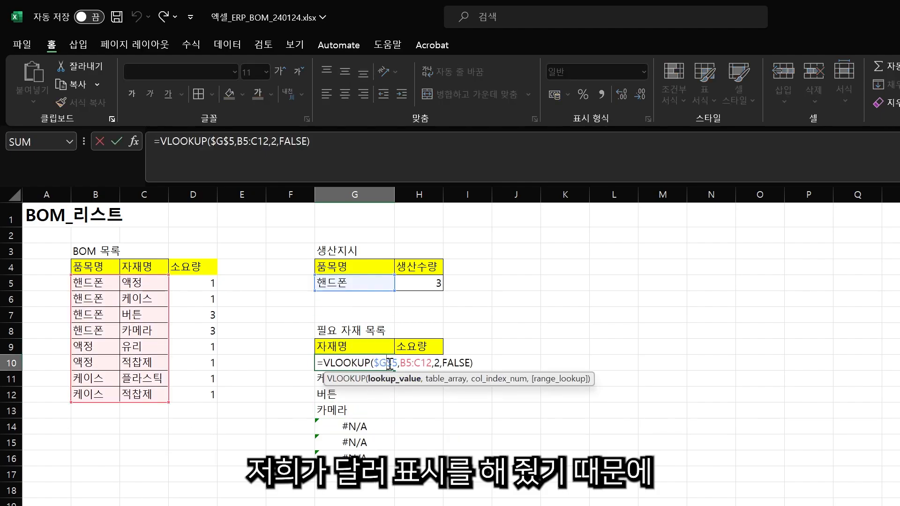
pyautogui.press('Escape')
pyautogui.press('Down')
pyautogui.doubleClick(366, 379)
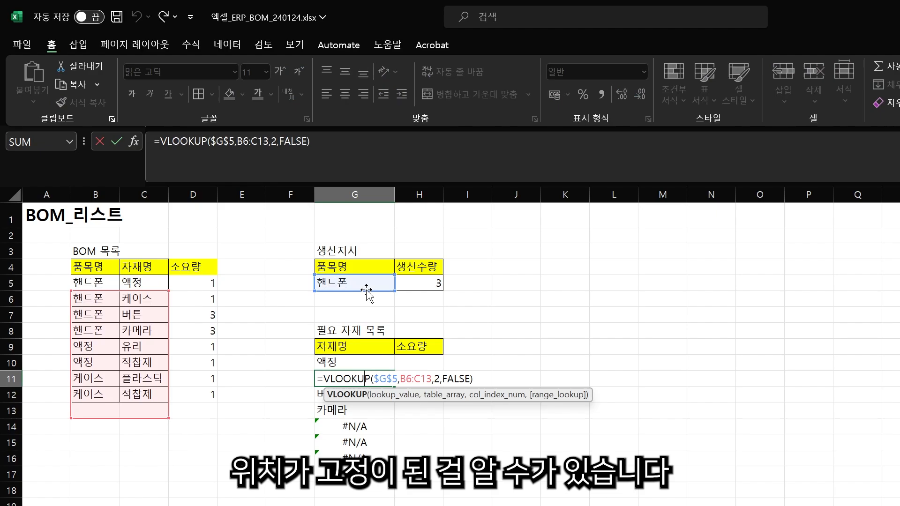
pyautogui.press('Escape')
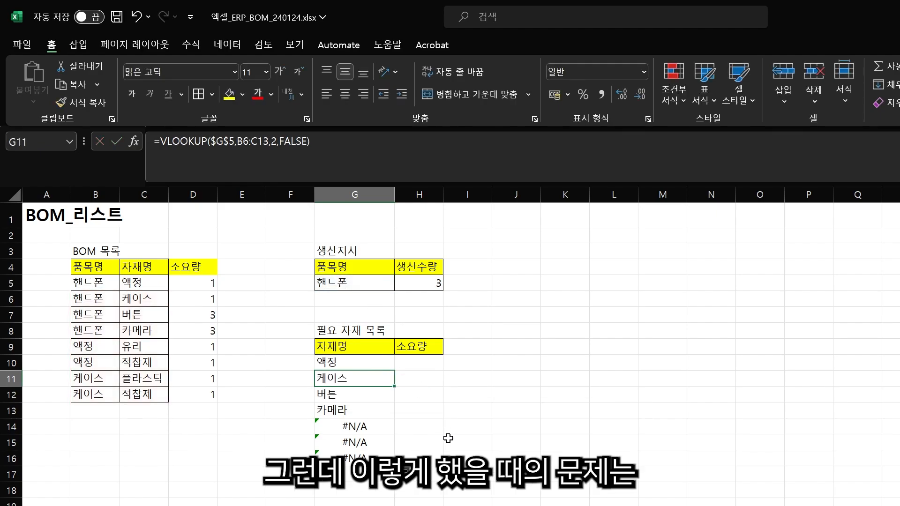
# - Fill the G10 formula down to G16 again and check the formula in G14
pyautogui.moveTo(345, 363); pyautogui.dragTo(349, 474)
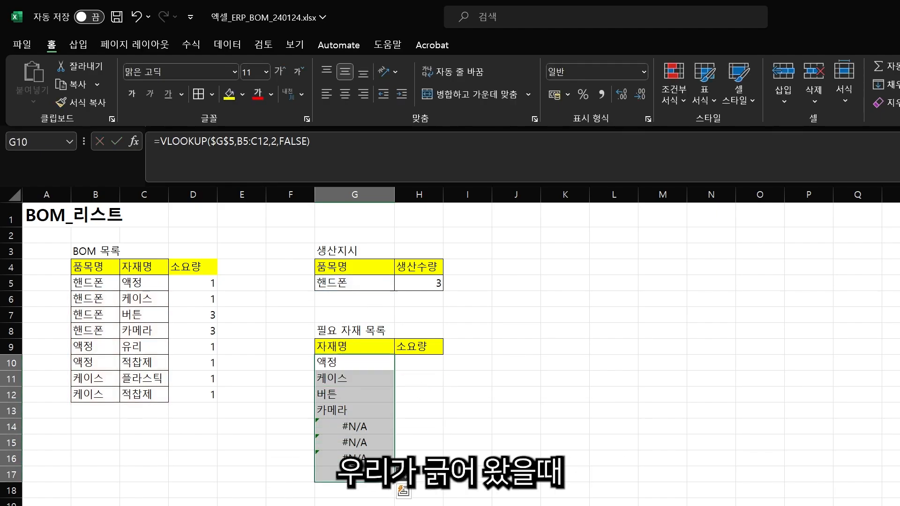
pyautogui.moveTo(462, 410); pyautogui.dragTo(457, 396)
pyautogui.click(368, 362)
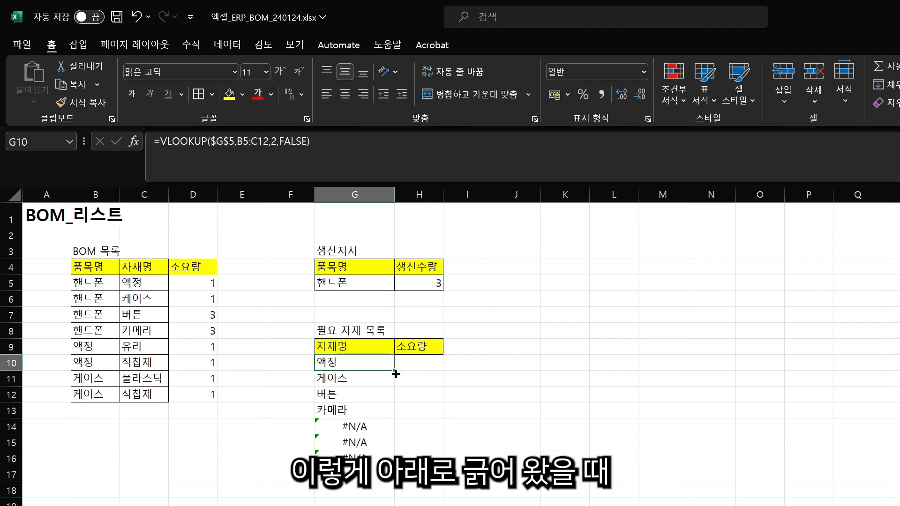
pyautogui.moveTo(396, 372); pyautogui.dragTo(396, 460)
pyautogui.click(476, 427)
pyautogui.click(370, 430)
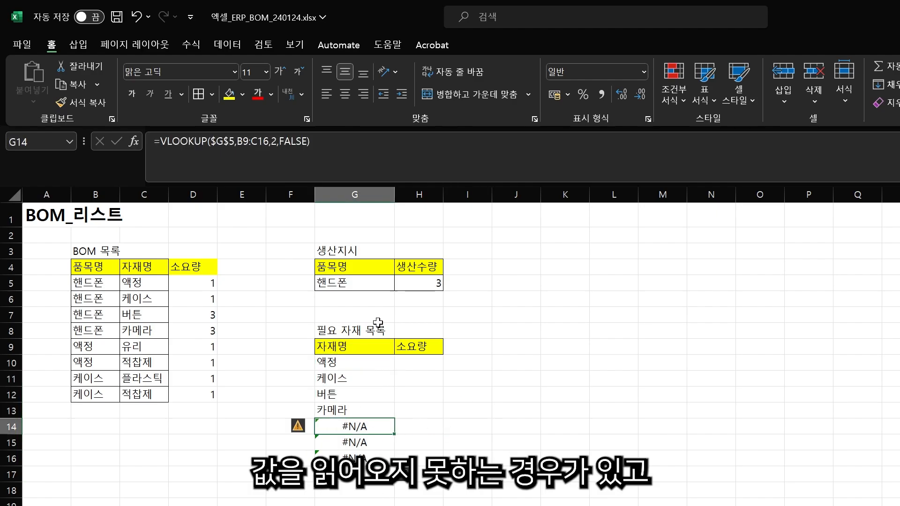
# - Change the 품목명 of the 생산지시 table in G5 to 액정
pyautogui.click(378, 300)
pyautogui.click(378, 283)
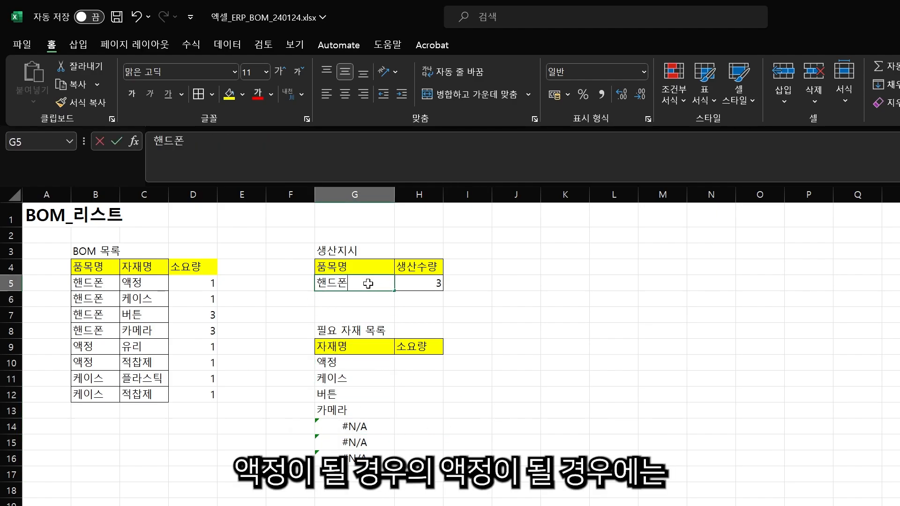
pyautogui.write('dorwj')
pyautogui.press('BackSpace')
pyautogui.press('BackSpace')
pyautogui.press('BackSpace')
pyautogui.press('BackSpace')
pyautogui.press('BackSpace')
pyautogui.press('Hangul')
pyautogui.write('액정')
pyautogui.press('Return')
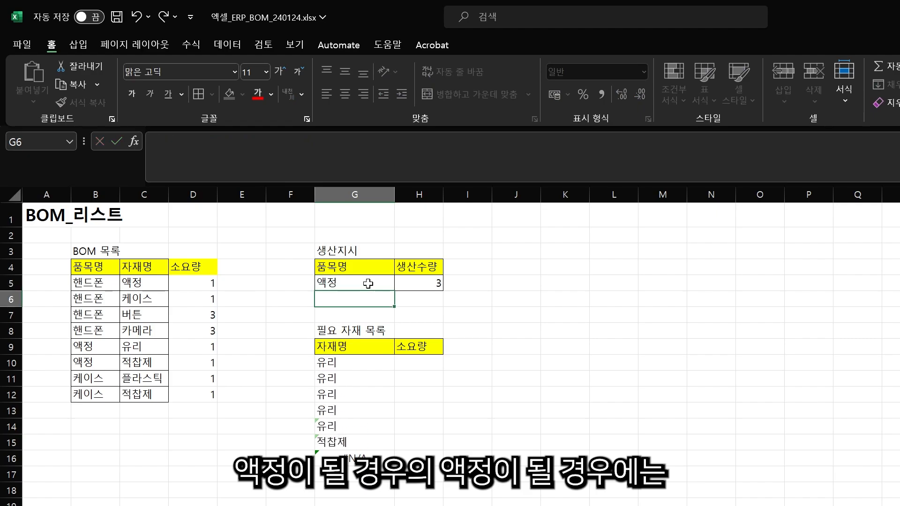
# - Compare the table ranges used by the VLOOKUP formulas in G10 and G15 of the 필요 자재 목록
pyautogui.click(342, 427)
pyautogui.click(360, 366)
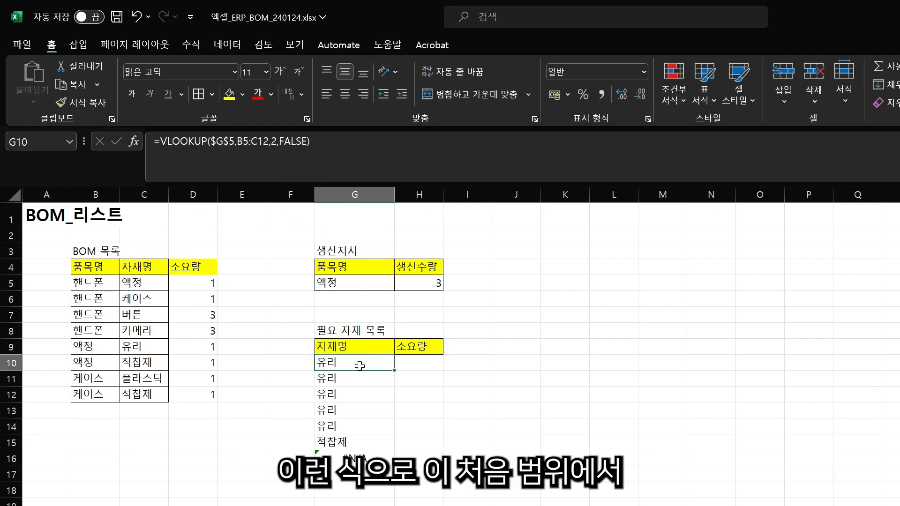
pyautogui.doubleClick(360, 360)
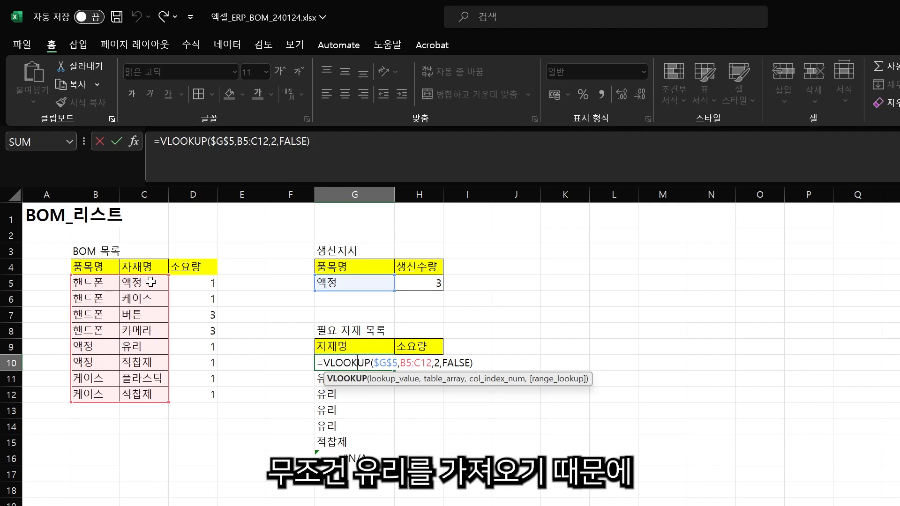
pyautogui.press('Escape')
pyautogui.doubleClick(341, 442)
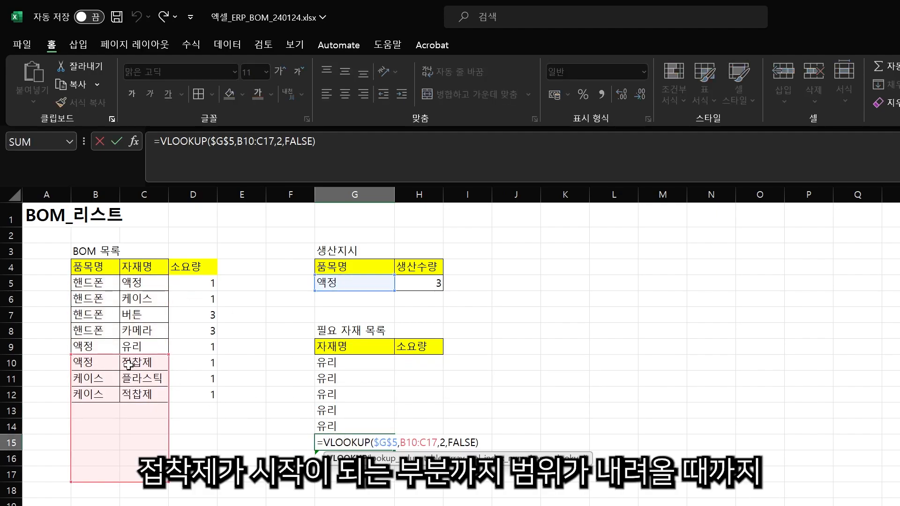
pyautogui.press('Escape')
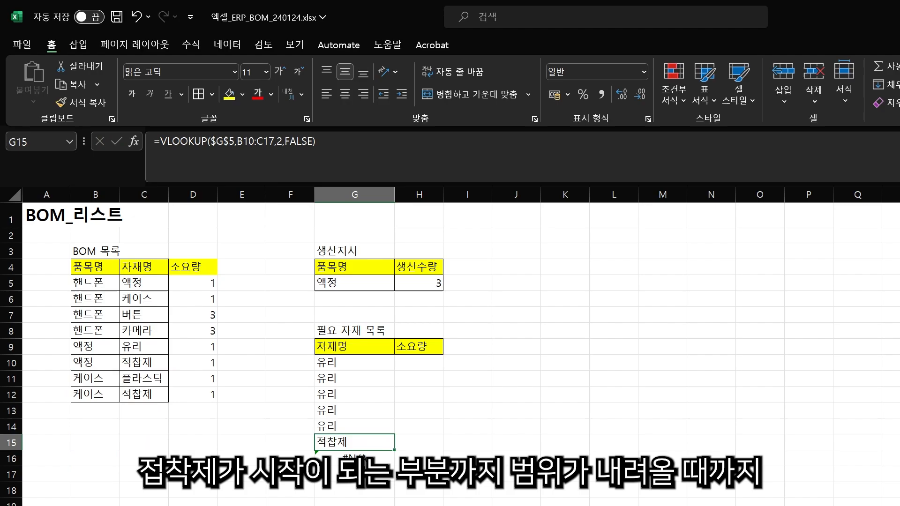
pyautogui.moveTo(348, 363); pyautogui.dragTo(352, 411)
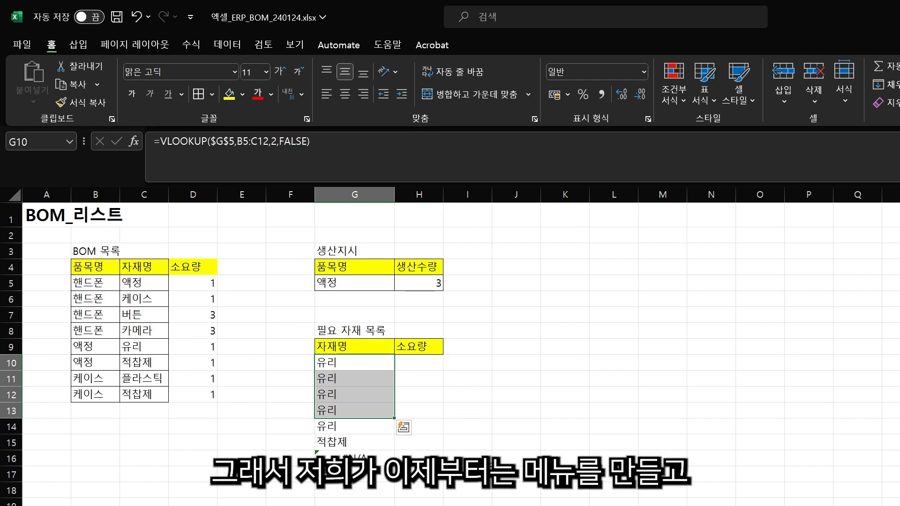
pyautogui.click(439, 500)
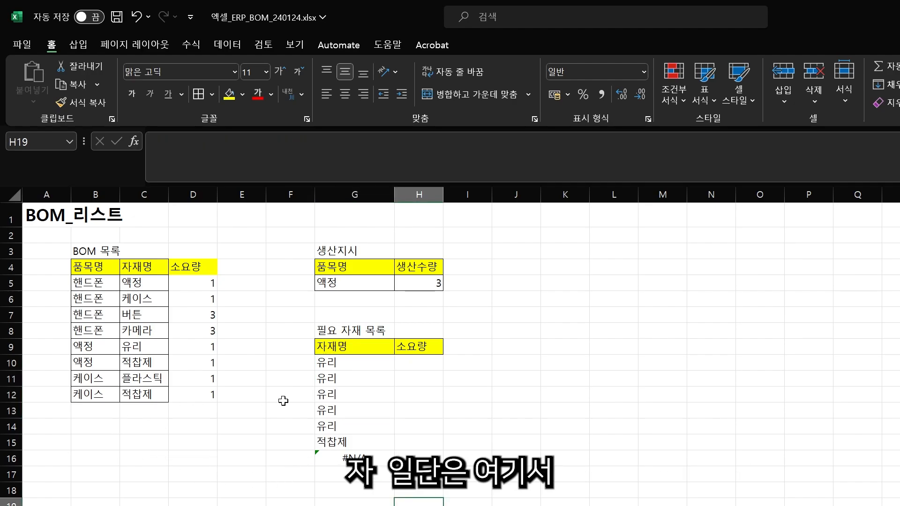
# - Set the 생산지시 item in G5 to 핸드폰 and then to 액정
pyautogui.click(360, 282)
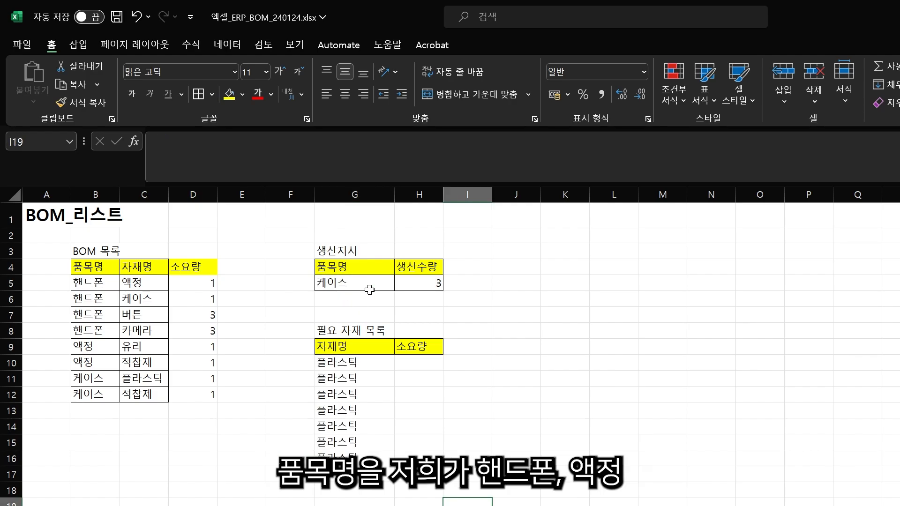
pyautogui.write('핸드폰')
pyautogui.press('Return')
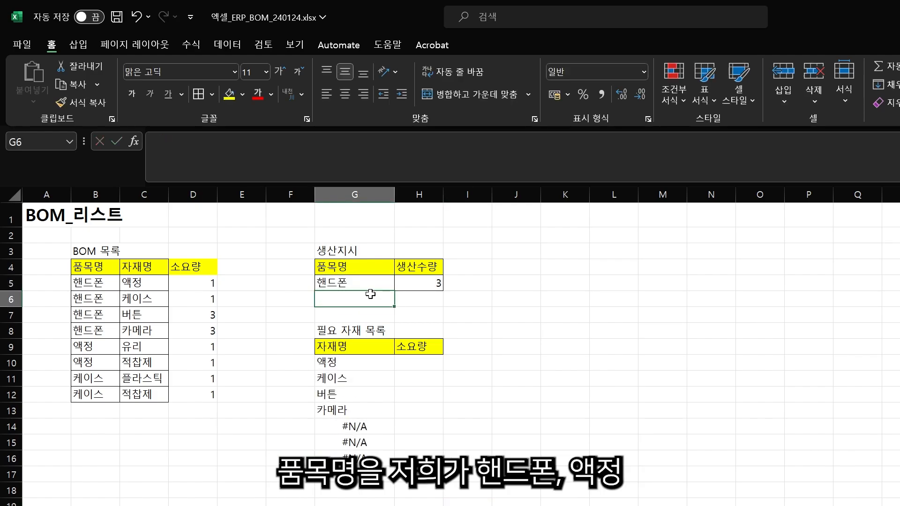
pyautogui.press('Up')
pyautogui.write('액정')
pyautogui.press('Return')
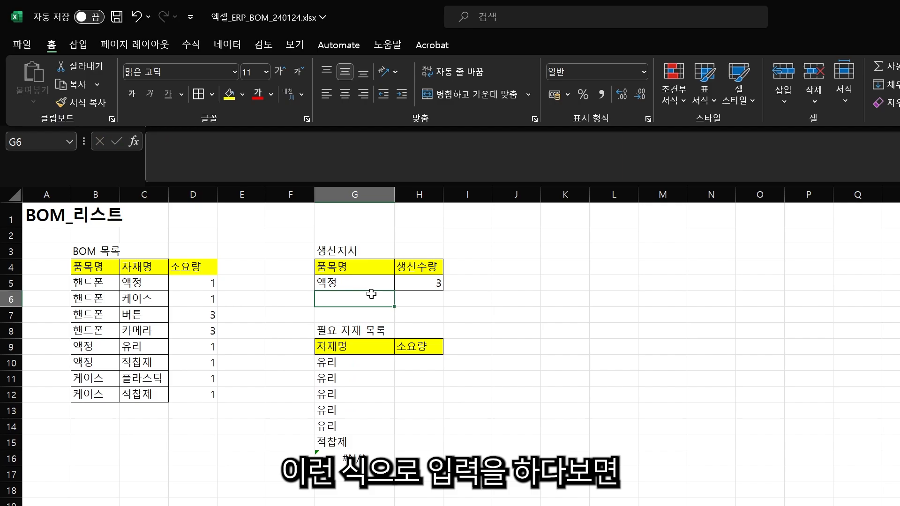
# - Enter the misspelled item name "핸 ㄷ드폰" in G5 to test how the material list handles a typo
pyautogui.click(363, 287)
pyautogui.write('핸 ㄷ드폰')
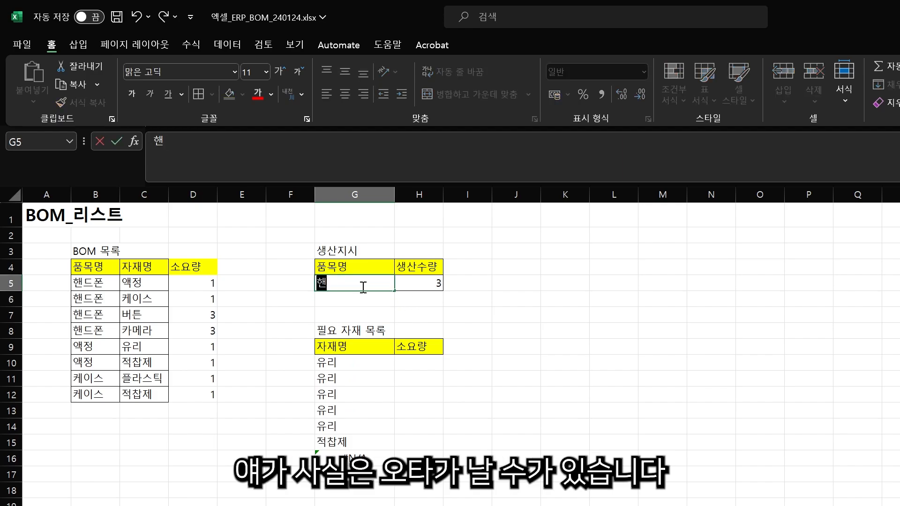
pyautogui.press('Return')
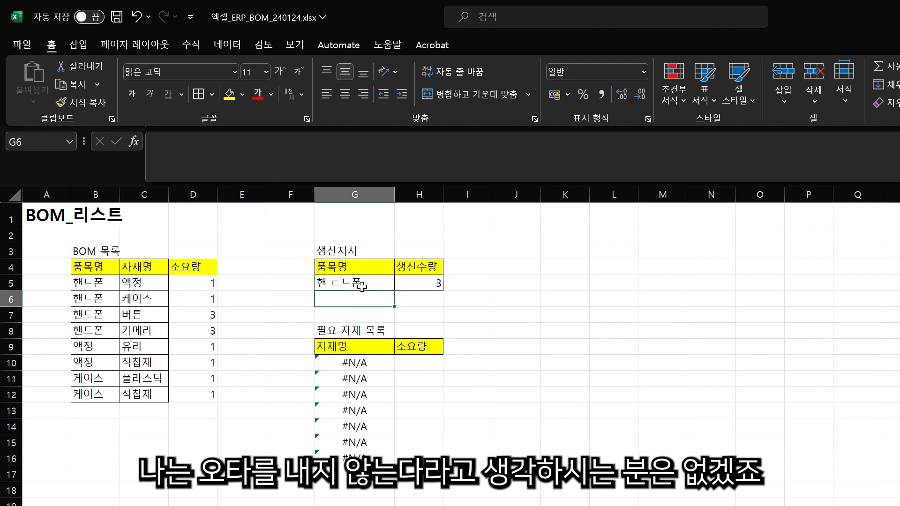
pyautogui.click(362, 286)
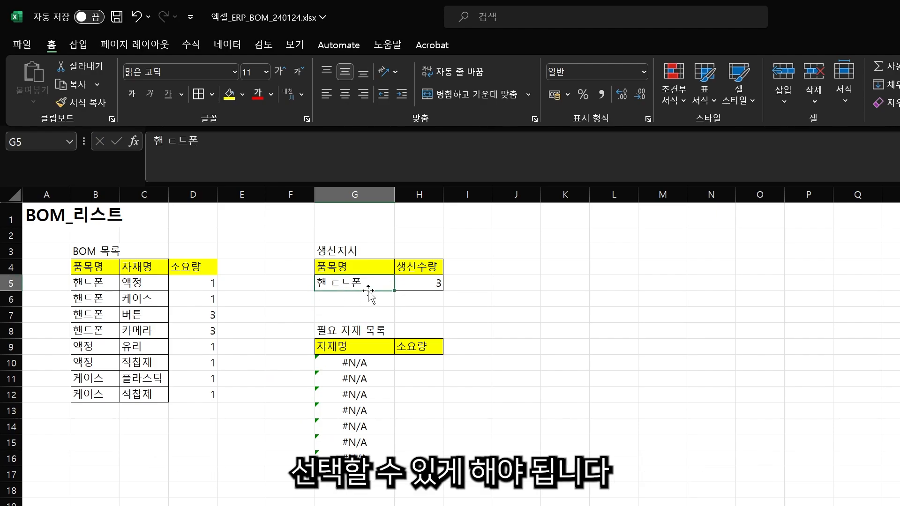
pyautogui.click(244, 475)
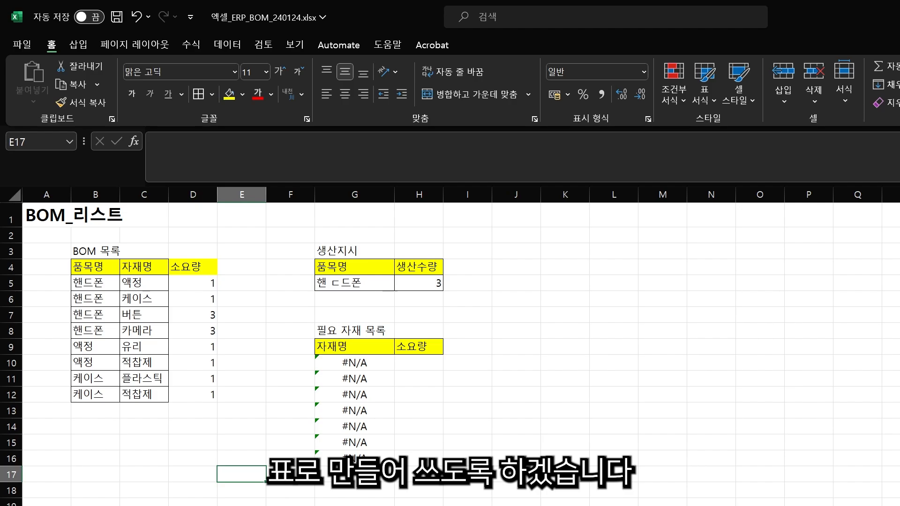
# - Add a new worksheet, name it 품목 and place it before the other sheets
pyautogui.hotkey('shift', 'F11')
pyautogui.hotkey('alt', 'h')
pyautogui.press('o')
pyautogui.press('r')
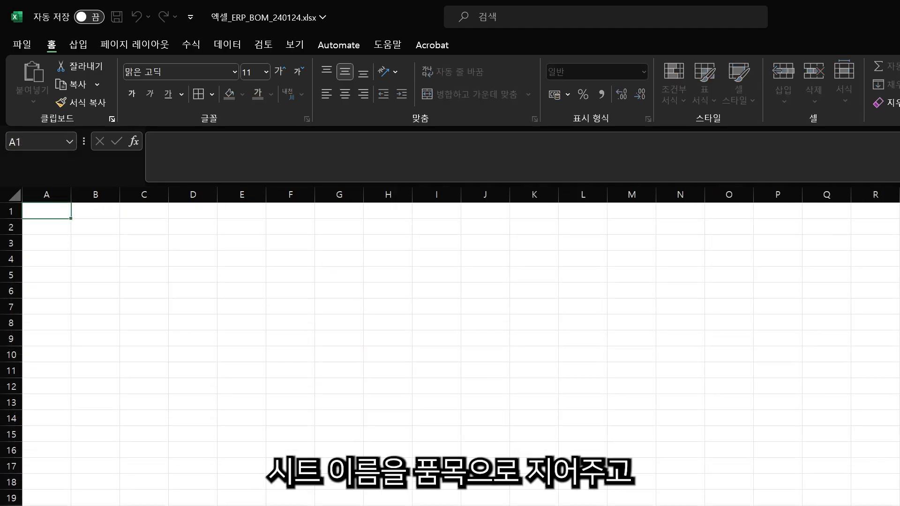
pyautogui.press('Return')
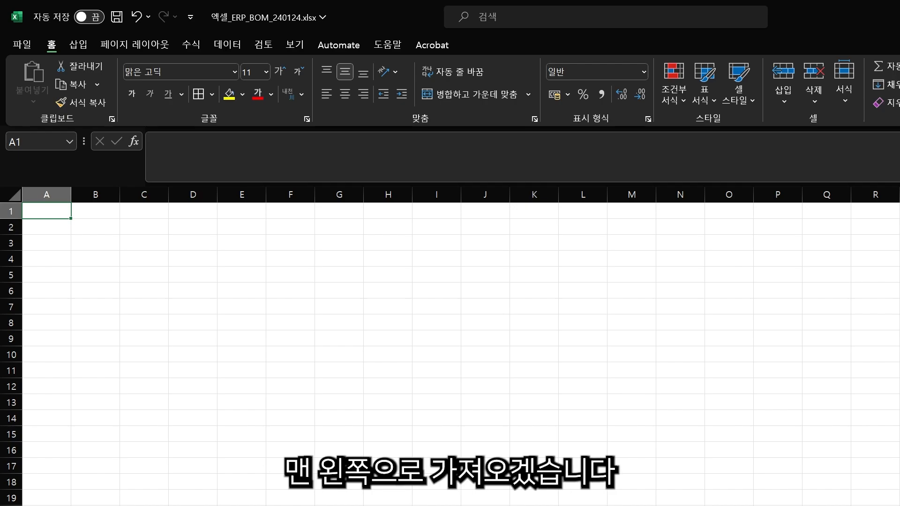
# - Enter the title 품목_리스트 in A1 of the new sheet
pyautogui.write('품모')
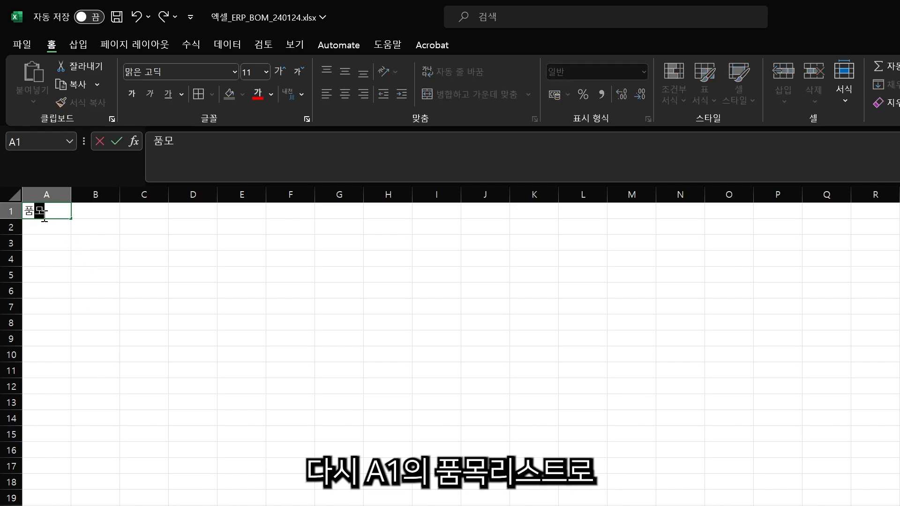
pyautogui.write('ㄱ_리스트')
pyautogui.press('Return')
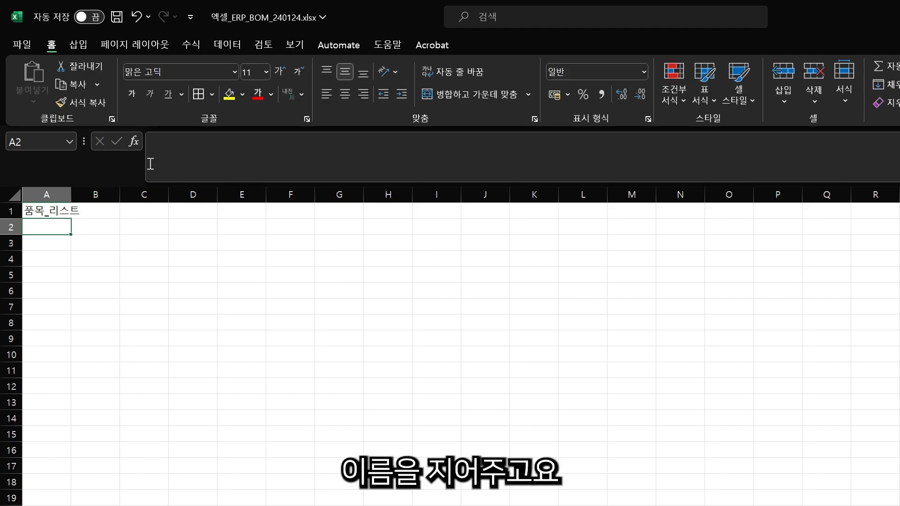
# - Format the 품목_리스트 title in A1 as 18 pt bold
pyautogui.click(44, 210)
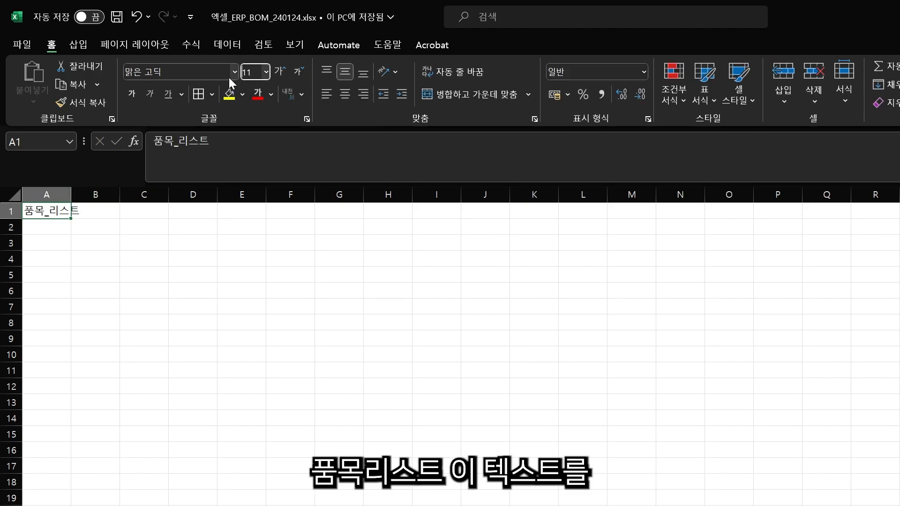
pyautogui.write('18')
pyautogui.press('Return')
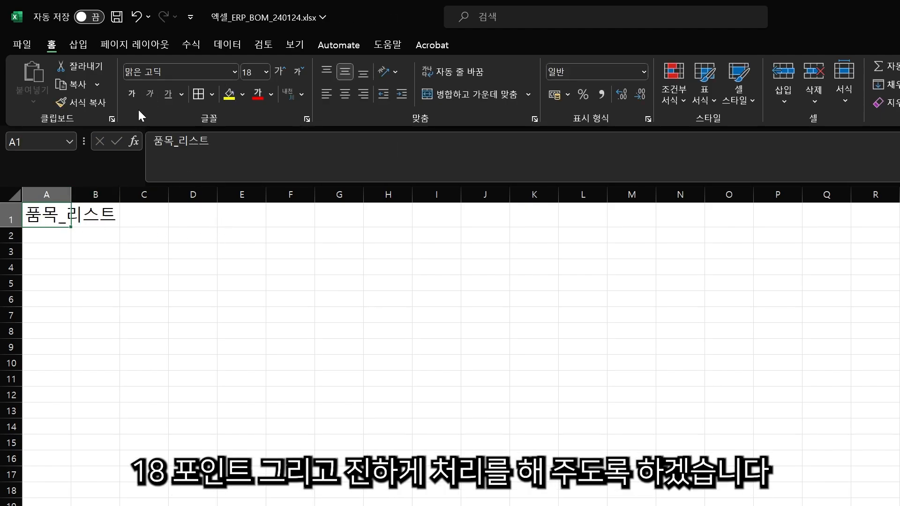
pyautogui.click(132, 94)
pyautogui.click(140, 328)
# - Enter the column header 품목명 in B3
pyautogui.click(95, 253)
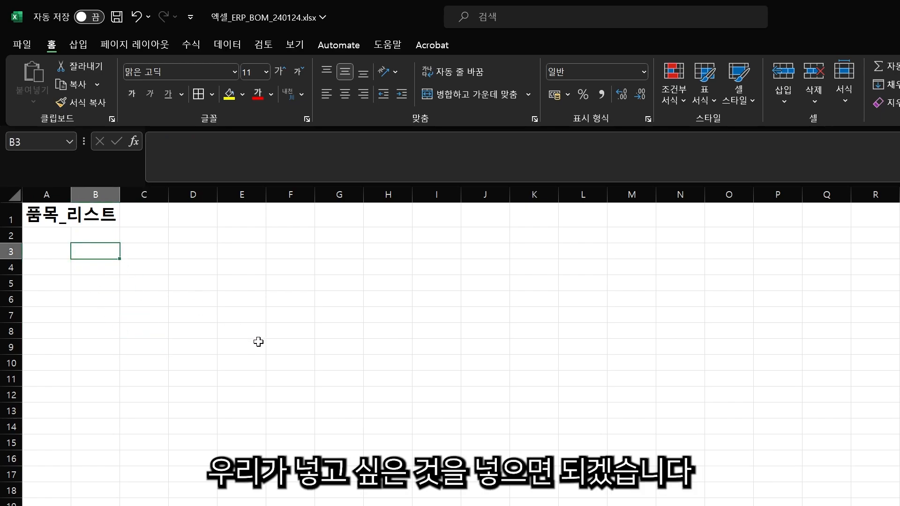
pyautogui.write('품목ㅁ')
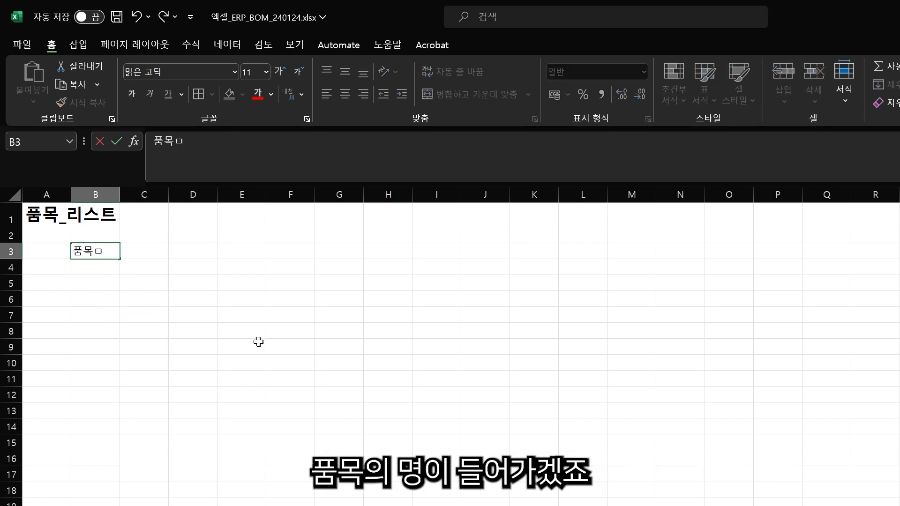
pyautogui.write('ㅕㅇ')
pyautogui.press('Return')
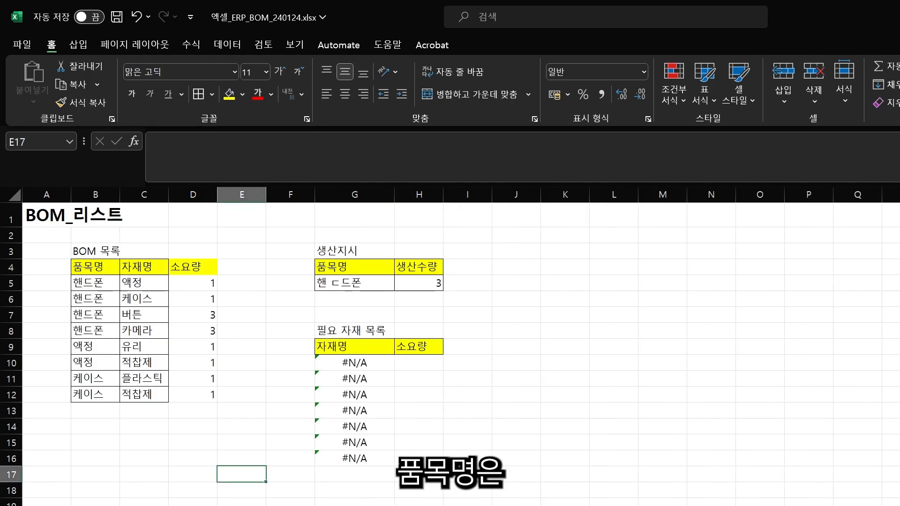
# - Copy the item and material names from the BOM list into B4:B12 under 품목명 on the item sheet
pyautogui.click(101, 281)
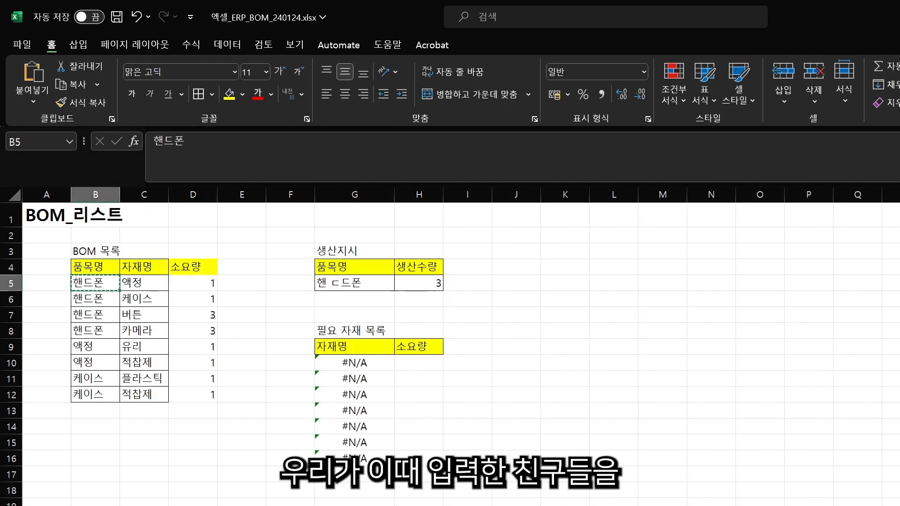
pyautogui.hotkey('ctrl', 'c')
pyautogui.click(140, 272)
pyautogui.moveTo(139, 282); pyautogui.dragTo(141, 395)
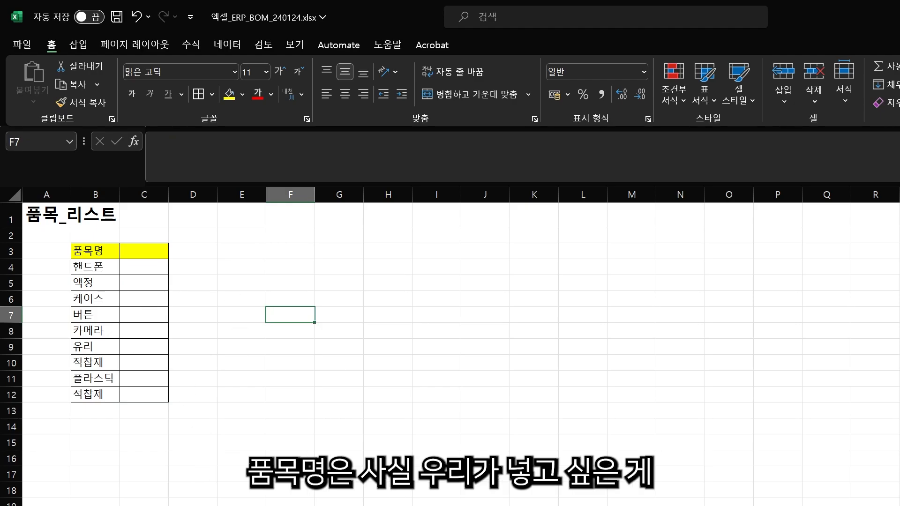
# - Add the column headers 적재위치, 입고단가 and 구분 in C3, D3 and E3
pyautogui.click(153, 252)
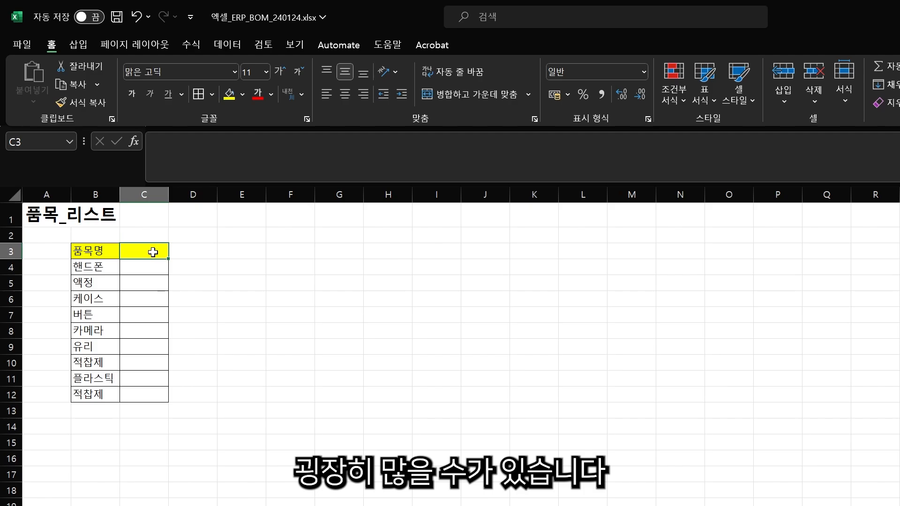
pyautogui.write('적재위치')
pyautogui.press('Tab')
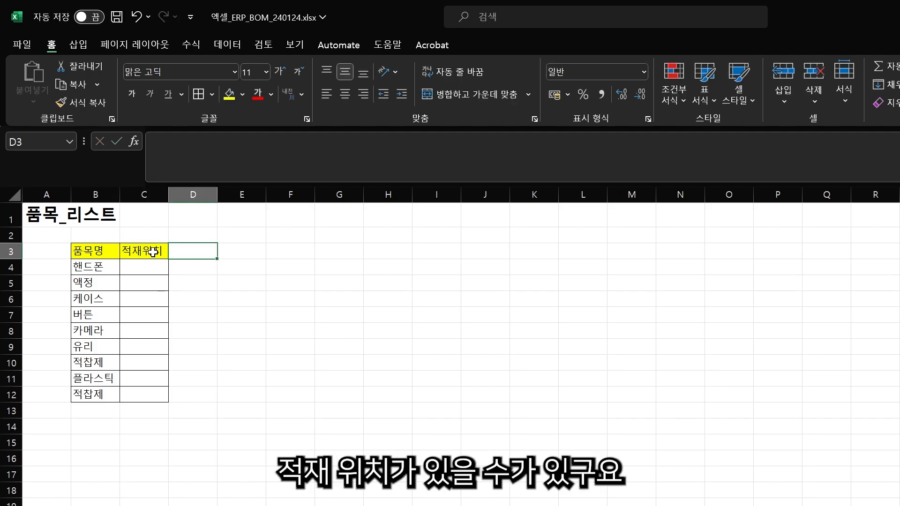
pyautogui.write('입고단가')
pyautogui.press('Tab')
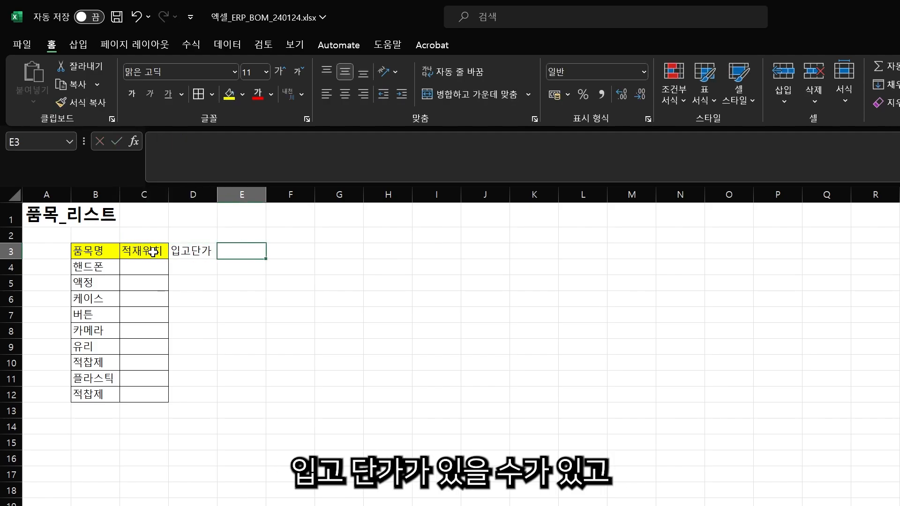
pyautogui.write('구분')
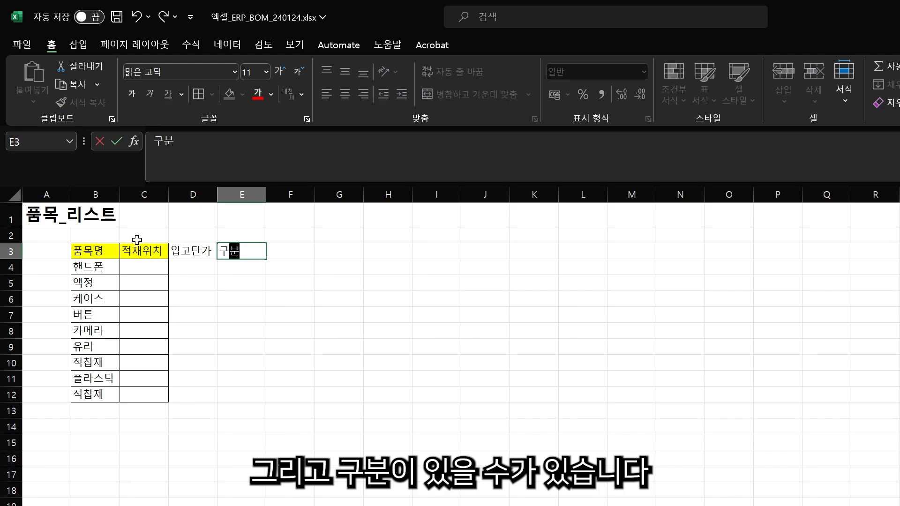
pyautogui.click(254, 328)
pyautogui.moveTo(192, 250); pyautogui.dragTo(238, 248)
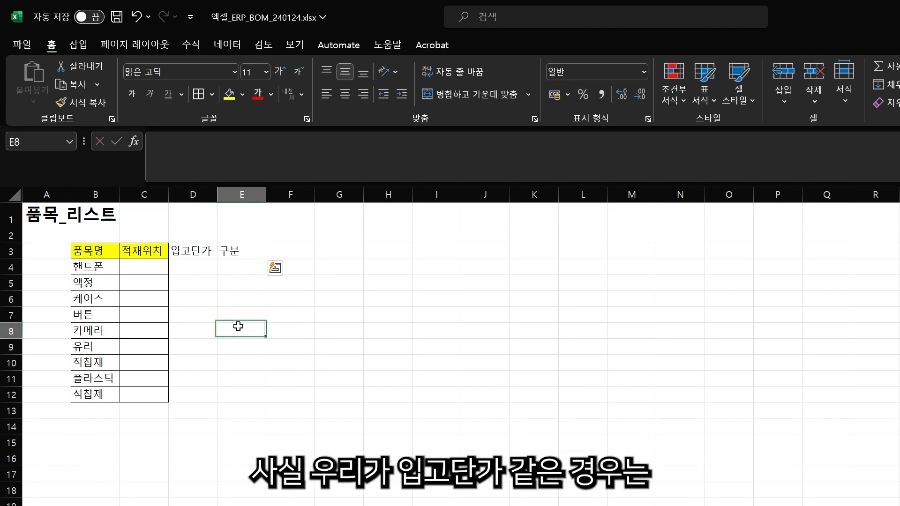
pyautogui.click(192, 251)
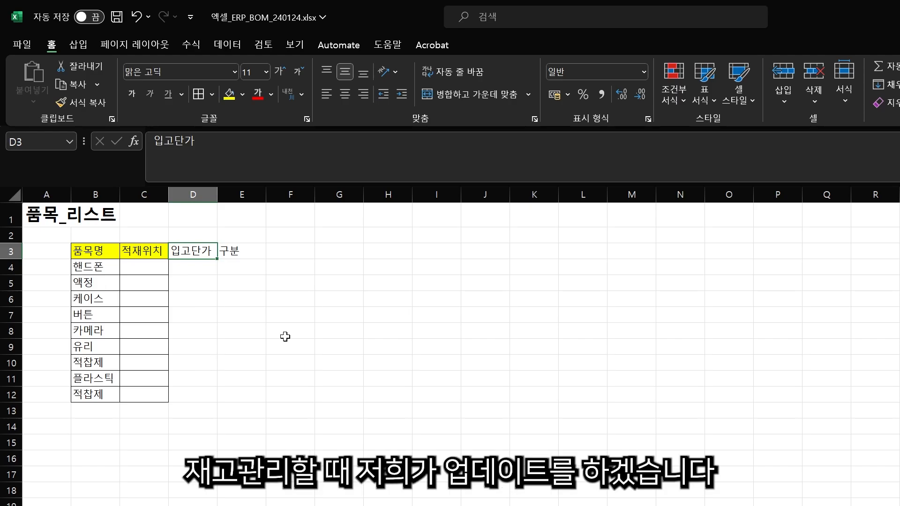
pyautogui.click(223, 333)
pyautogui.click(194, 250)
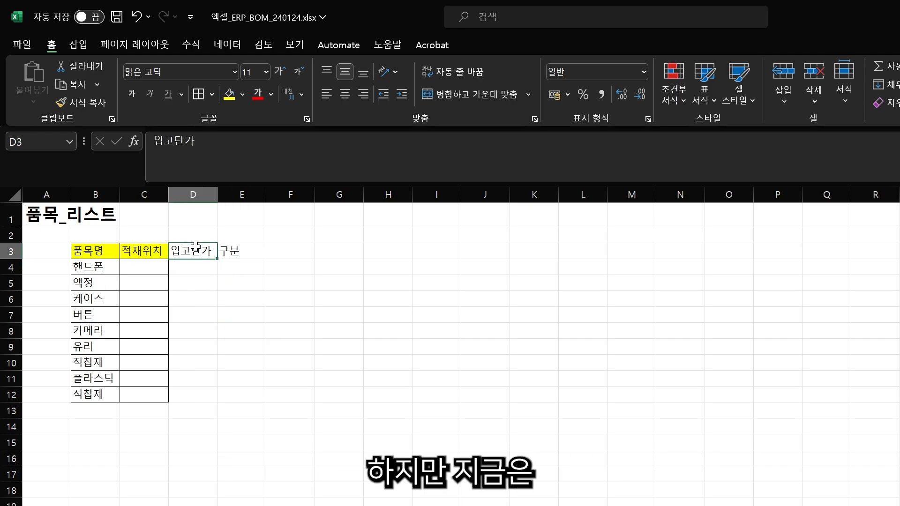
# - Delete the 구분 header from E3
pyautogui.click(239, 250)
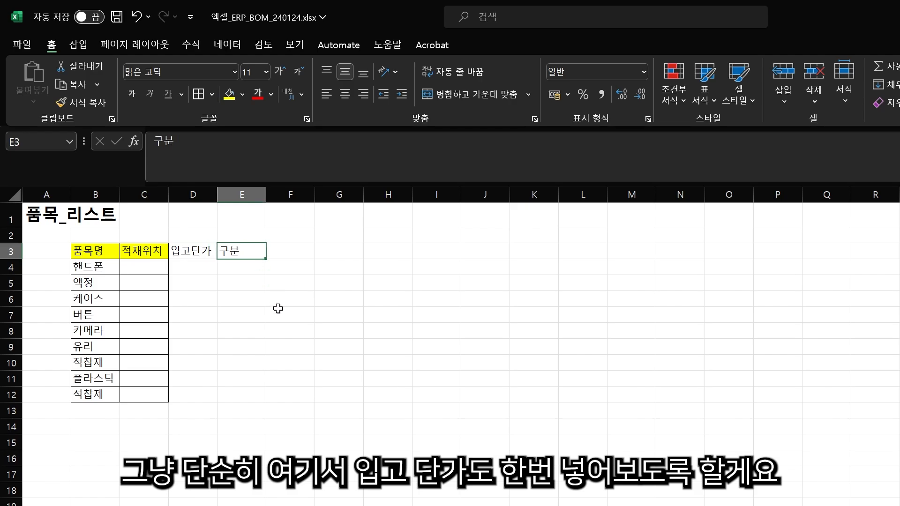
pyautogui.press('Delete')
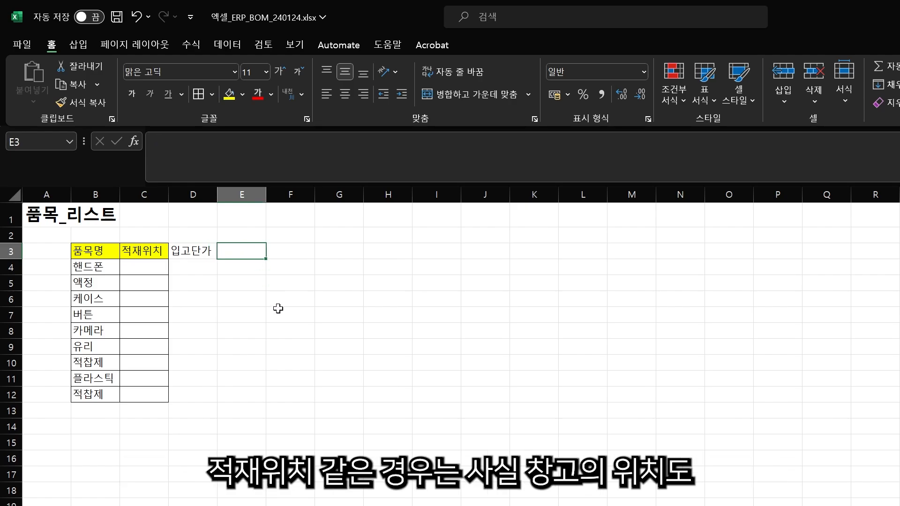
# - Replace the header 적재위치 in C3 with 구분
pyautogui.click(150, 252)
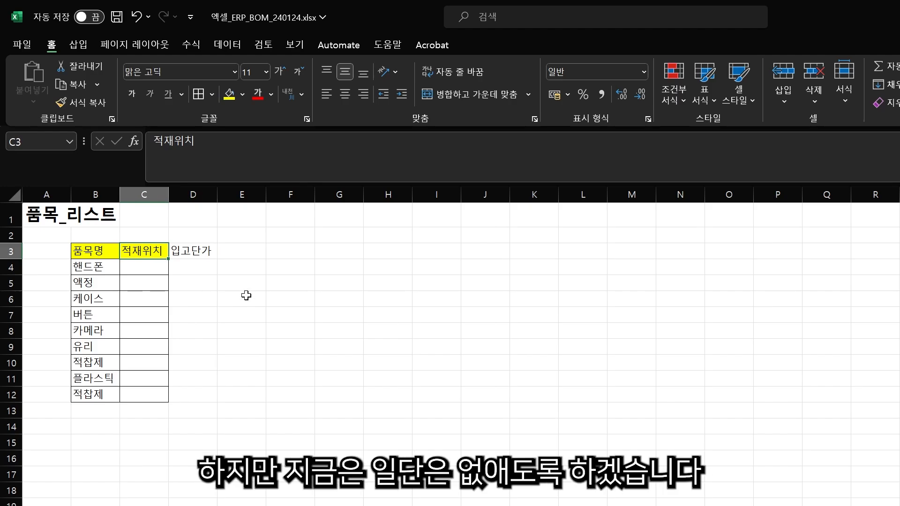
pyautogui.press('Delete')
pyautogui.press('Right')
pyautogui.press('Left')
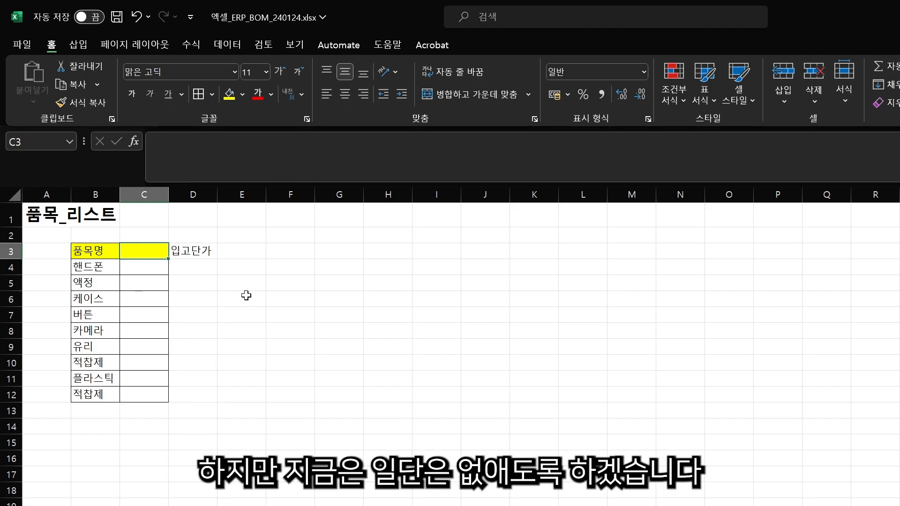
pyautogui.write('구분')
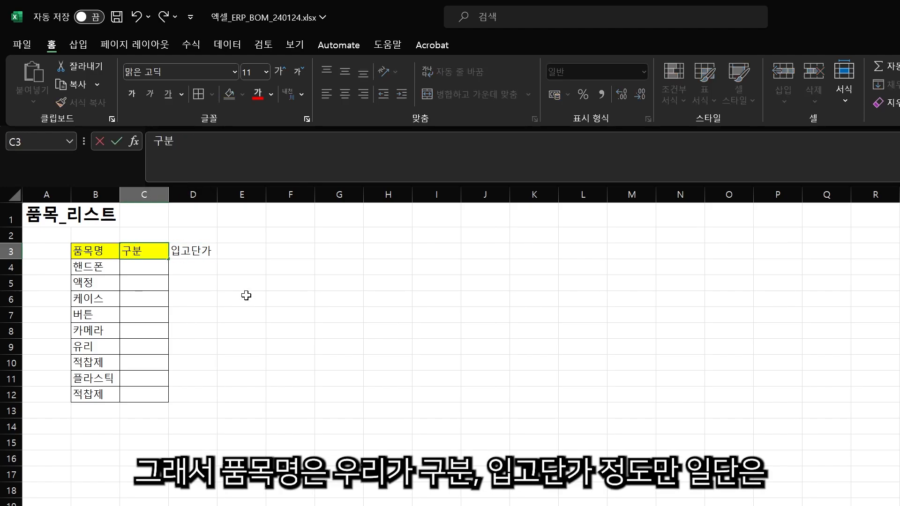
pyautogui.press('Tab')
# - Extend the table borders over D3:D12 and fill only the 입고단가 header cell D3 yellow
pyautogui.keyDown('shift'); pyautogui.click(207, 393); pyautogui.keyUp('shift')
pyautogui.click(229, 94)
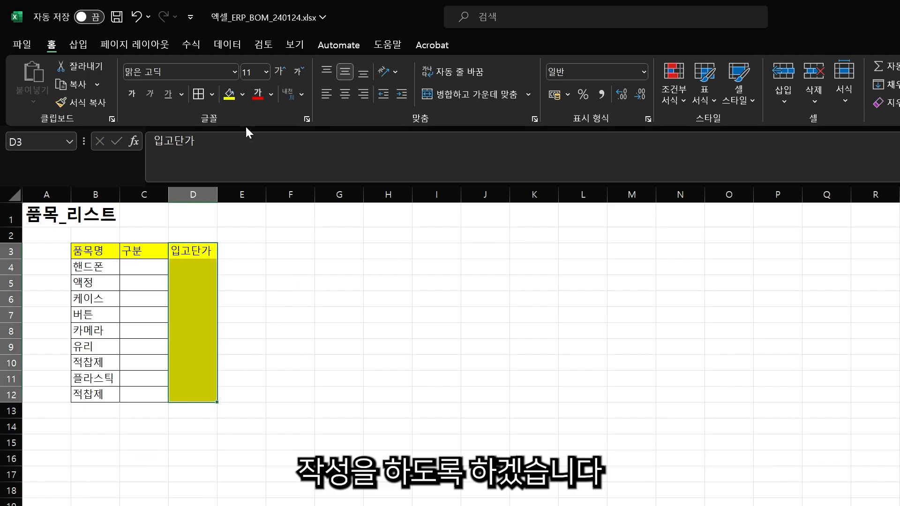
pyautogui.hotkey('ctrl', 'z')
pyautogui.click(197, 267)
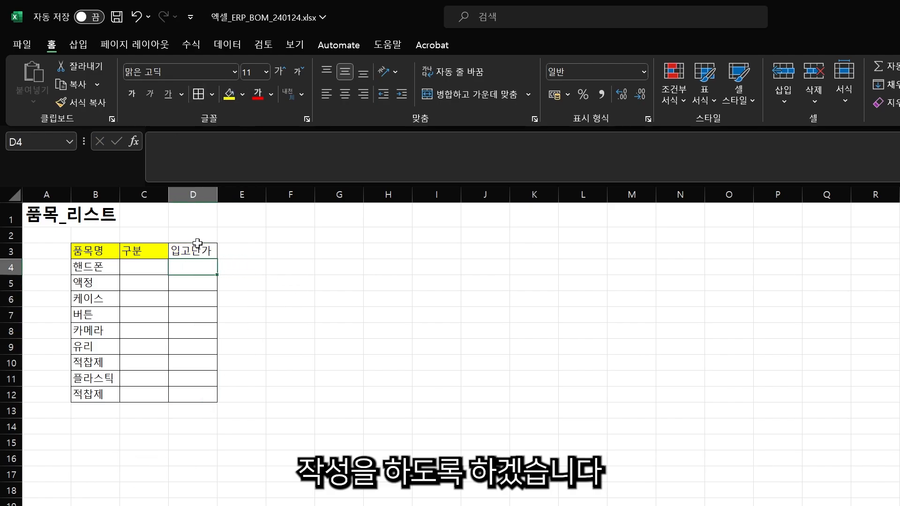
pyautogui.click(209, 251)
pyautogui.click(229, 94)
pyautogui.click(290, 267)
# - Classify 핸드폰 as 완제품 in C4 and 액정 as 반제품 in C5
pyautogui.click(143, 267)
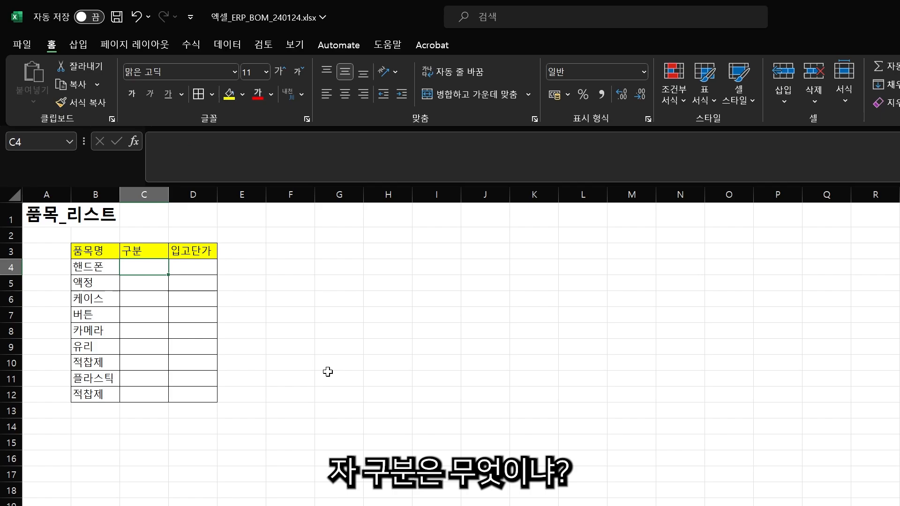
pyautogui.write('완제품')
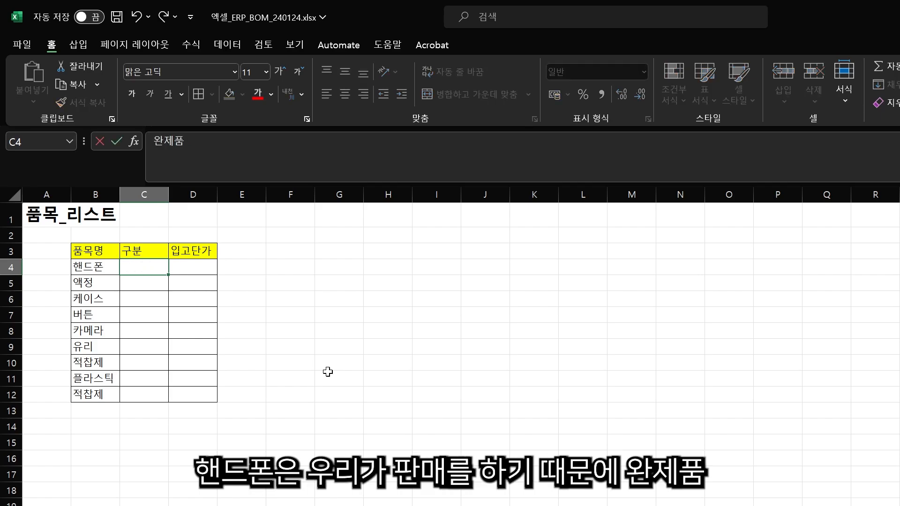
pyautogui.press('Return')
pyautogui.write('반제품')
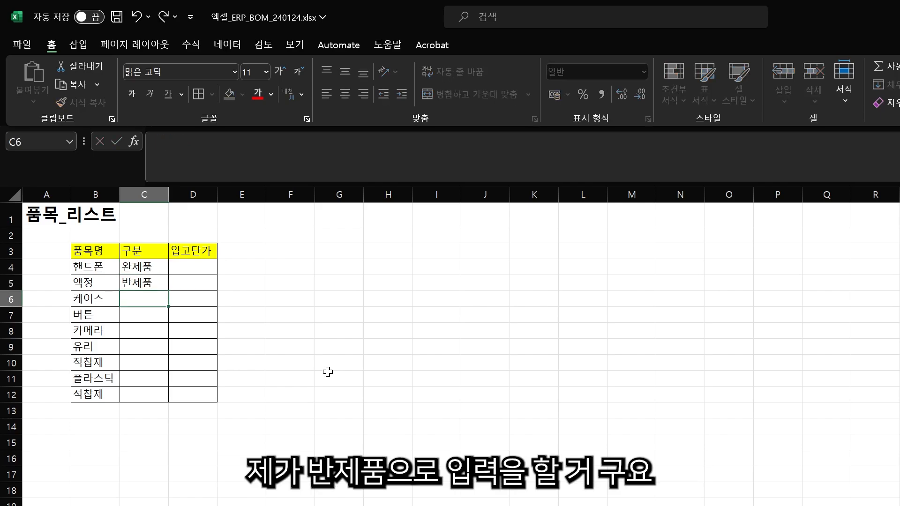
pyautogui.press('Return')
# - Copy the 반제품 classification to 케이스, 버튼 and 카메라 in C6:C8
pyautogui.press('Up')
pyautogui.hotkey('ctrl', 'c')
pyautogui.hotkey('shift', 'Down')
pyautogui.hotkey('shift', 'Down')
pyautogui.hotkey('shift', 'Down')
pyautogui.hotkey('shift', 'Down')
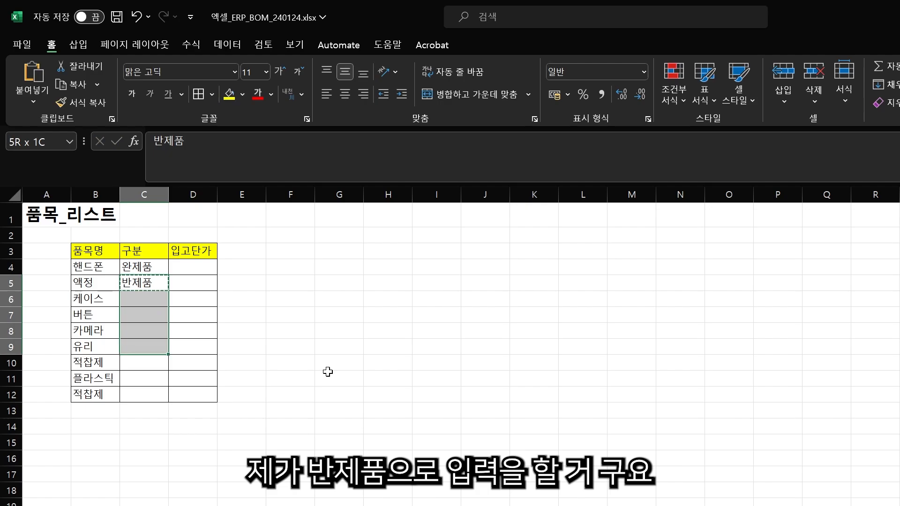
pyautogui.hotkey('shift', 'Up')
pyautogui.hotkey('ctrl', 'v')
# - Enter 자재 as the 구분 for 유리 and 적찹제 in C9 and C10
pyautogui.press('Down')
pyautogui.press('Down')
pyautogui.press('Down')
pyautogui.press('Down')
pyautogui.write('자재')
pyautogui.press('Return')
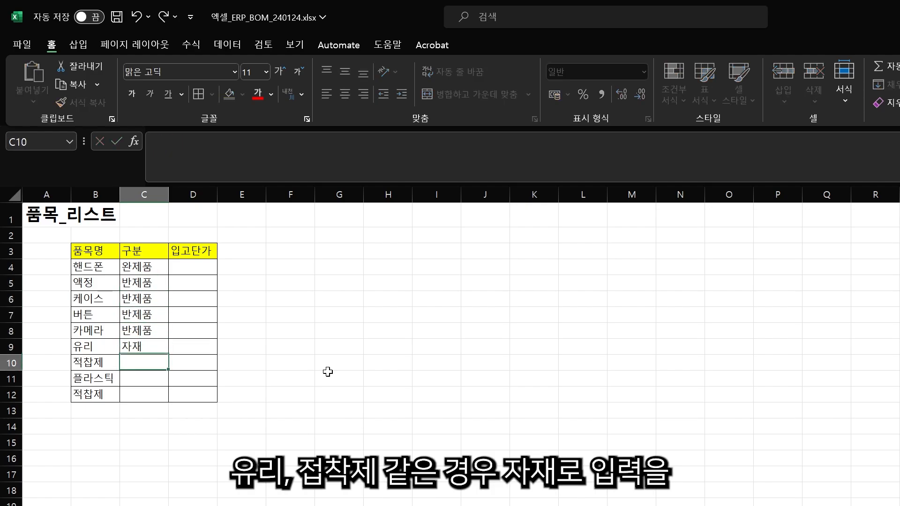
pyautogui.write('잦재')
pyautogui.press('Return')
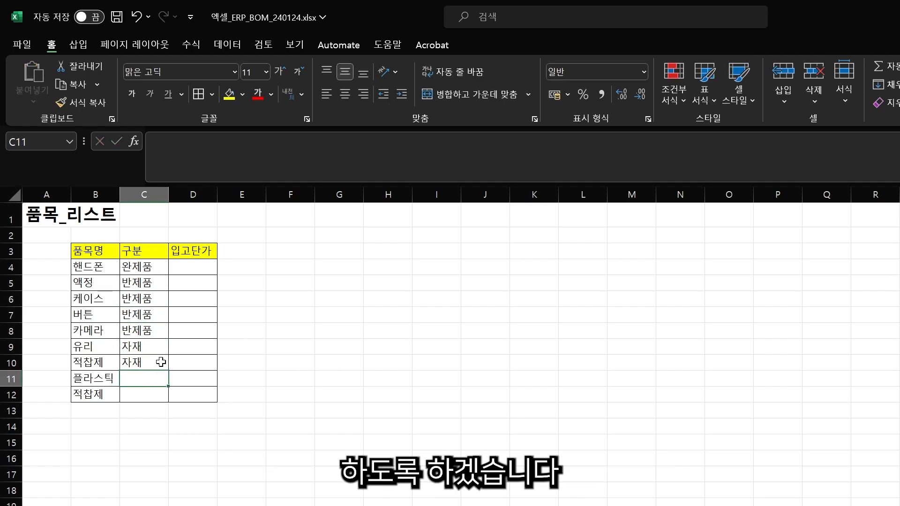
# - Copy 자재 to the 플라스틱 row in C11 and remove the duplicate 적찹제 entry in row 12
pyautogui.click(161, 362)
pyautogui.hotkey('ctrl', 'c')
pyautogui.click(154, 378)
pyautogui.hotkey('ctrl', 'v')
pyautogui.click(10, 395)
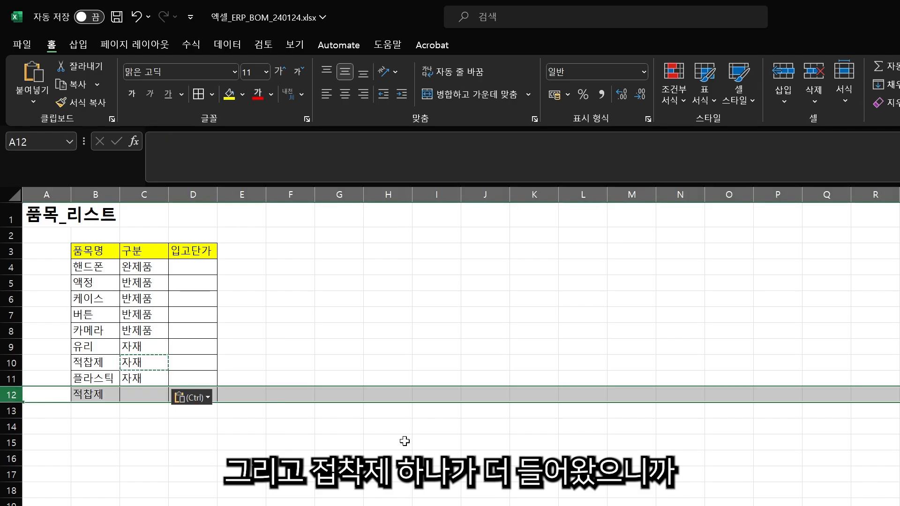
pyautogui.press('Delete')
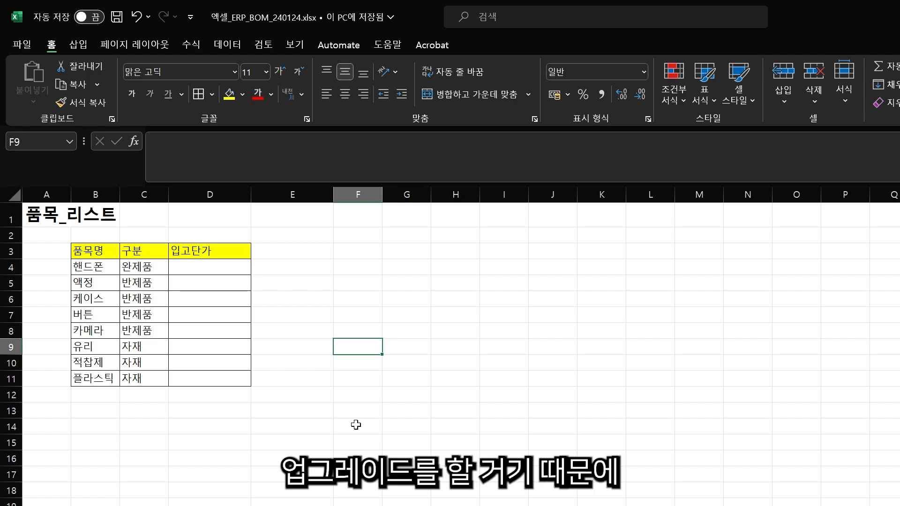
# - Enter the 입고단가 values 5000, 10000, 7000 and 3000000 for 액정, 케이스, 버튼 and 카메라 in D5:D8
pyautogui.click(227, 276)
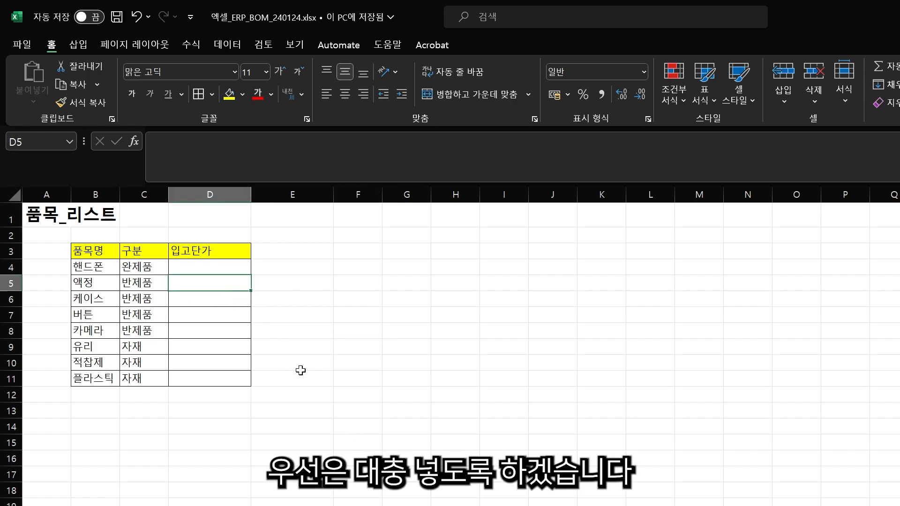
pyautogui.write('5000')
pyautogui.press('Return')
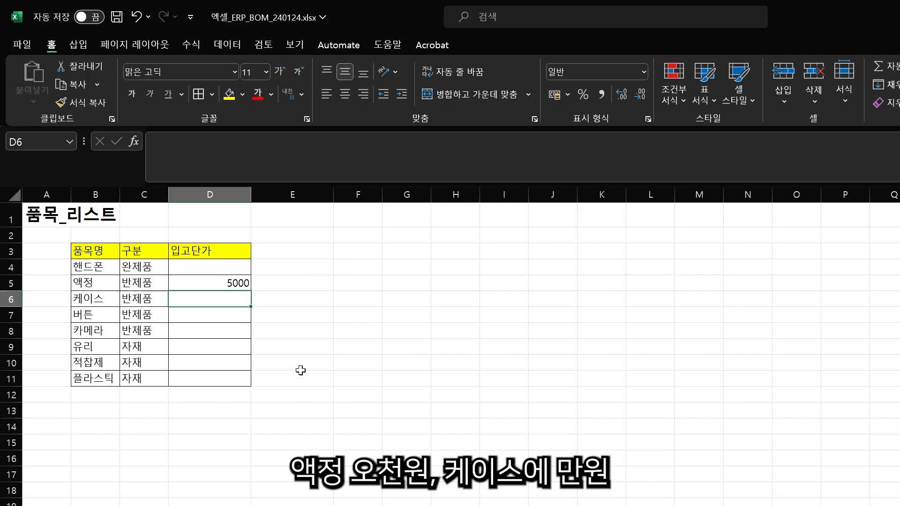
pyautogui.write('10000')
pyautogui.press('Return')
pyautogui.write('7000')
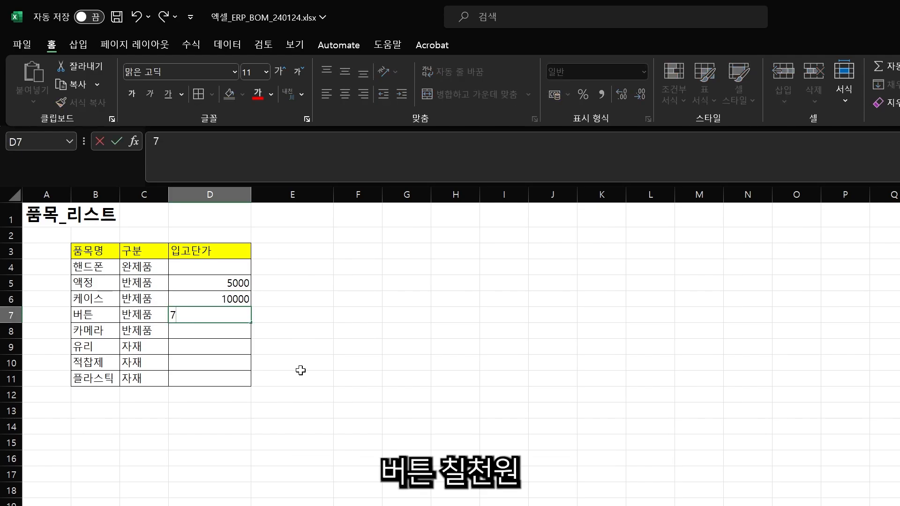
pyautogui.press('Return')
pyautogui.write('3000')
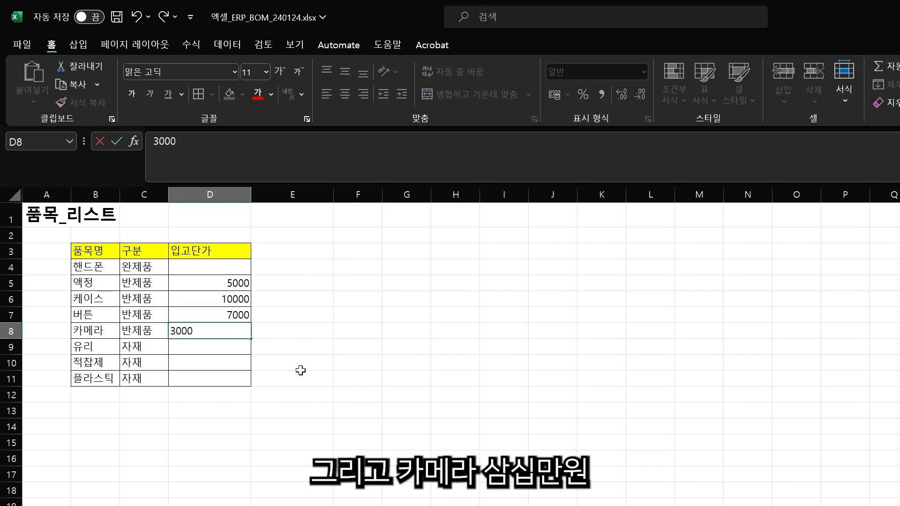
pyautogui.write('000')
pyautogui.press('Return')
# - Enter the 입고단가 values 2000, 1000 and 1500 for 유리, 적찹제 and 플라스틱 in D9:D11
pyautogui.write('2000')
pyautogui.press('Return')
pyautogui.write('10')
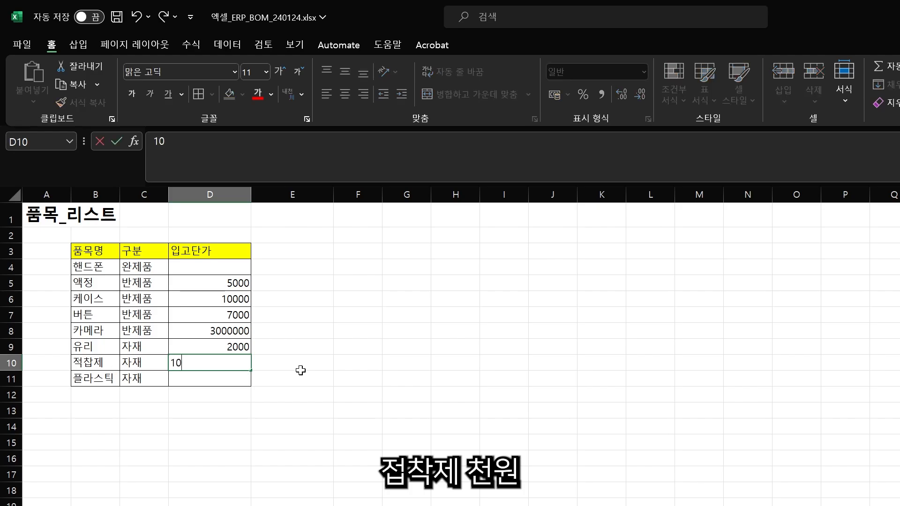
pyautogui.write('00')
pyautogui.press('Return')
pyautogui.write('1500')
pyautogui.press('Return')
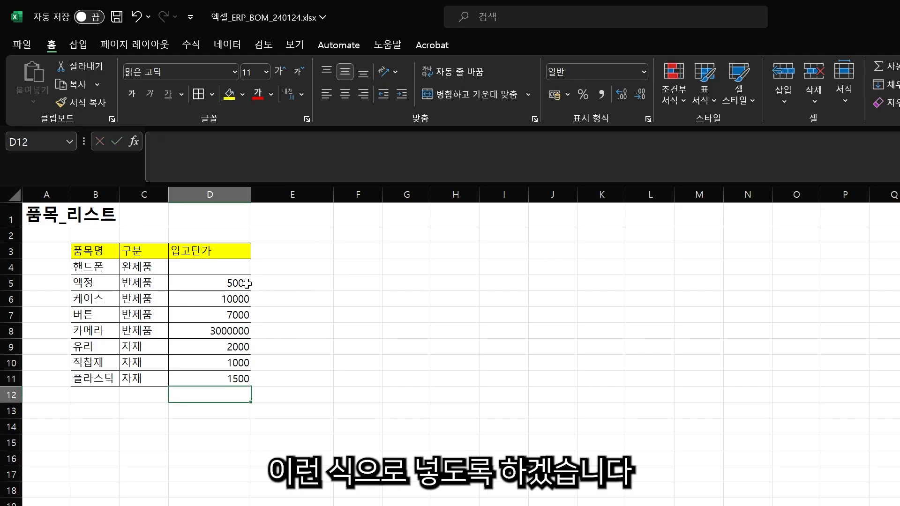
# - Apply the won accounting format to column D and correct the 카메라 price in D8 to 300000
pyautogui.click(232, 195)
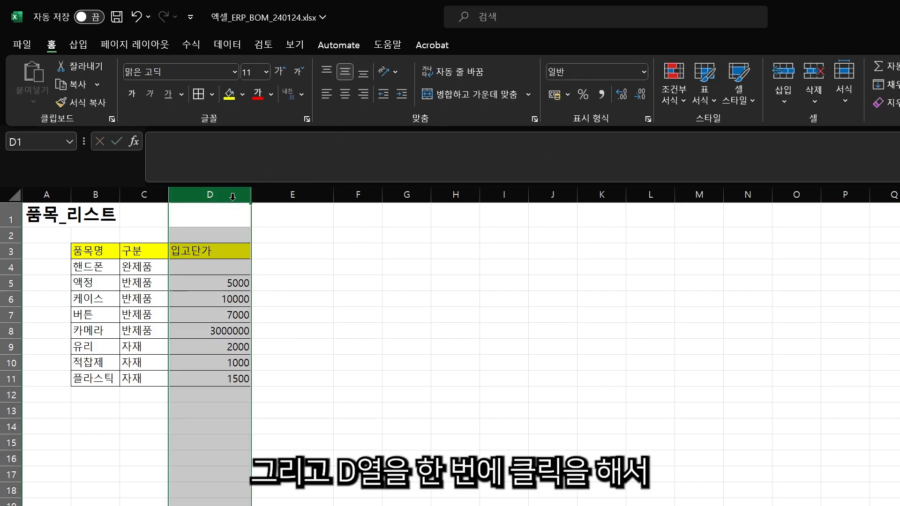
pyautogui.click(552, 95)
pyautogui.click(216, 331)
pyautogui.click(218, 150)
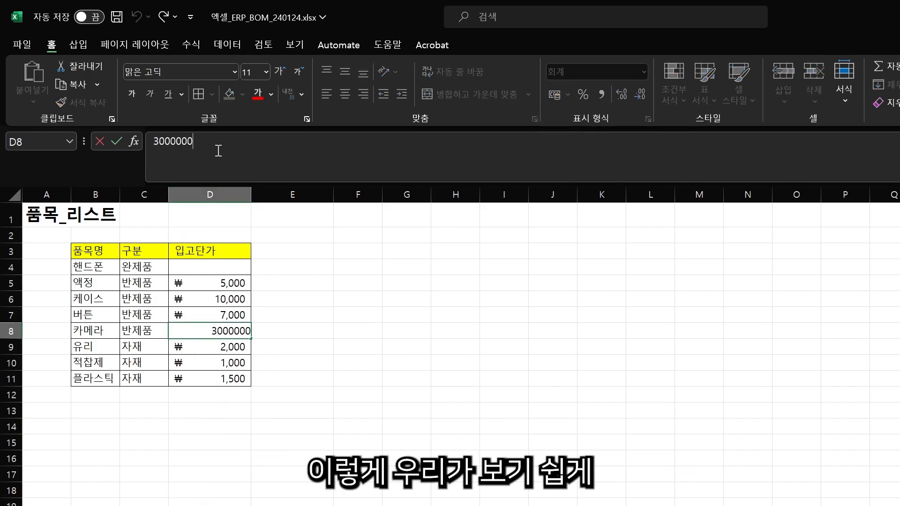
pyautogui.press('BackSpace')
pyautogui.press('Return')
pyautogui.moveTo(237, 283); pyautogui.dragTo(240, 389)
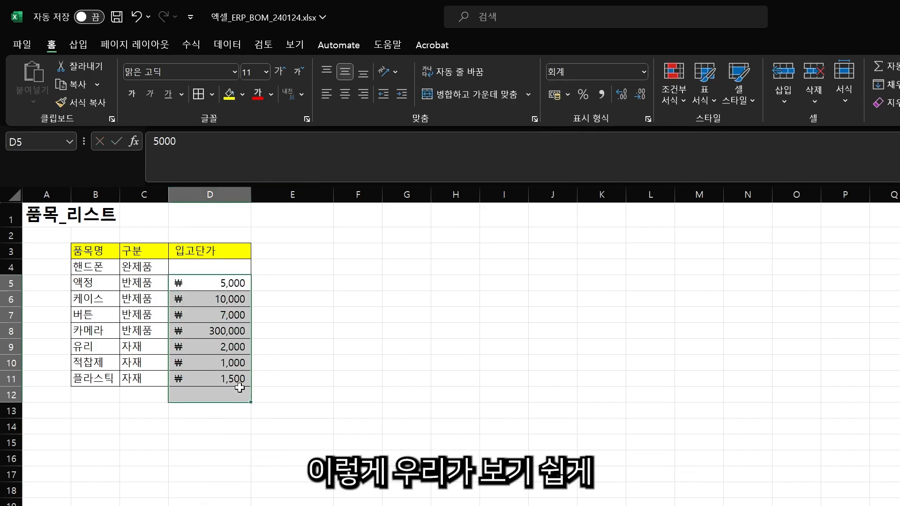
pyautogui.click(388, 424)
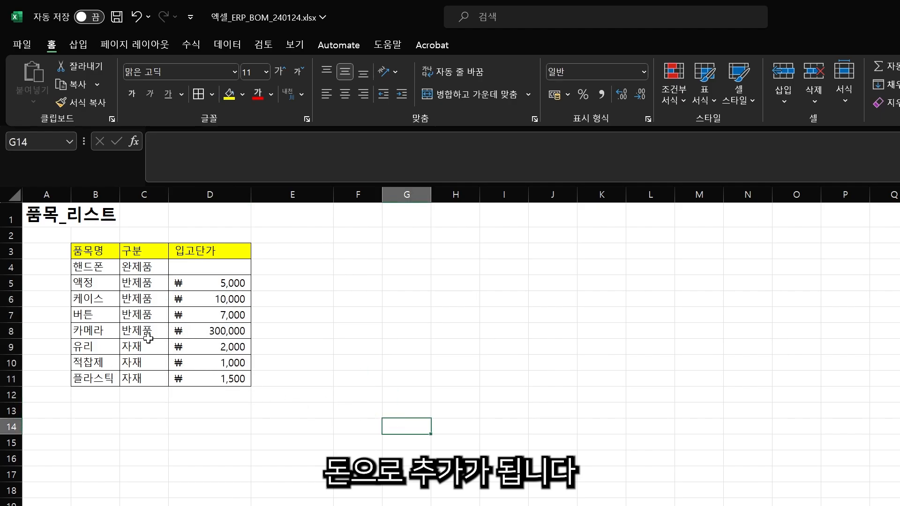
pyautogui.press('Up')
pyautogui.press('Up')
pyautogui.press('Up')
pyautogui.press('Up')
pyautogui.press('Left')
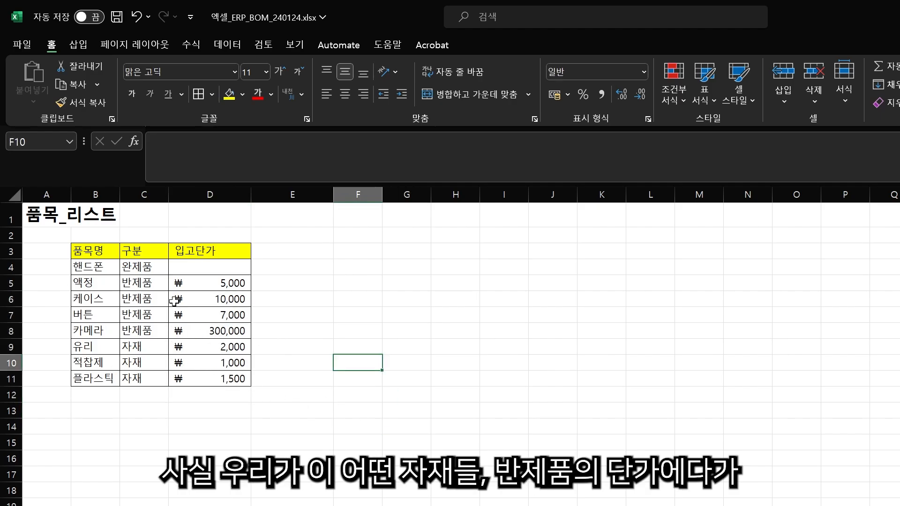
pyautogui.moveTo(110, 287); pyautogui.dragTo(202, 381)
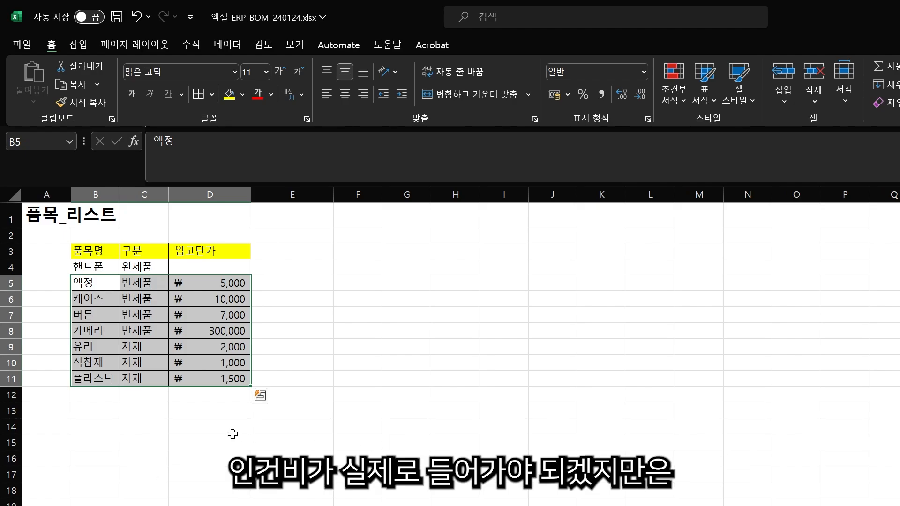
pyautogui.click(210, 461)
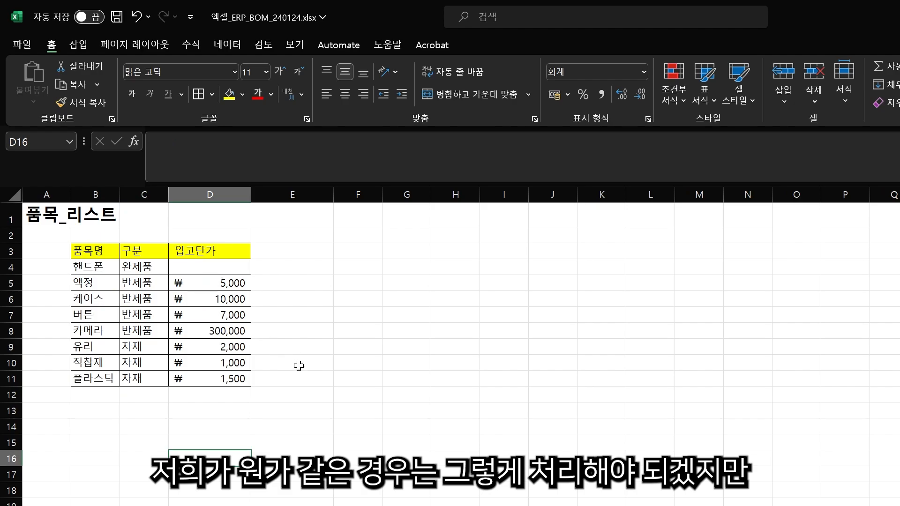
# - Calculate the 핸드폰 입고단가 in D4 with =SUM(D5:D11) and save the workbook
pyautogui.click(222, 274)
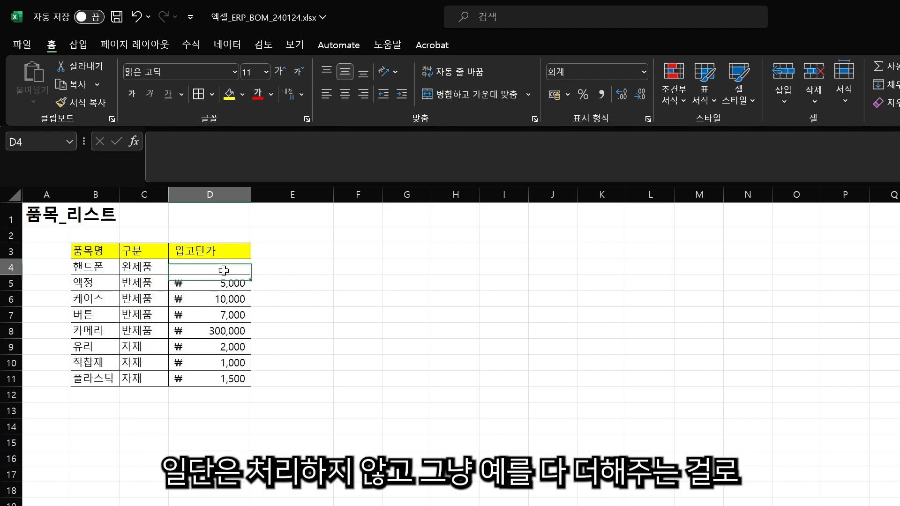
pyautogui.write('=ㄴ')
pyautogui.press('BackSpace')
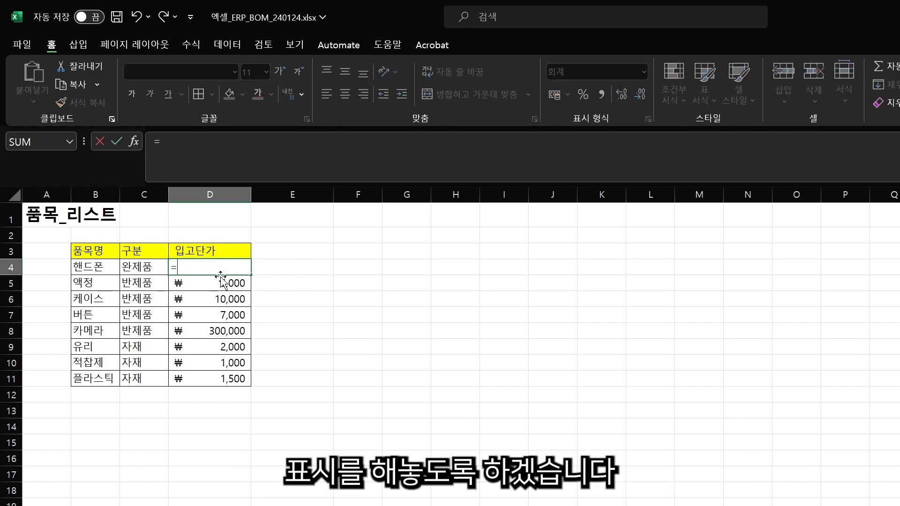
pyautogui.write('SUM(')
pyautogui.click(216, 378)
pyautogui.moveTo(216, 378); pyautogui.dragTo(212, 283)
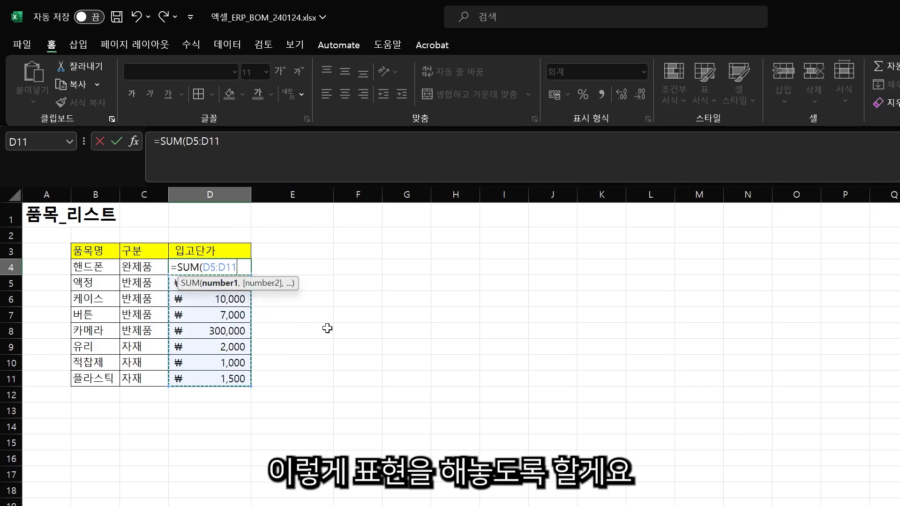
pyautogui.press('Return')
pyautogui.hotkey('ctrl', 's')
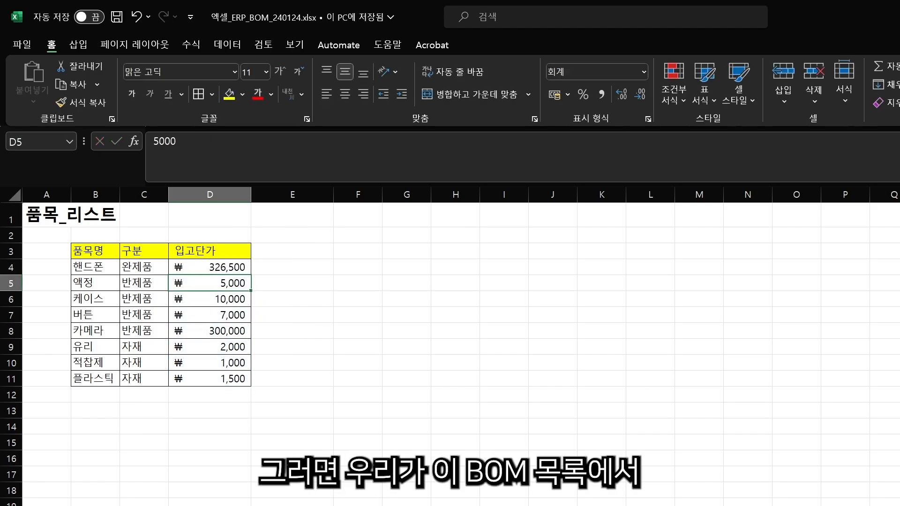
# - Compare the 품목명 entries in the BOM 목록 and 생산지시 tables with the 품목명 list on the 품목_리스트 sheet
pyautogui.hotkey('ctrl', 'pagedown')
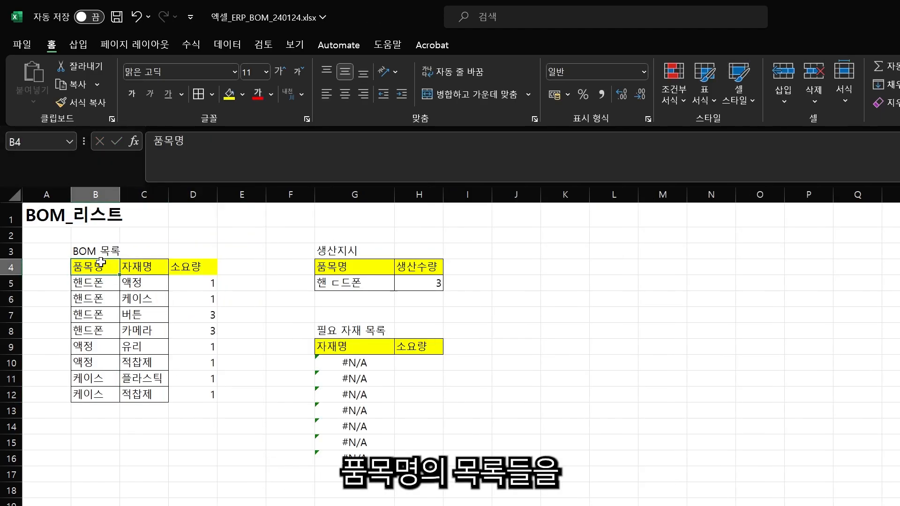
pyautogui.moveTo(96, 266); pyautogui.dragTo(96, 395)
pyautogui.click(368, 268)
pyautogui.click(343, 285)
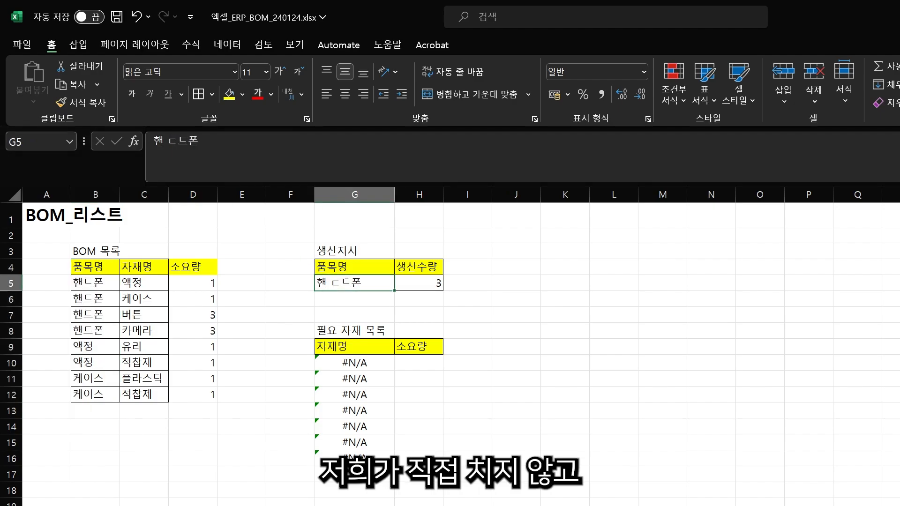
pyautogui.hotkey('ctrl', 'pageup')
pyautogui.moveTo(94, 268); pyautogui.dragTo(94, 379)
pyautogui.click(261, 406)
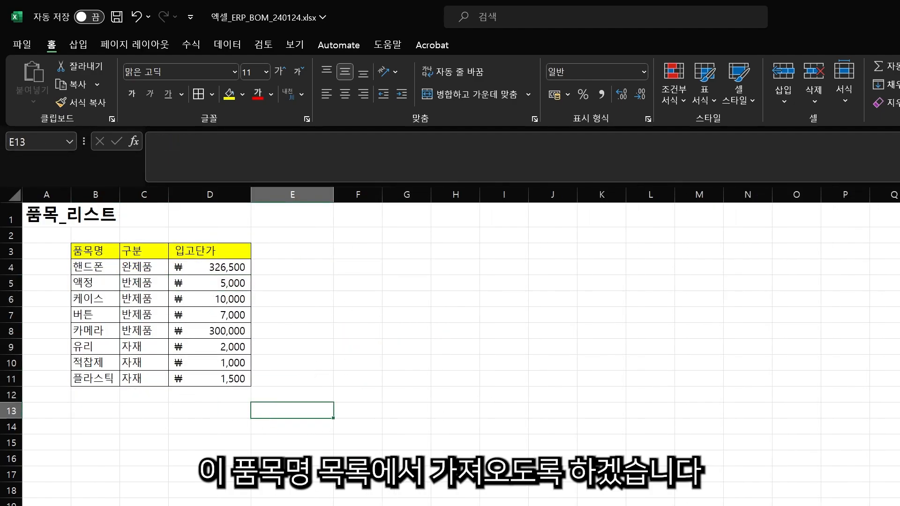
pyautogui.hotkey('ctrl', 'pagedown')
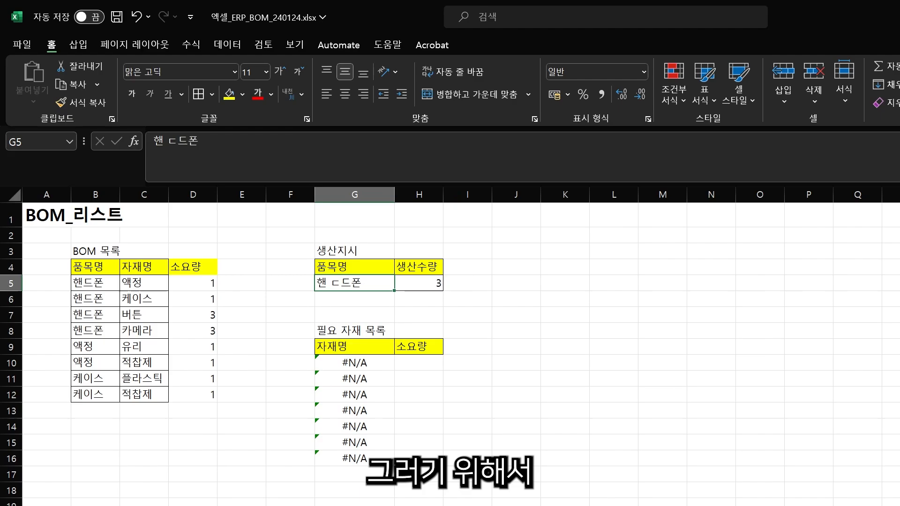
# - Turn B3:B11 on the 품목_리스트 sheet into a table with headers via 표/범위에서 데이터 가져오기, discarding the Power Query changes
pyautogui.hotkey('ctrl', 'pageup')
pyautogui.moveTo(100, 247); pyautogui.dragTo(100, 378)
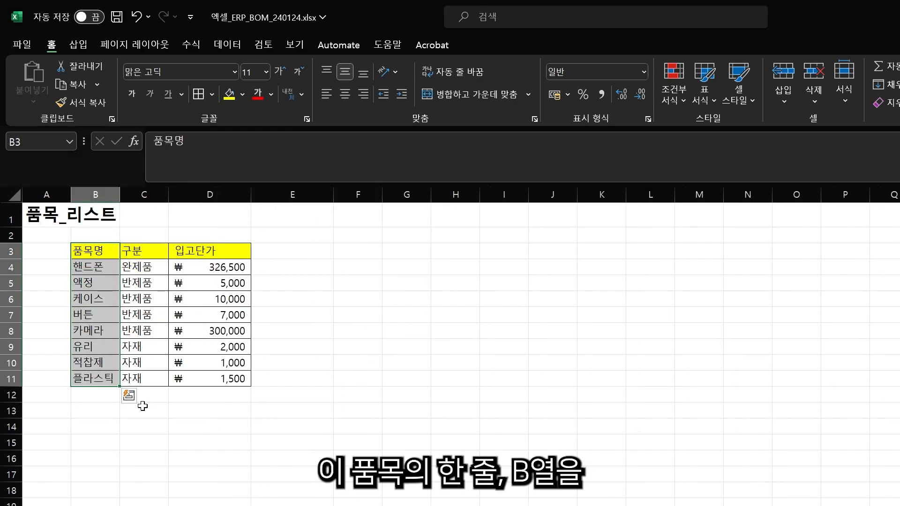
pyautogui.rightClick(101, 249)
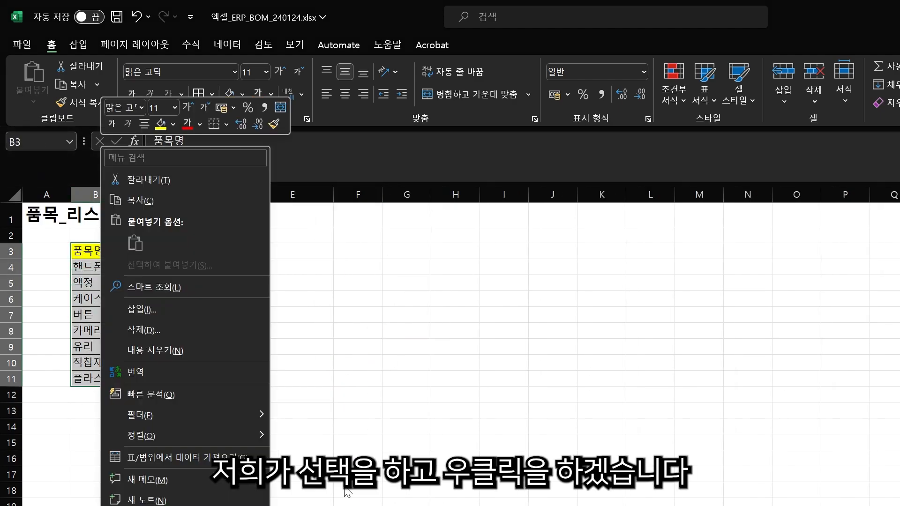
pyautogui.click(209, 458)
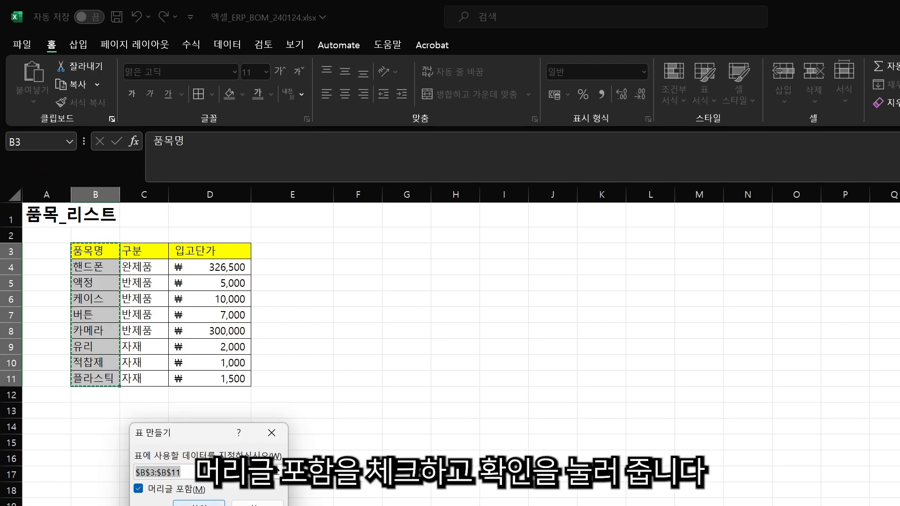
pyautogui.click(196, 504)
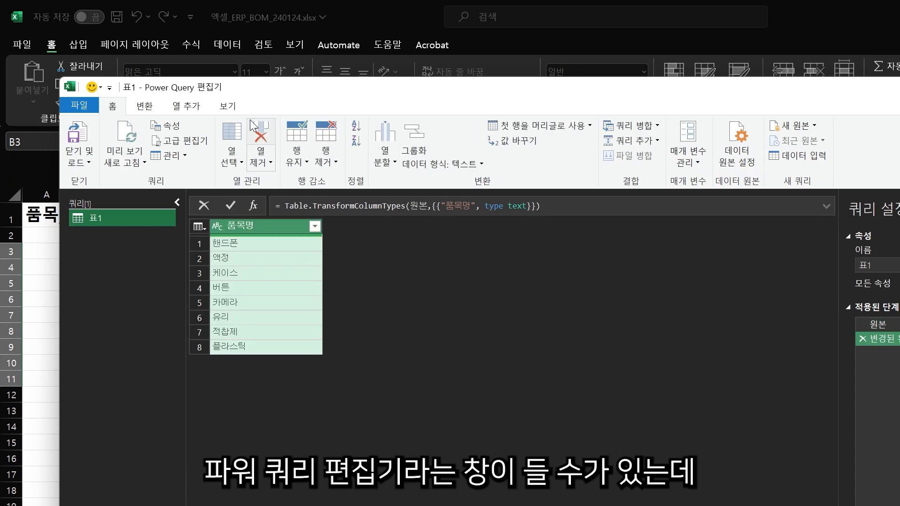
pyautogui.hotkey('alt', 'F4')
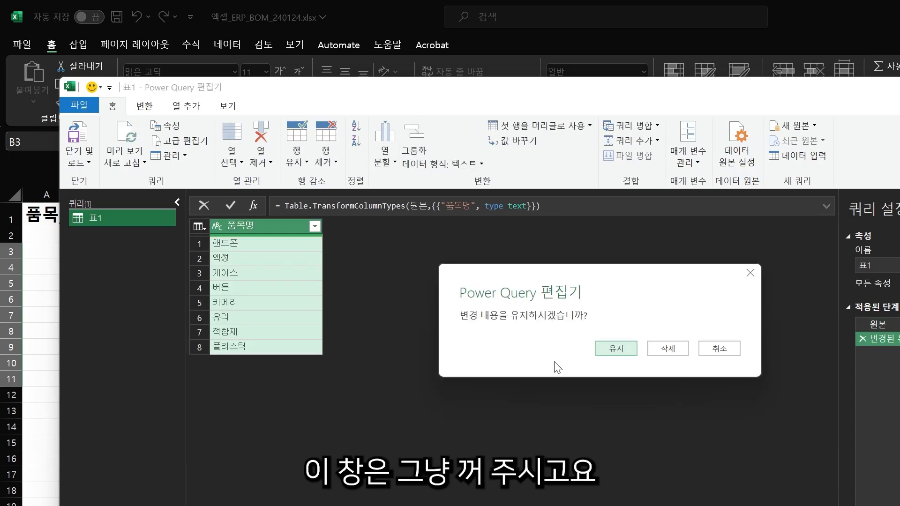
pyautogui.click(664, 351)
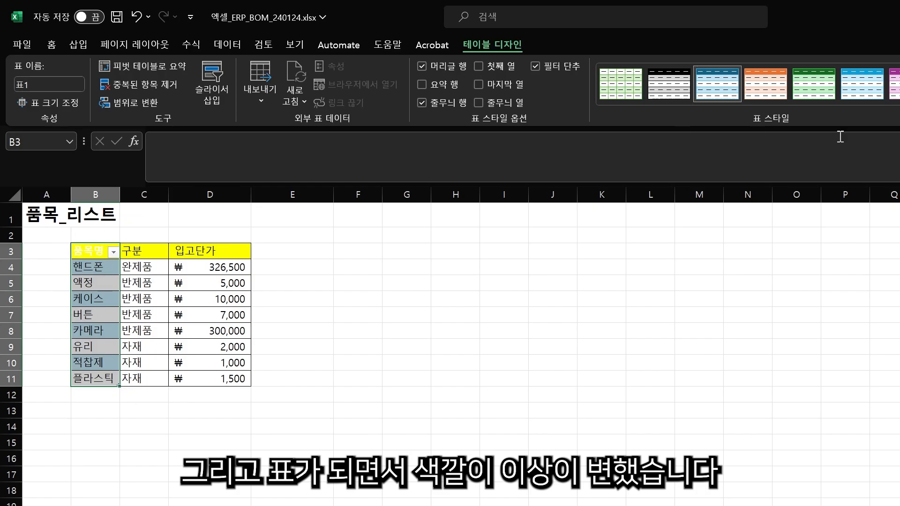
# - Clear the table style from the 품목명 table to remove its banded colours
pyautogui.click(899, 101)
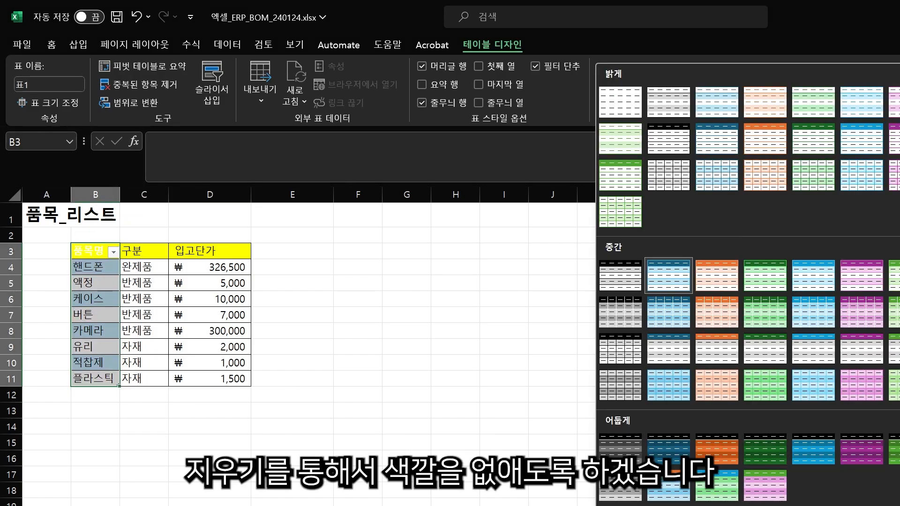
pyautogui.click(738, 505)
pyautogui.click(134, 394)
pyautogui.click(94, 267)
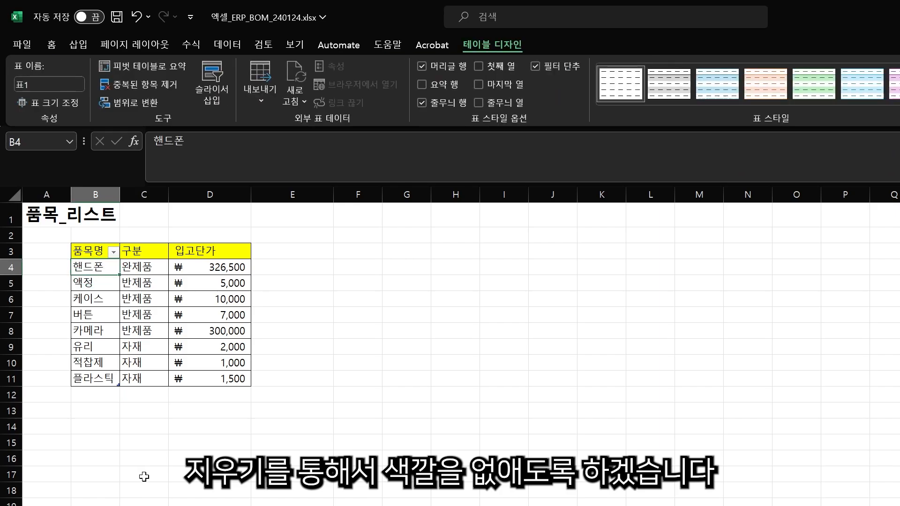
pyautogui.click(144, 426)
# - Rename the table in B3:B11 as 품목명
pyautogui.moveTo(101, 253); pyautogui.dragTo(112, 366)
pyautogui.click(99, 251)
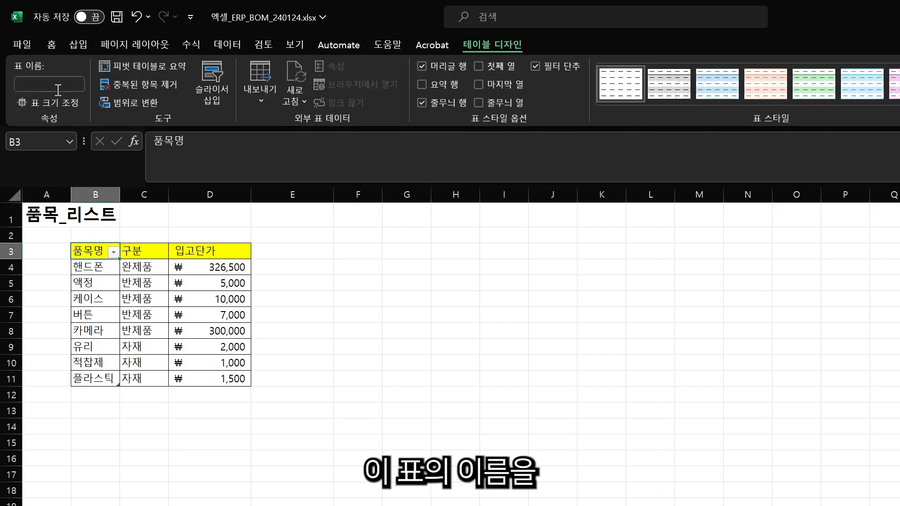
pyautogui.moveTo(44, 84); pyautogui.dragTo(1, 77)
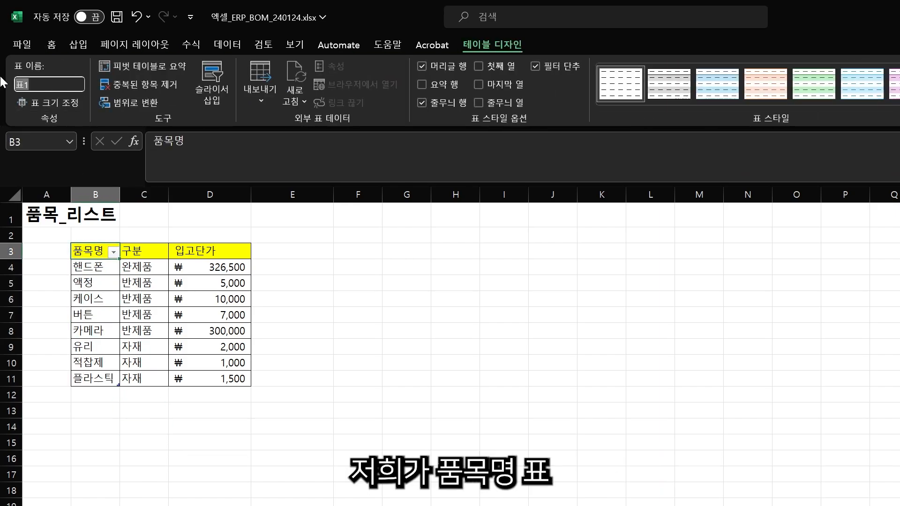
pyautogui.hotkey('ctrl', 'v')
pyautogui.press('Return')
# - Restrict B5:B12 on the BOM_리스트 sheet to a list with data validation, using =indirect("품목명") as the source
pyautogui.hotkey('ctrl', 'pagedown')
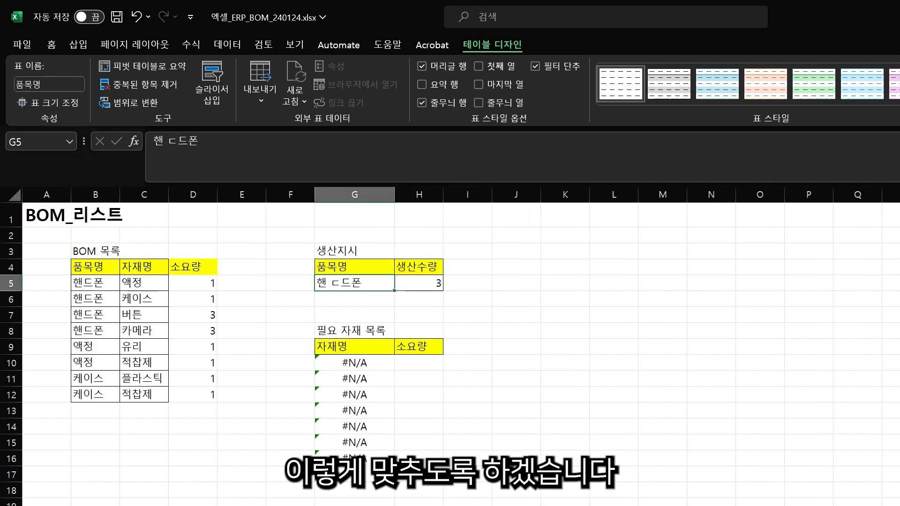
pyautogui.click(211, 426)
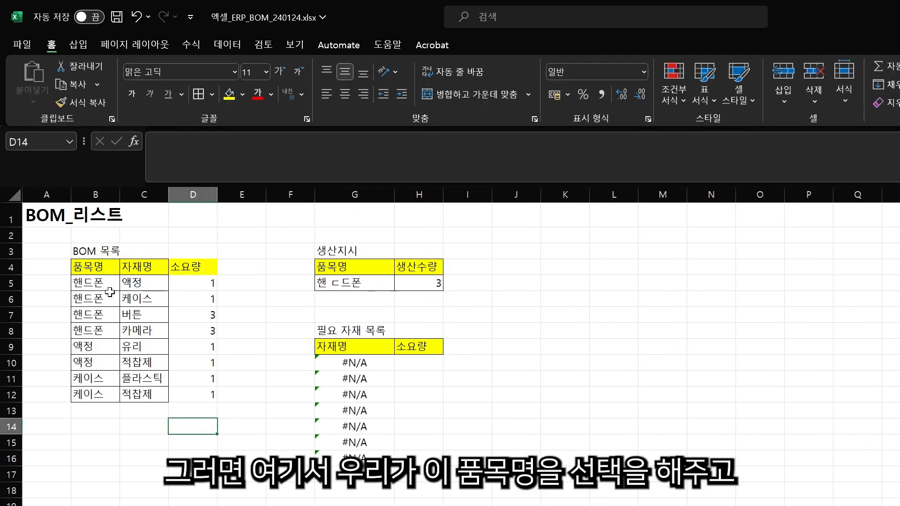
pyautogui.moveTo(109, 283); pyautogui.dragTo(104, 394)
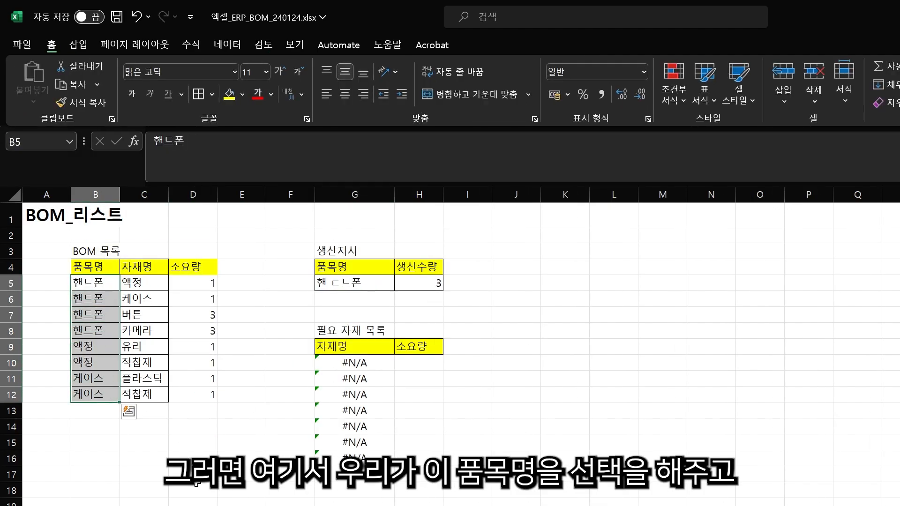
pyautogui.click(228, 45)
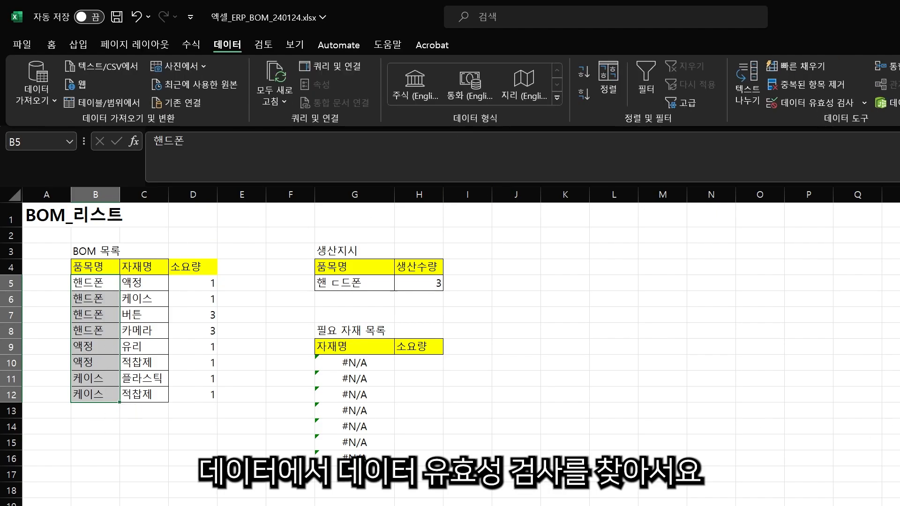
pyautogui.click(826, 107)
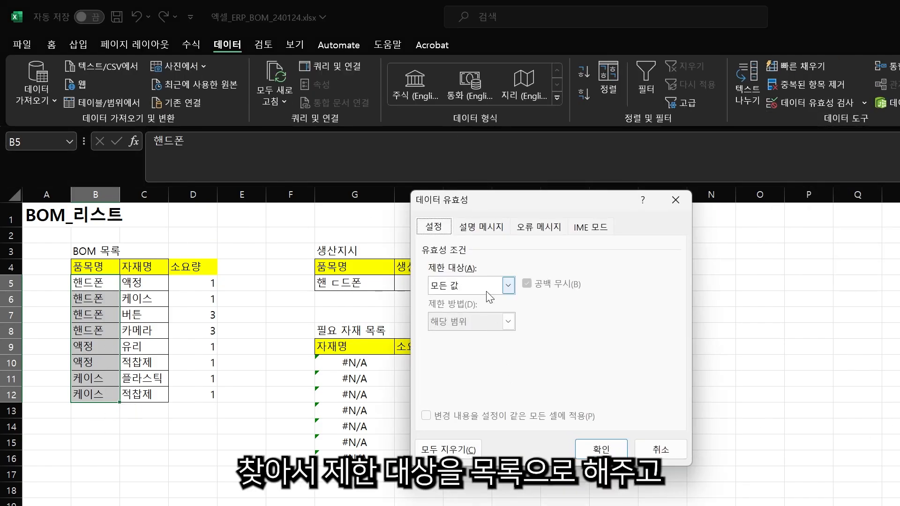
pyautogui.click(509, 286)
pyautogui.click(487, 334)
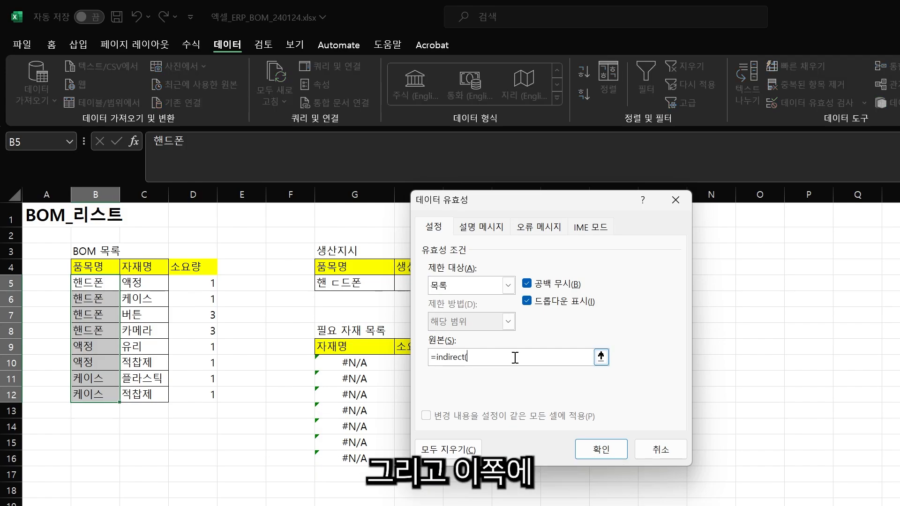
pyautogui.write('"품ㅁ')
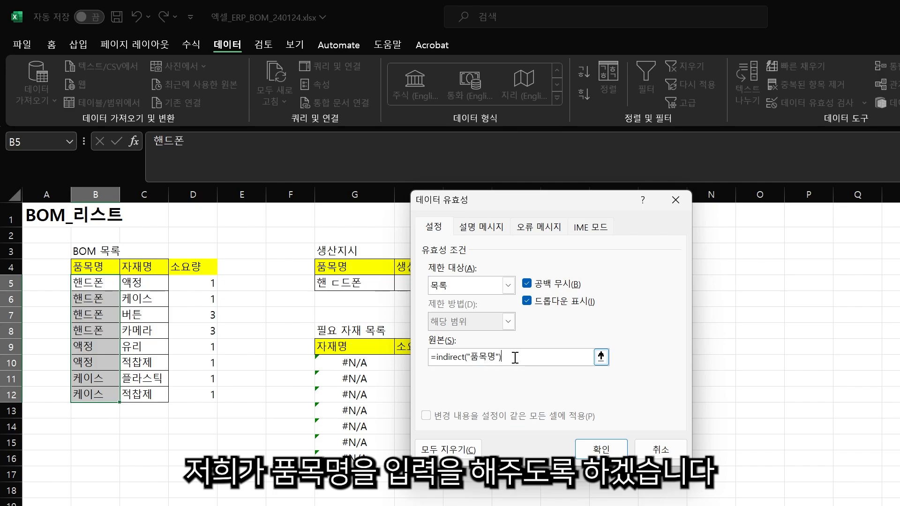
pyautogui.press('Return')
pyautogui.click(106, 442)
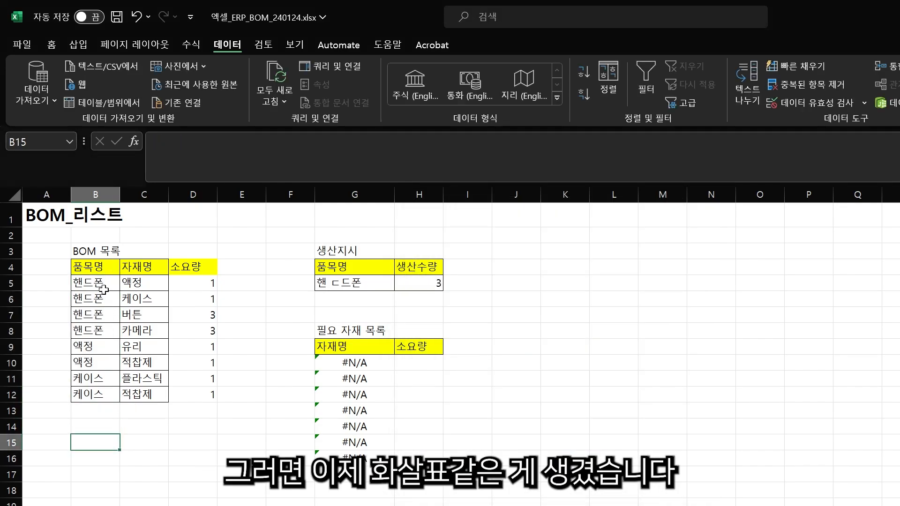
# - Check the dropdown lists in the 품목명 cells B5 and B9
pyautogui.click(101, 285)
pyautogui.click(126, 283)
pyautogui.click(88, 346)
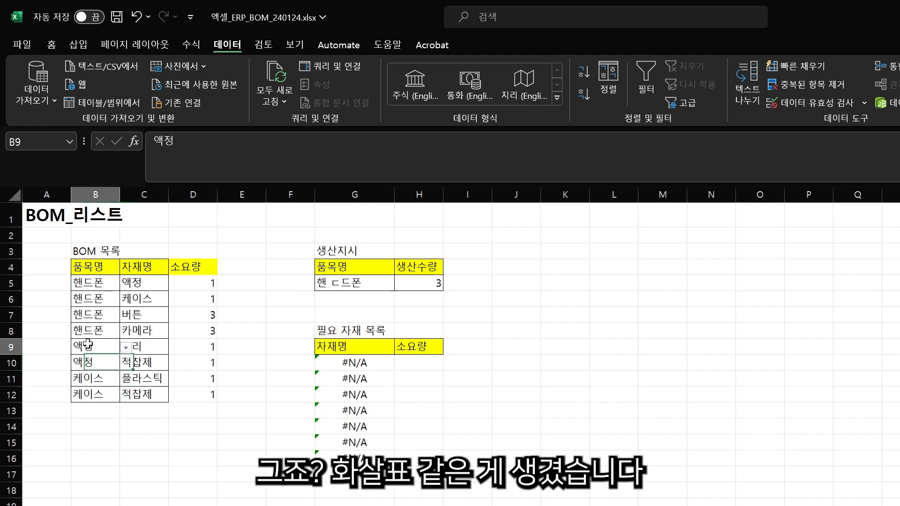
pyautogui.click(126, 347)
pyautogui.click(144, 411)
# - Try to enter the text ㄴㅇㄹㅇ in B11 to test the validation rule, and cancel the entry
pyautogui.click(95, 379)
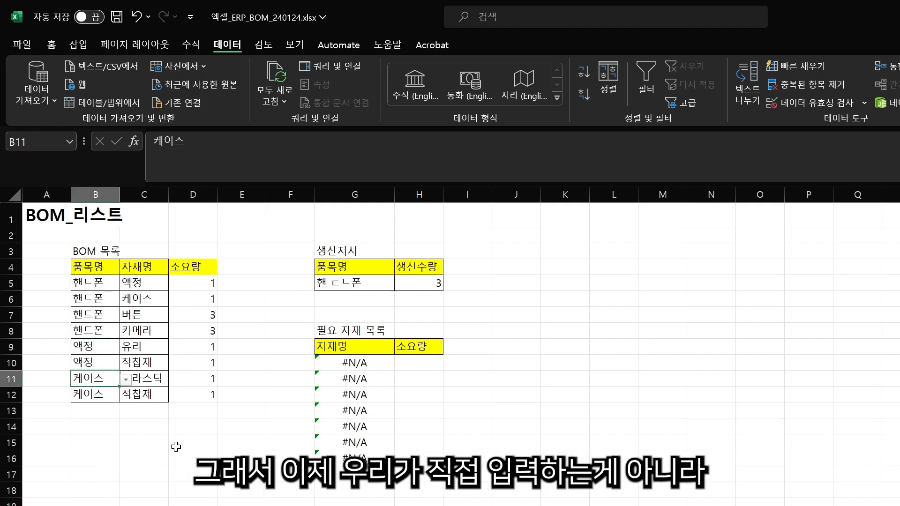
pyautogui.write('ㄴㅇㄹㅇ')
pyautogui.press('Return')
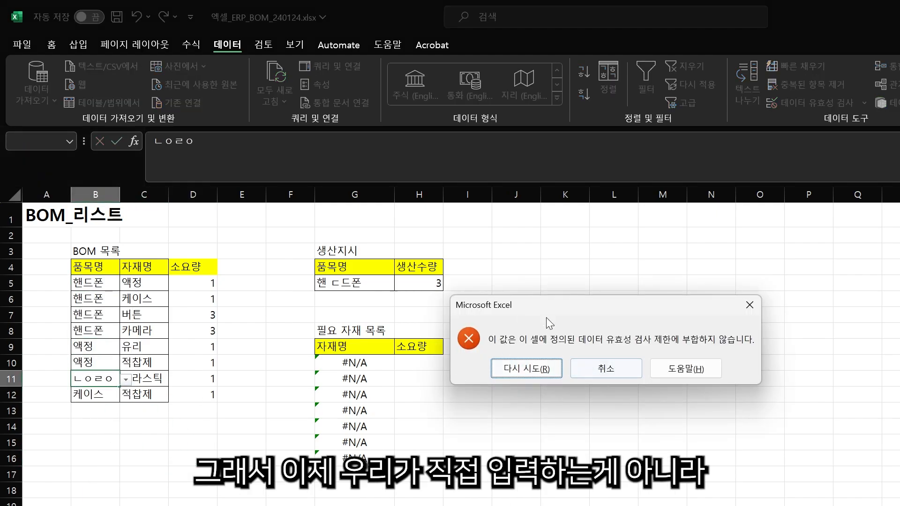
pyautogui.press('Escape')
# - Choose 유리 from the dropdown list in B11 as a test and set the cell back to 케이스
pyautogui.click(126, 379)
pyautogui.click(98, 474)
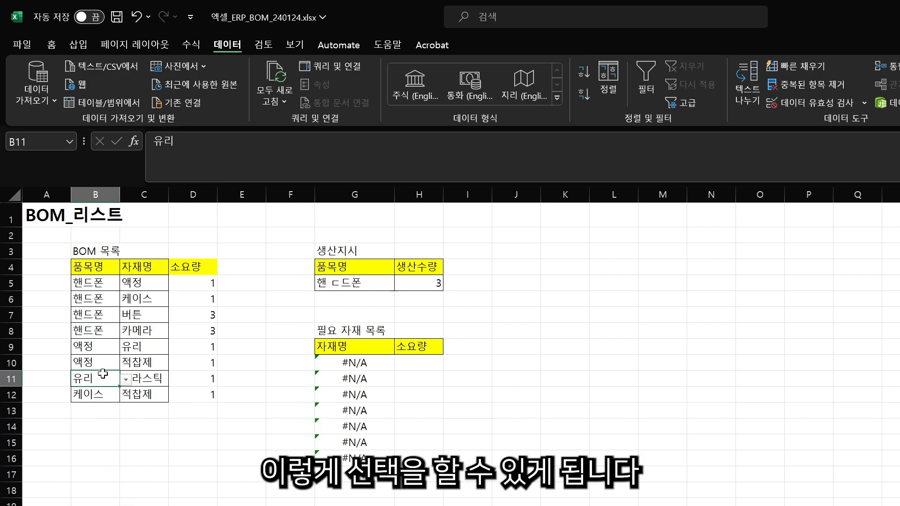
pyautogui.click(126, 379)
pyautogui.click(96, 427)
pyautogui.click(211, 458)
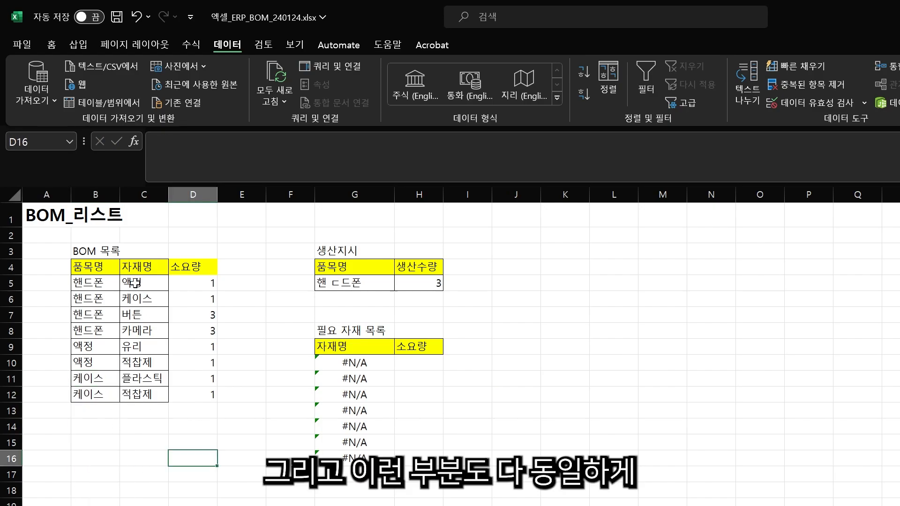
# - Apply list data validation to the 자재명 cells C5:C12 with the source =indirect("품목명")
pyautogui.moveTo(135, 283); pyautogui.dragTo(149, 394)
pyautogui.click(819, 105)
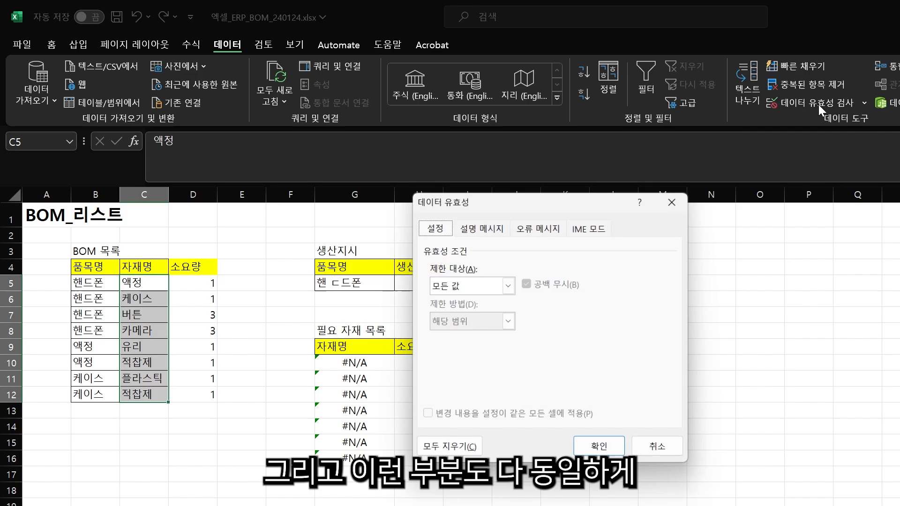
pyautogui.click(508, 286)
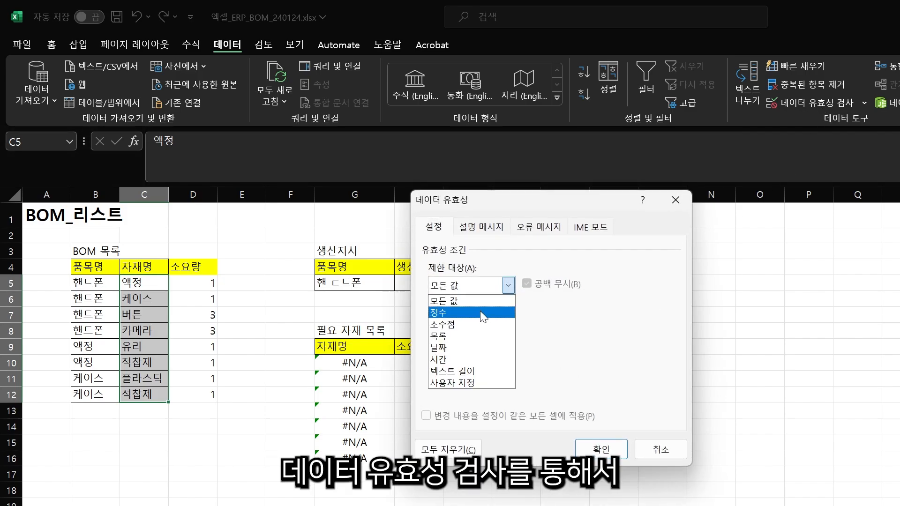
pyautogui.click(479, 336)
pyautogui.click(502, 356)
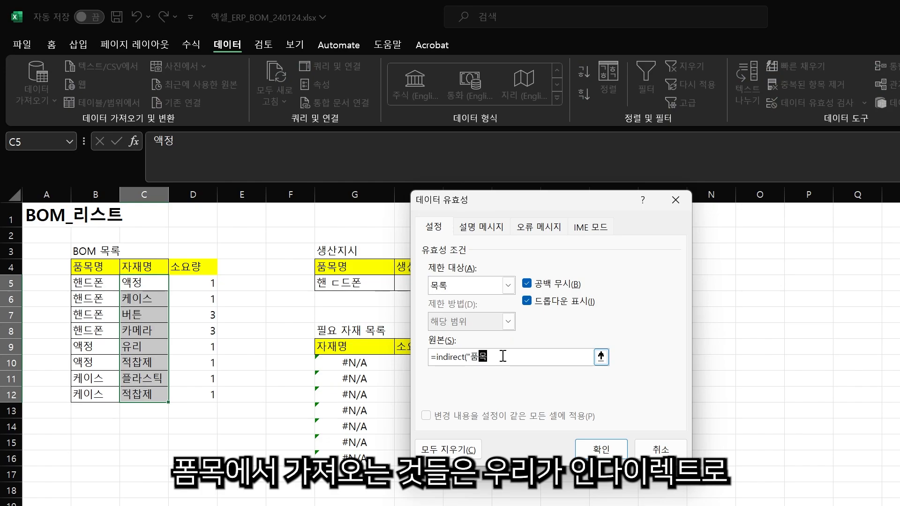
pyautogui.write('=indirect("품목명"')
pyautogui.press('Return')
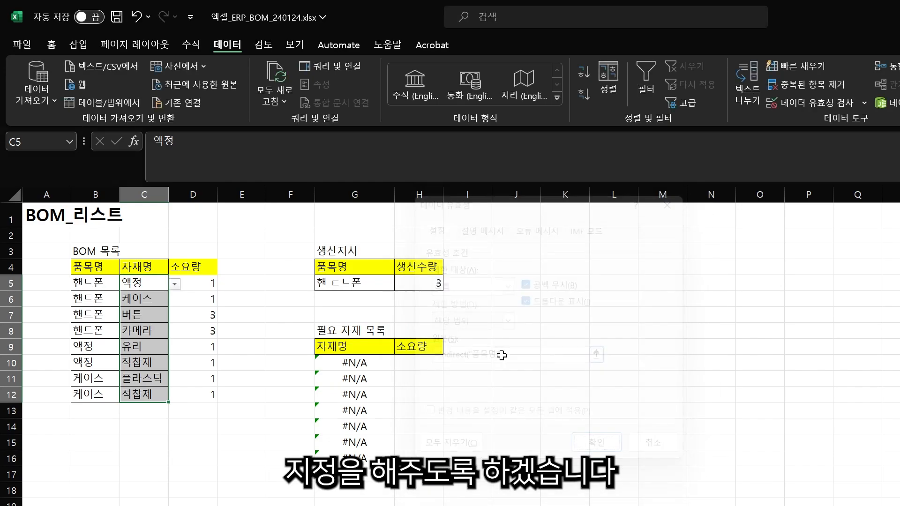
# - Correct the 생산지시 품목명 in G5 to 핸드폰
pyautogui.click(361, 282)
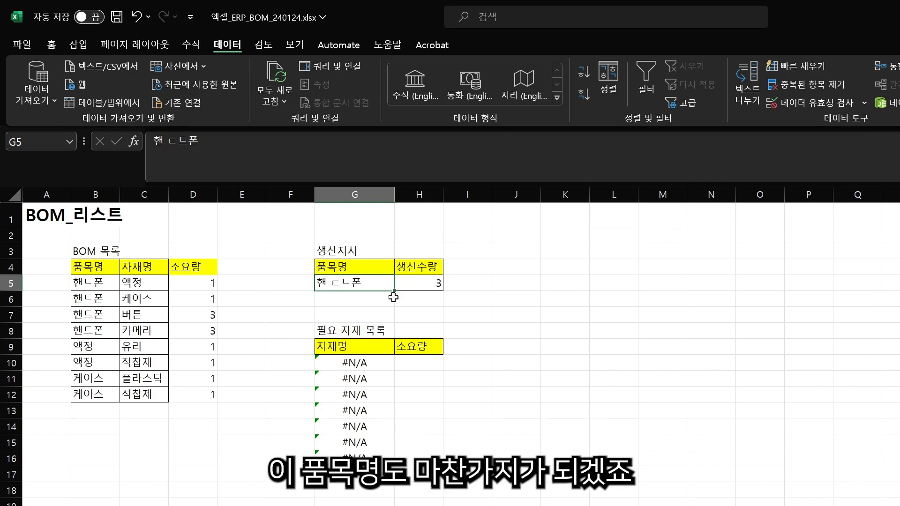
pyautogui.write('핸드폰')
pyautogui.press('Return')
# - Add list data validation to the 생산지시 품목명 cell G5 with the source =indirect("품목명")
pyautogui.press('Up')
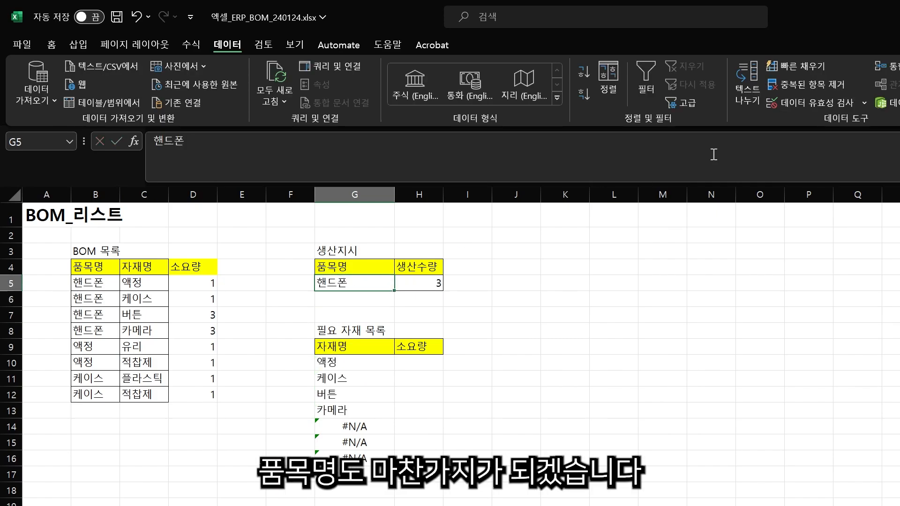
pyautogui.click(839, 103)
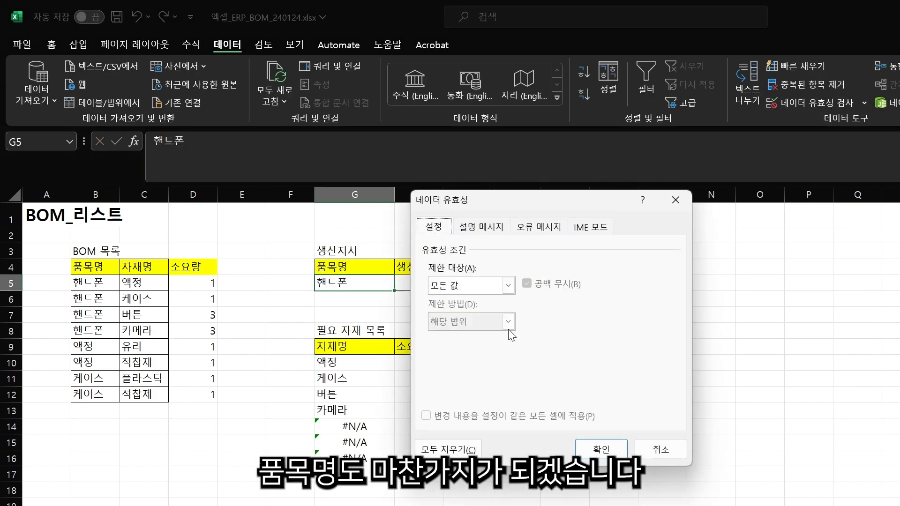
pyautogui.click(508, 285)
pyautogui.click(477, 333)
pyautogui.click(495, 356)
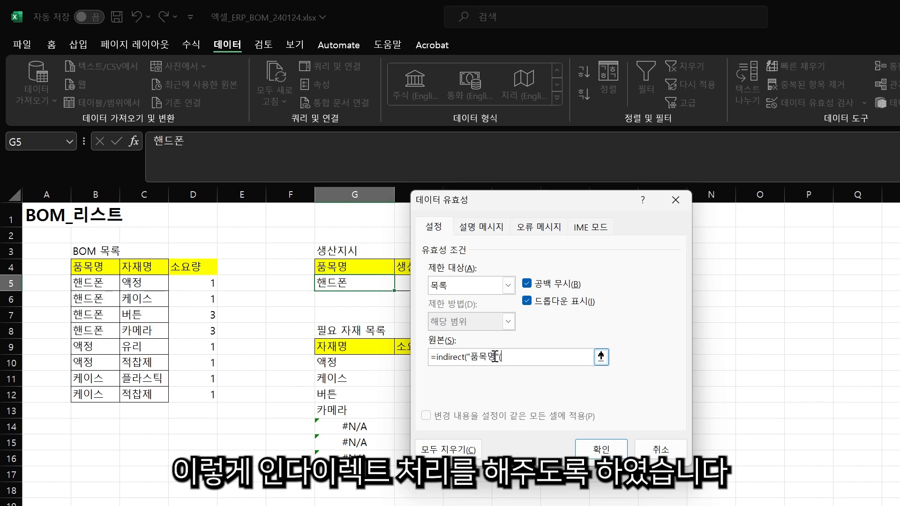
pyautogui.press('Return')
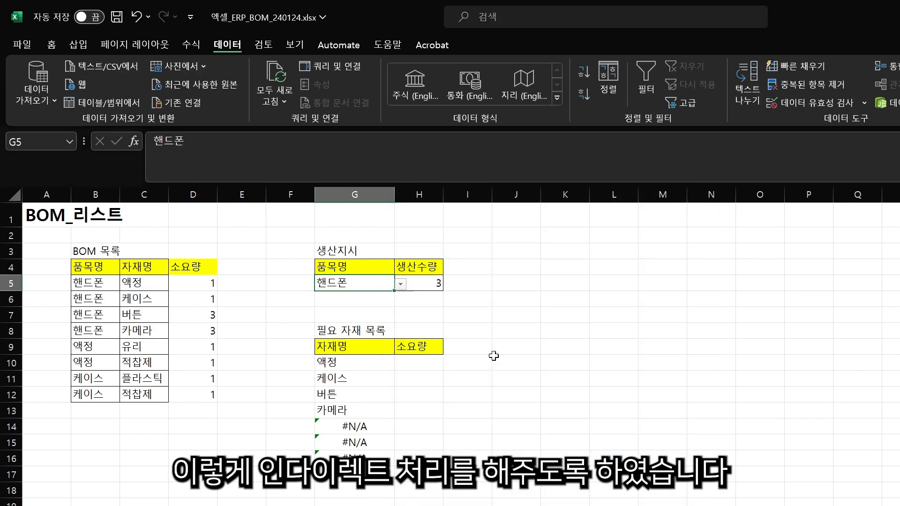
# - Test the G5 dropdown by choosing 액정, 버튼 and 카메라, and set it back to 핸드폰
pyautogui.click(401, 285)
pyautogui.click(327, 314)
pyautogui.click(401, 281)
pyautogui.click(389, 283)
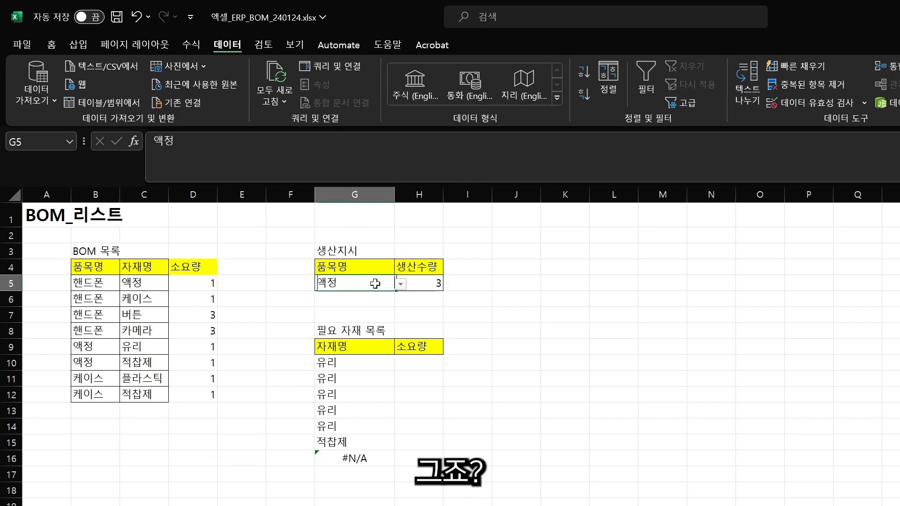
pyautogui.click(401, 285)
pyautogui.click(370, 351)
pyautogui.click(401, 285)
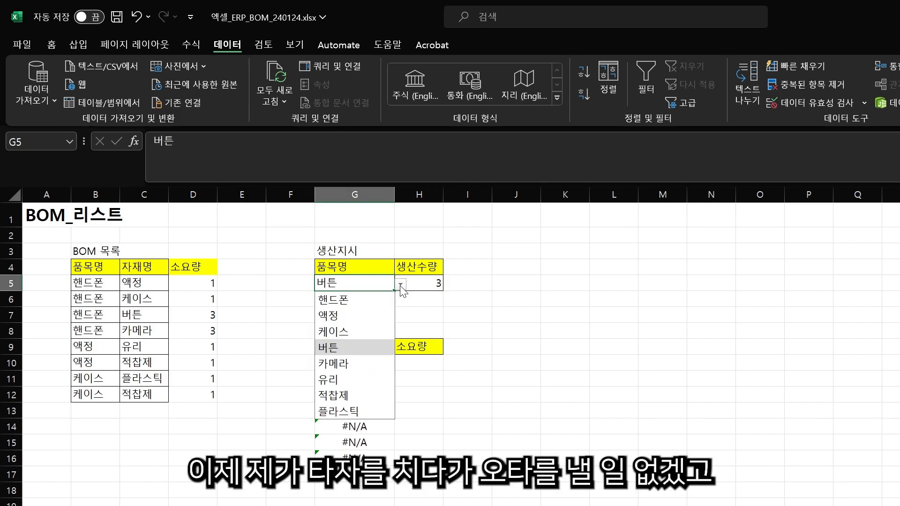
pyautogui.click(359, 364)
pyautogui.click(401, 285)
pyautogui.click(356, 299)
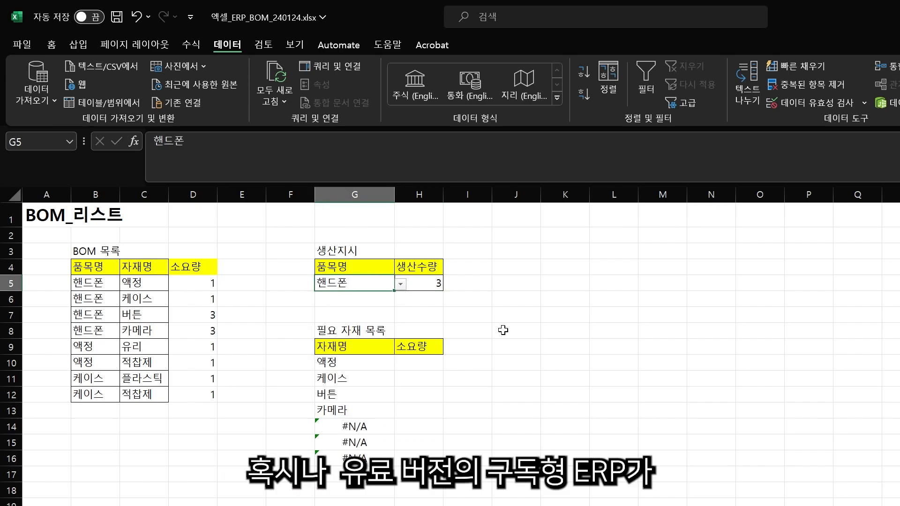
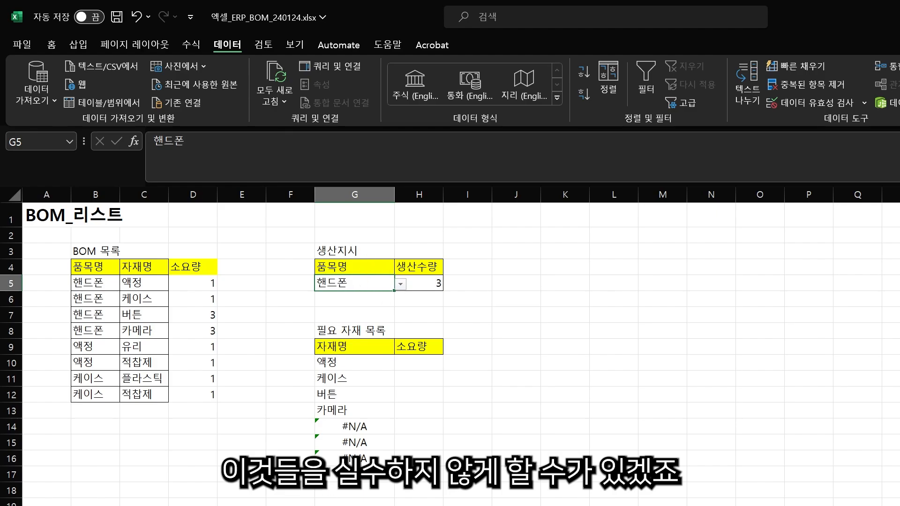
# - Add 가공유 as a new item in B12 of the 품목_리스트 sheet and check for it in the BOM_리스트 B5 dropdown
pyautogui.hotkey('ctrl', 'pageup')
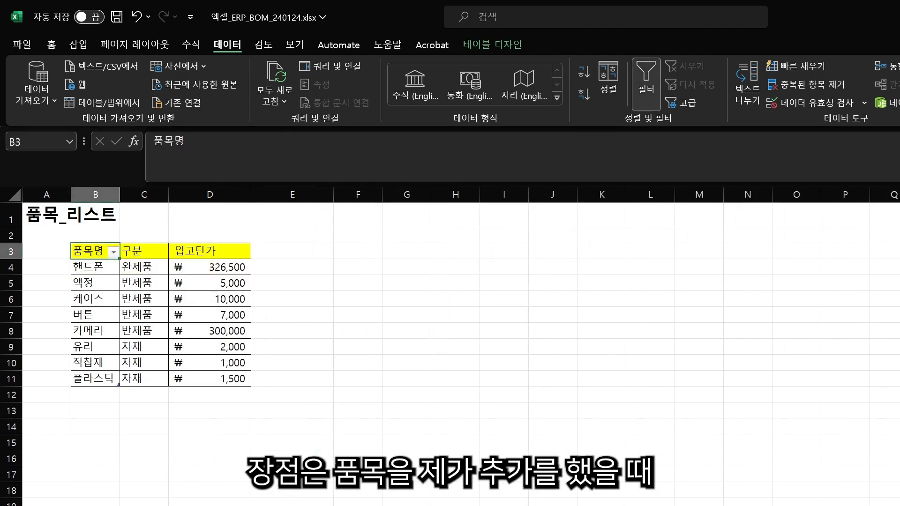
pyautogui.click(108, 390)
pyautogui.write('가공ㅈ')
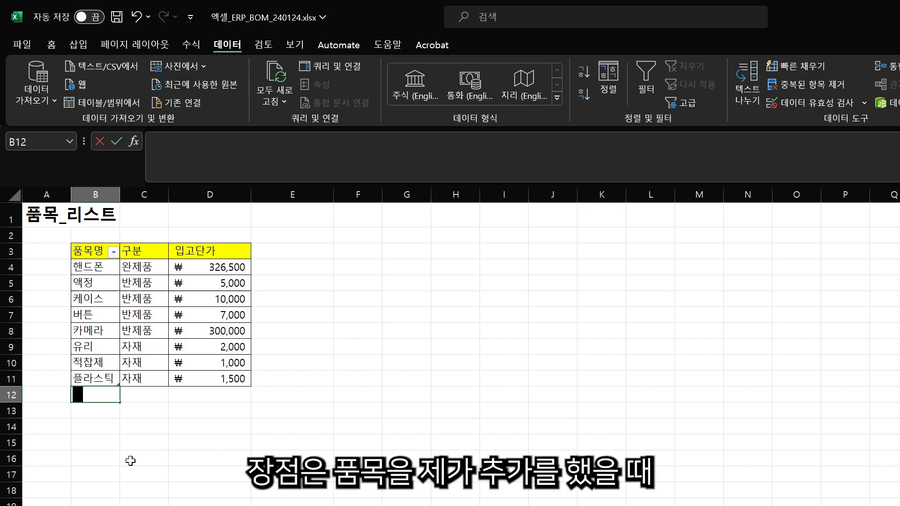
pyautogui.write('유')
pyautogui.press('Return')
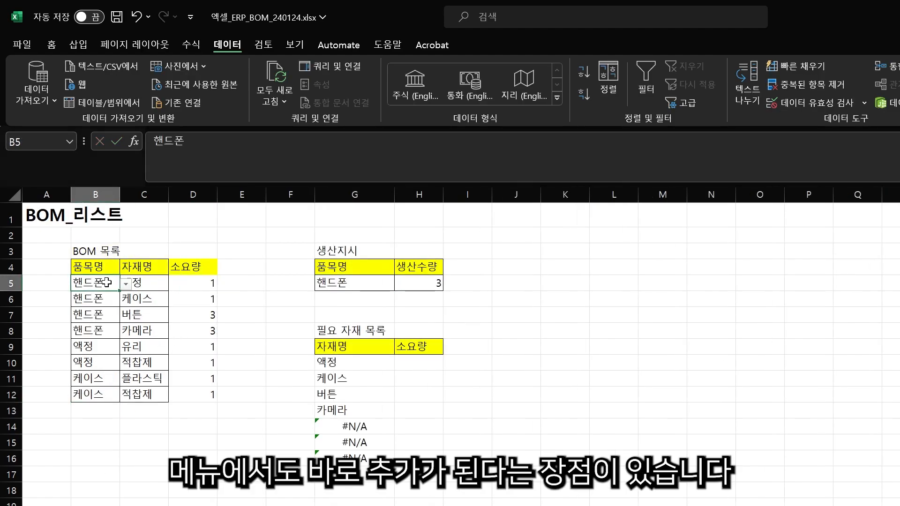
pyautogui.click(126, 284)
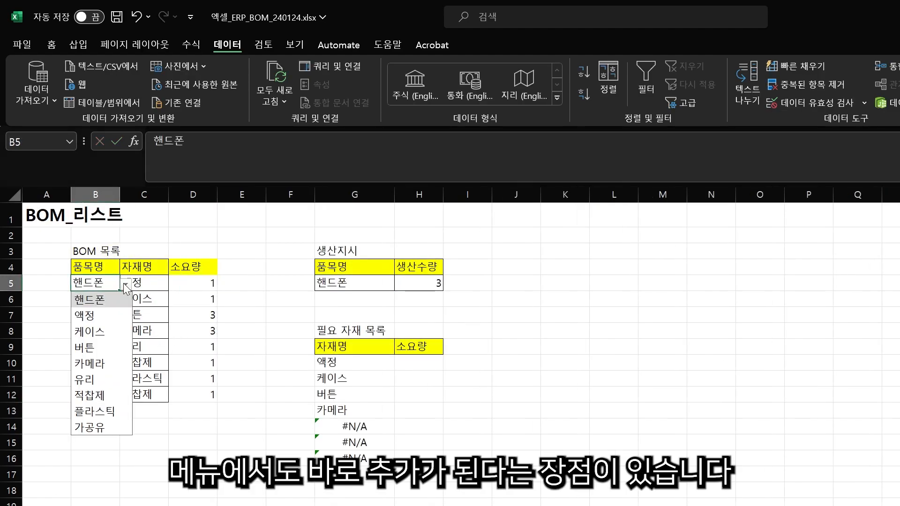
pyautogui.click(98, 442)
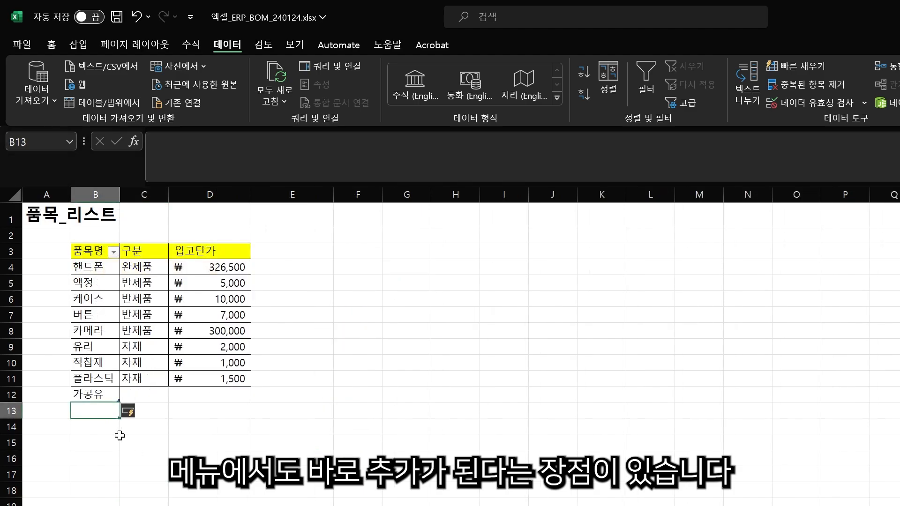
# - Remove the test item 가공유 from B12 of the 품목_리스트 sheet and return to the BOM_리스트 sheet
pyautogui.click(102, 393)
pyautogui.press('Delete')
pyautogui.click(110, 505)
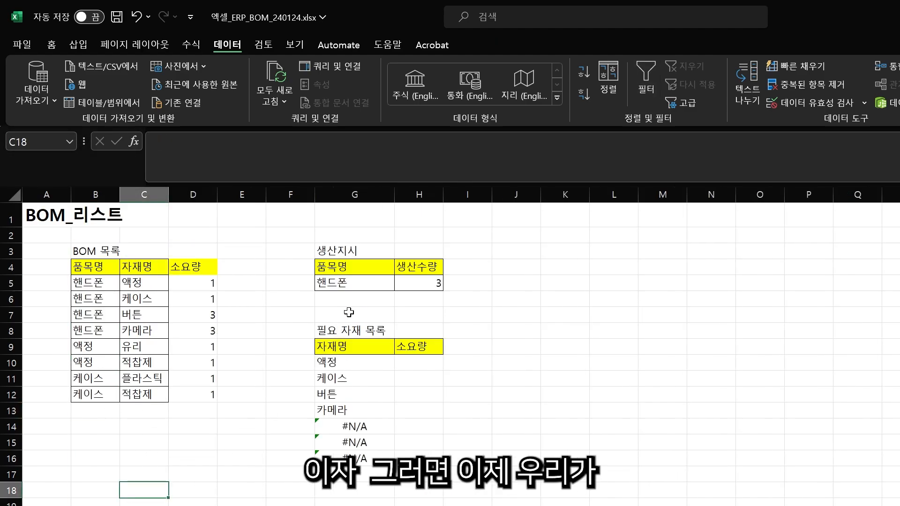
# - Clear the contents of G10:I17 beneath the 필요 자재 목록 headers
pyautogui.moveTo(347, 362); pyautogui.dragTo(467, 476)
pyautogui.press('Delete')
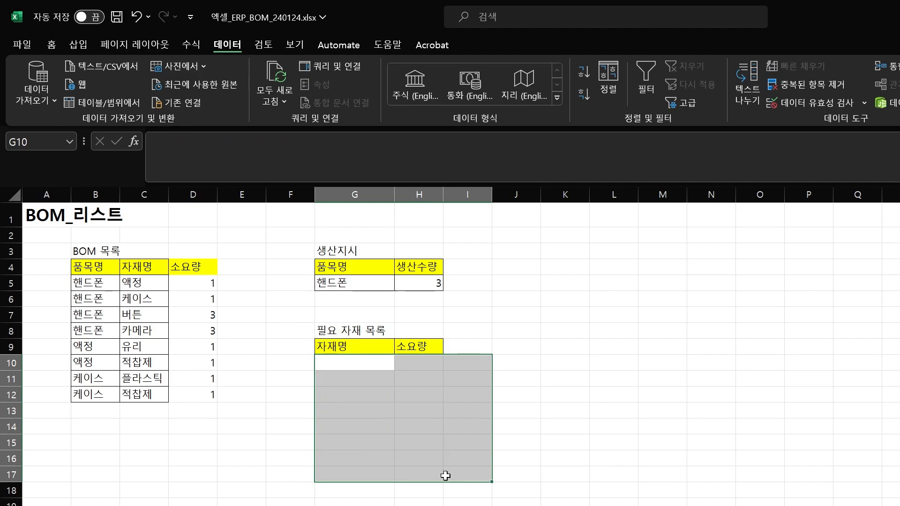
pyautogui.click(352, 286)
pyautogui.click(381, 265)
pyautogui.click(422, 269)
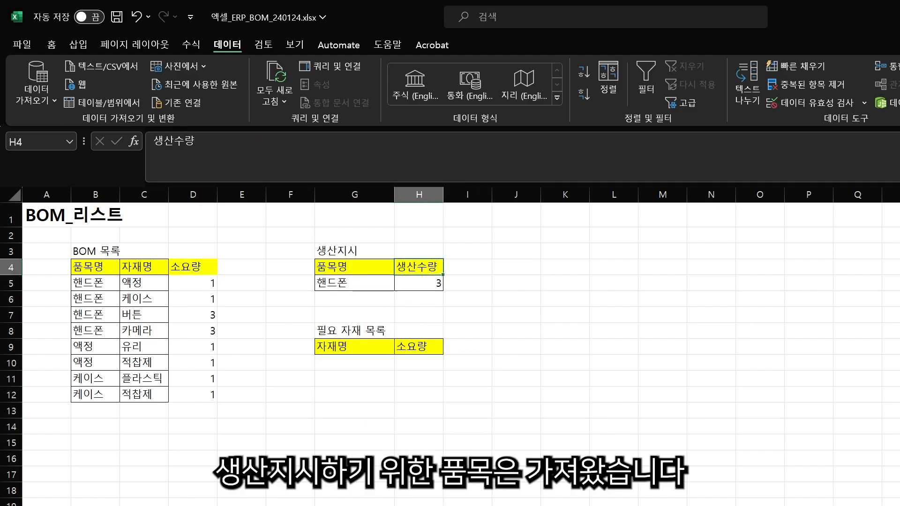
pyautogui.click(516, 505)
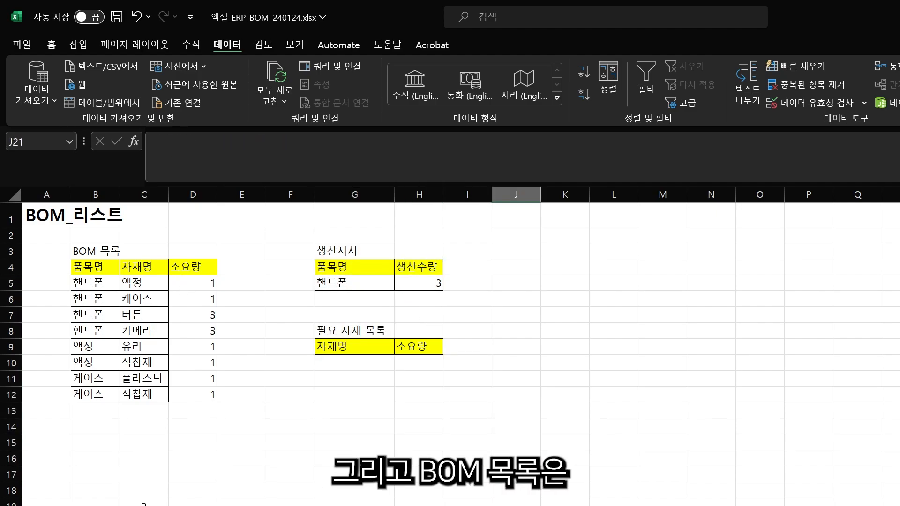
# - Apply borders to every cell of the BOM 목록 table, B4:D12
pyautogui.moveTo(193, 395); pyautogui.dragTo(96, 268)
pyautogui.click(51, 45)
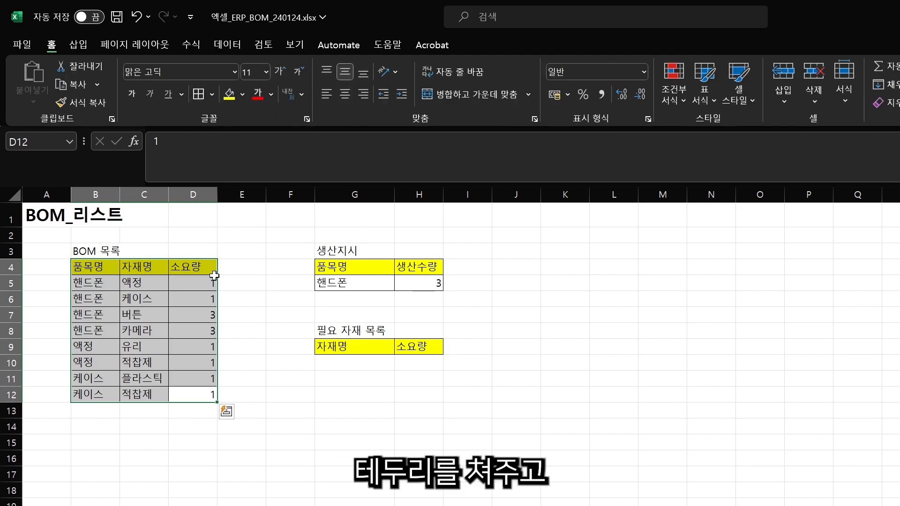
pyautogui.click(241, 379)
pyautogui.click(341, 281)
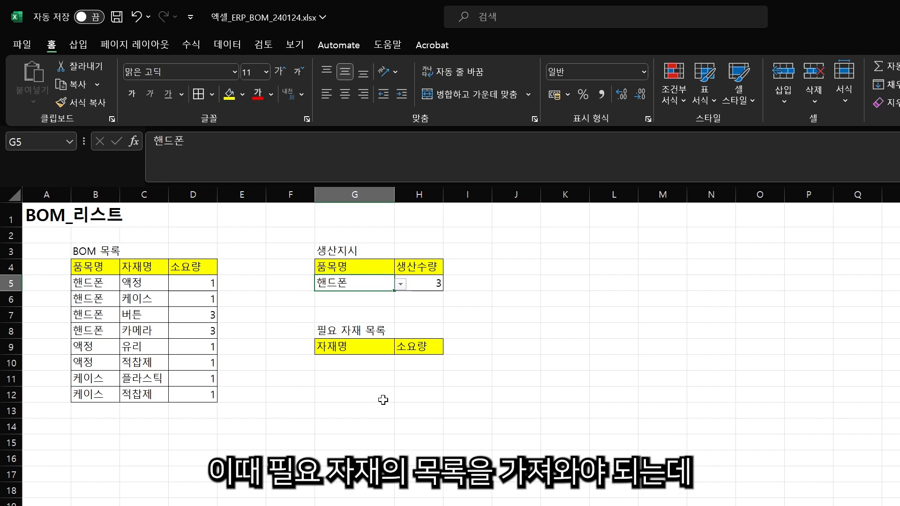
# - Enter =FILTER(B5:C12,B5:B12=G5) in G10 to list the materials of the 생산지시 item, and dismiss the spill notice
pyautogui.click(381, 365)
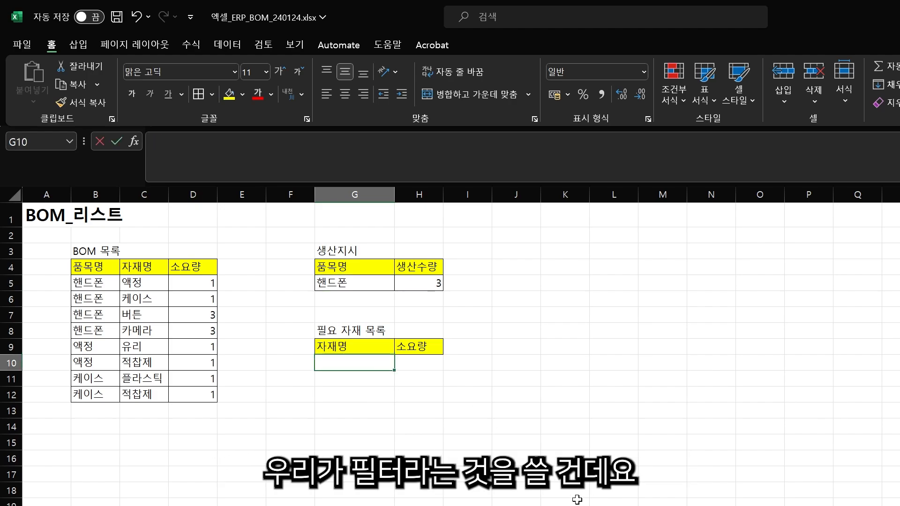
pyautogui.write('=FIL')
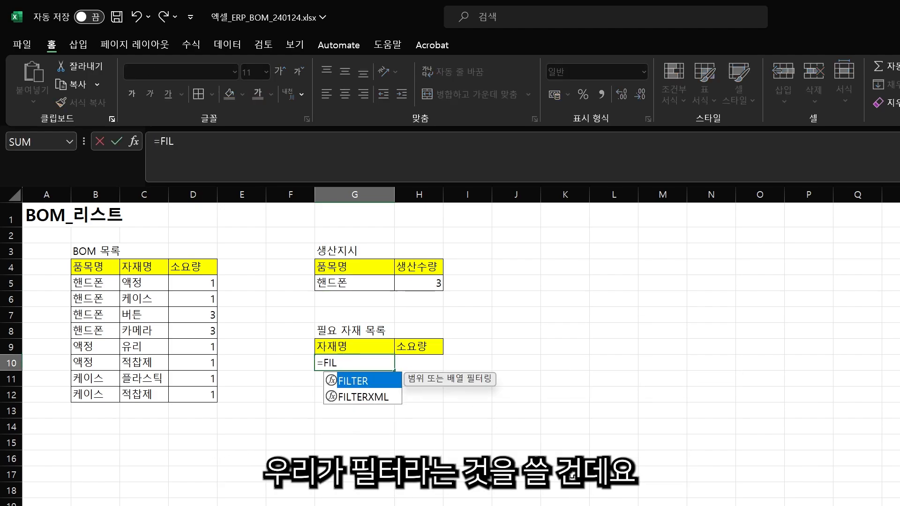
pyautogui.press('Tab')
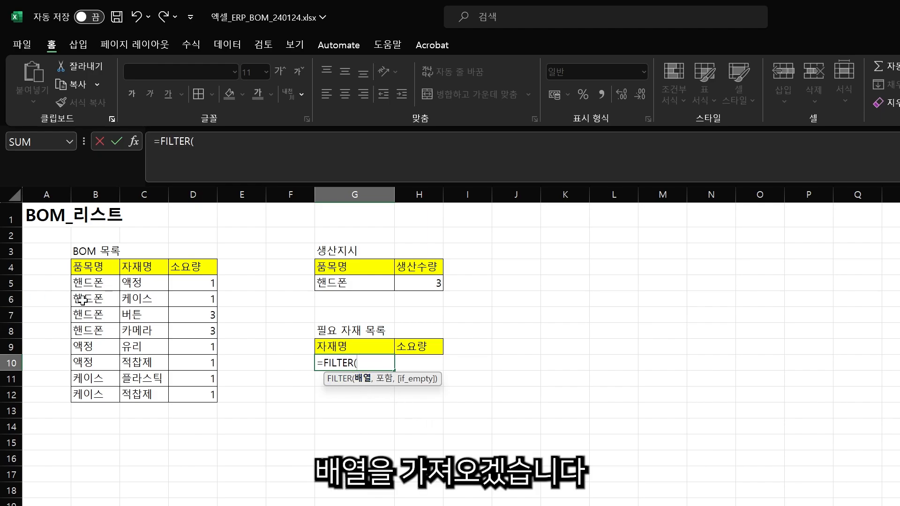
pyautogui.moveTo(93, 282); pyautogui.dragTo(159, 396)
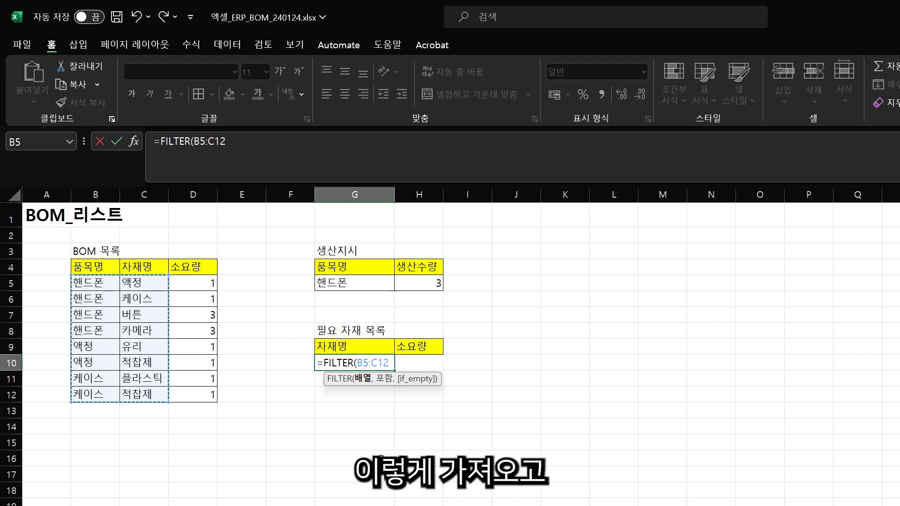
pyautogui.moveTo(93, 282); pyautogui.dragTo(167, 393)
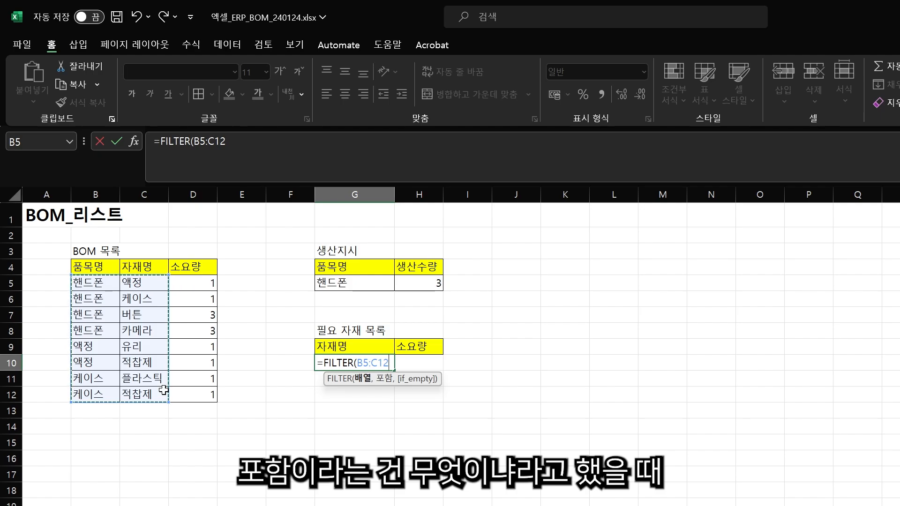
pyautogui.write(',')
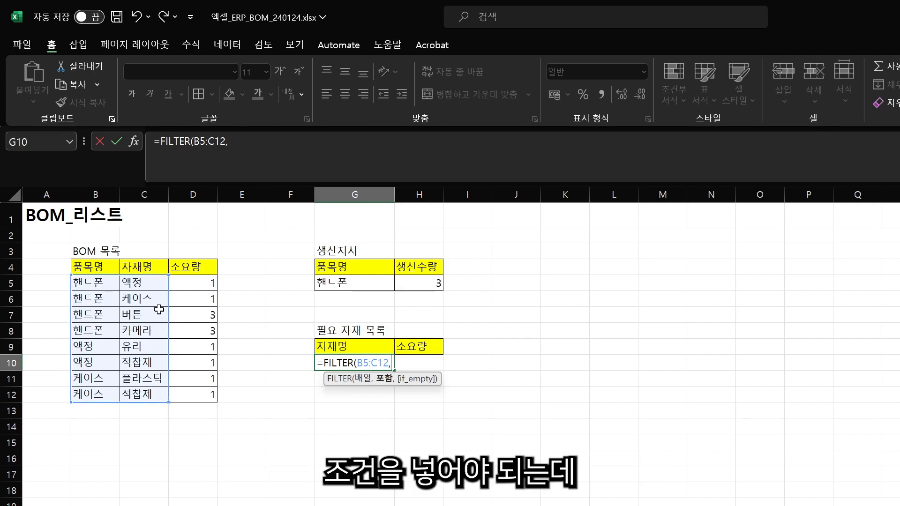
pyautogui.moveTo(99, 282); pyautogui.dragTo(96, 395)
pyautogui.click(283, 141)
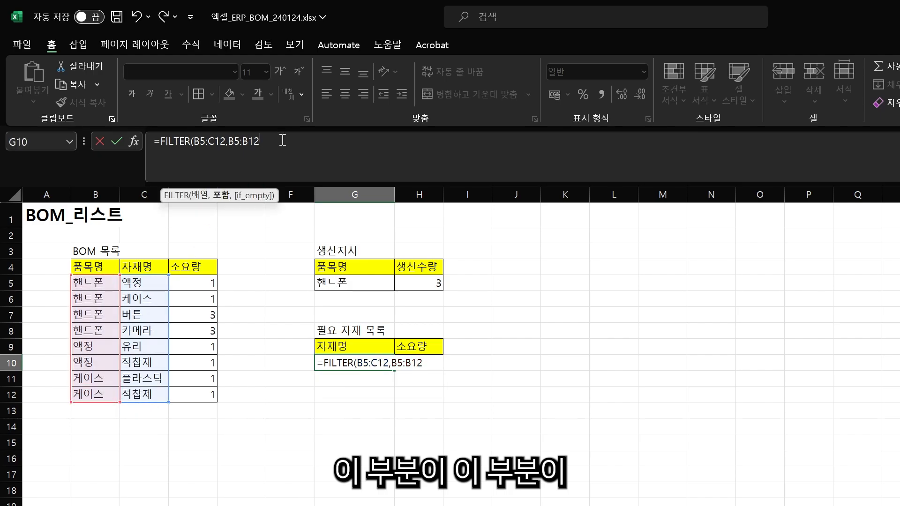
pyautogui.write('=')
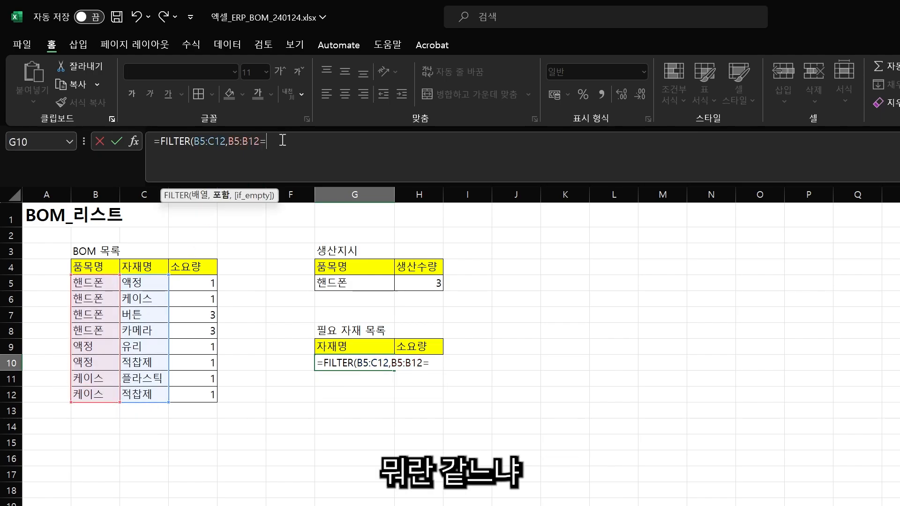
pyautogui.click(380, 288)
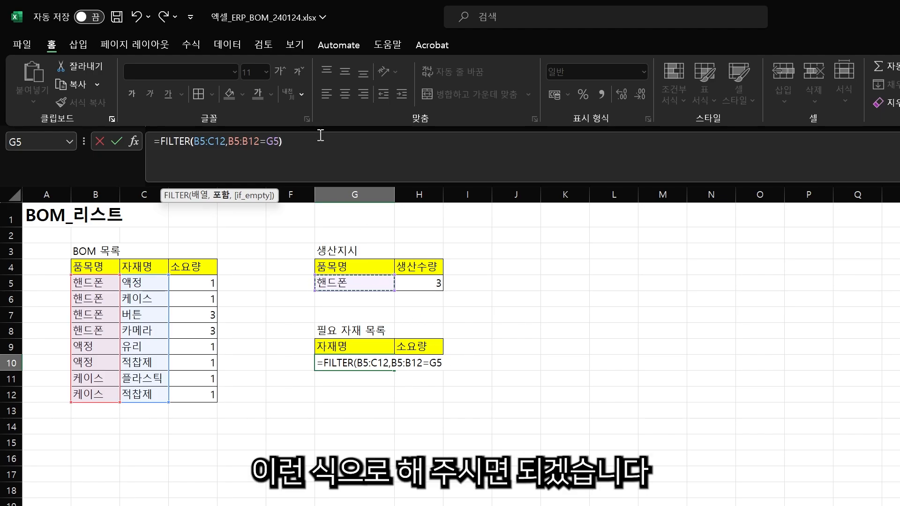
pyautogui.write(')')
pyautogui.press('Return')
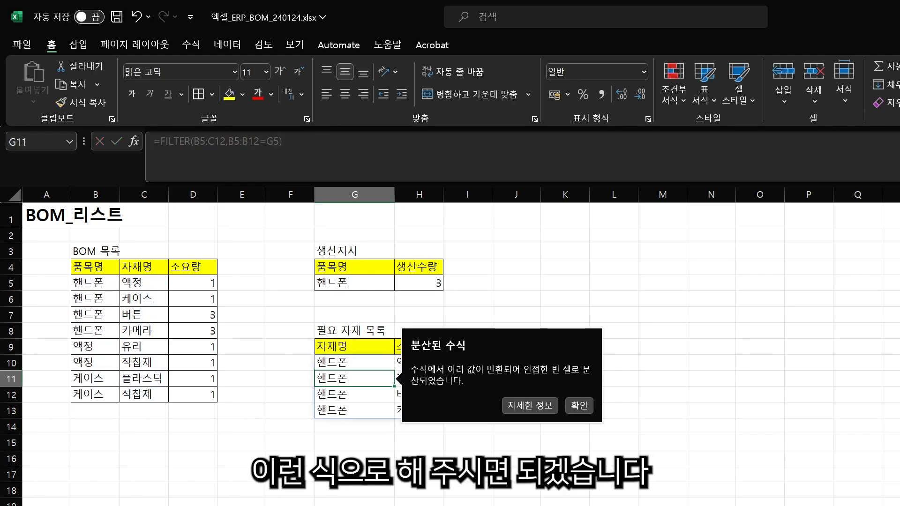
pyautogui.click(580, 406)
# - Insert a cell at G9 that shifts the 필요 자재 목록 headers right, and fill it with a yellow 품목명 header
pyautogui.press('Up')
pyautogui.press('Up')
pyautogui.hotkey('ctrl', 'shift', '+')
pyautogui.write('vna')
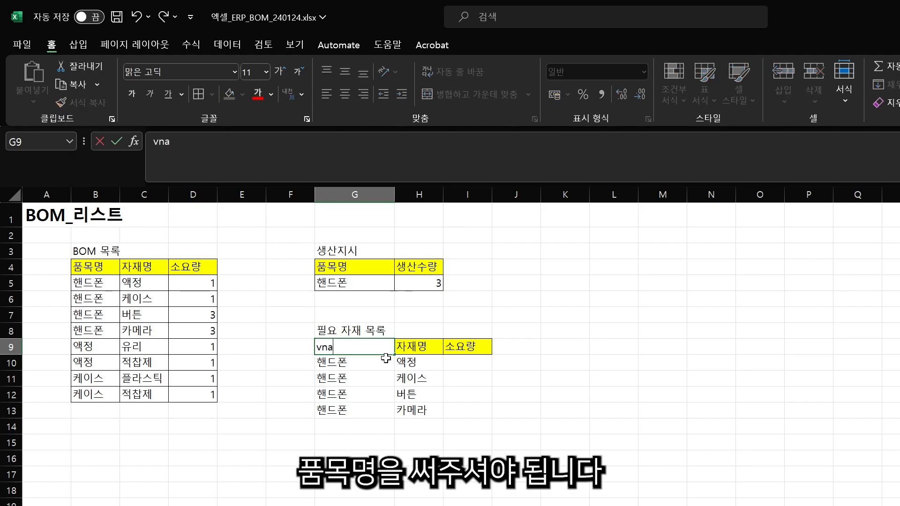
pyautogui.write('품목명')
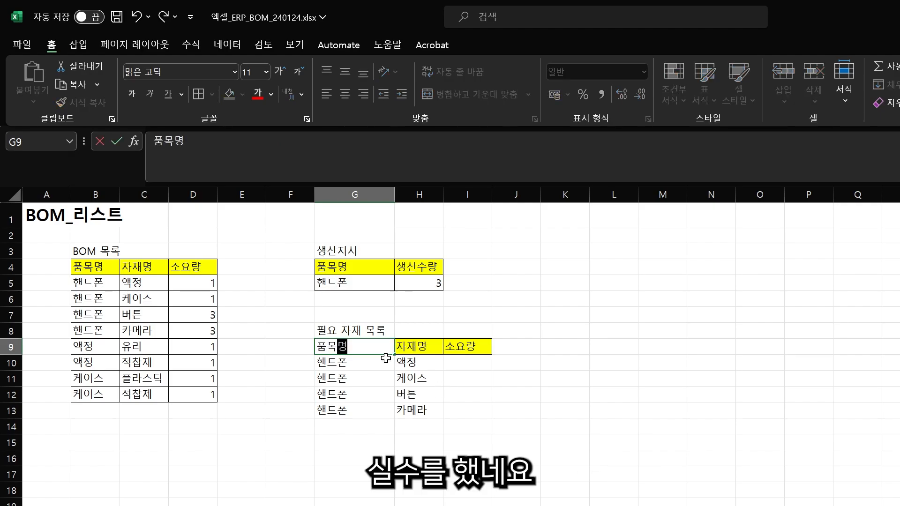
pyautogui.press('Tab')
pyautogui.click(351, 349)
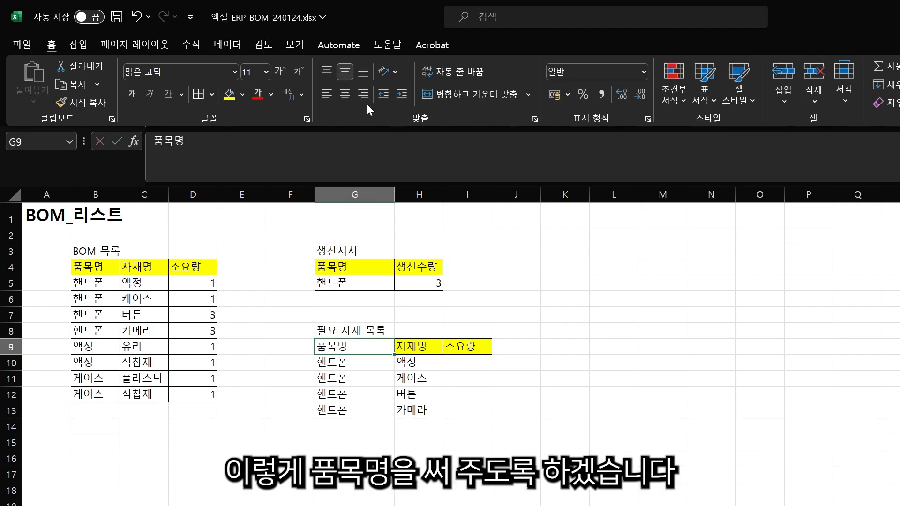
pyautogui.click(229, 93)
pyautogui.click(516, 411)
# - Apply borders to all cells of the 필요 자재 목록 table, G9:I13
pyautogui.moveTo(370, 352); pyautogui.dragTo(487, 490)
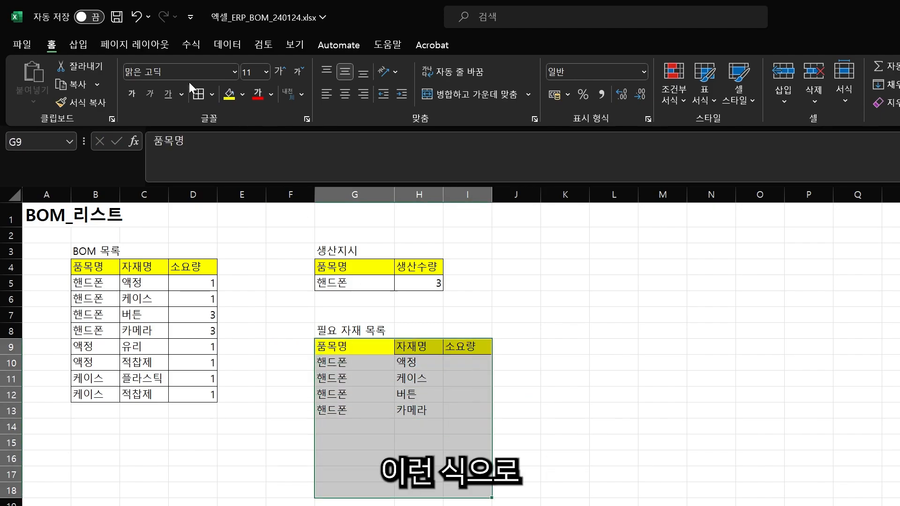
pyautogui.moveTo(455, 406); pyautogui.dragTo(338, 349)
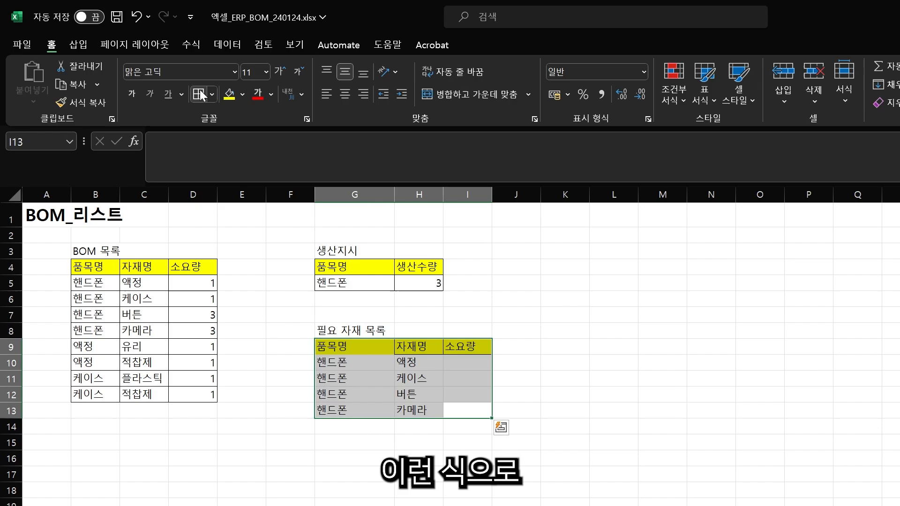
pyautogui.click(198, 94)
# - Test the FILTER list by choosing 액정 and 케이스 as the 생산지시 품목명 in G5, and set it back to 핸드폰
pyautogui.click(375, 284)
pyautogui.click(401, 284)
pyautogui.click(347, 315)
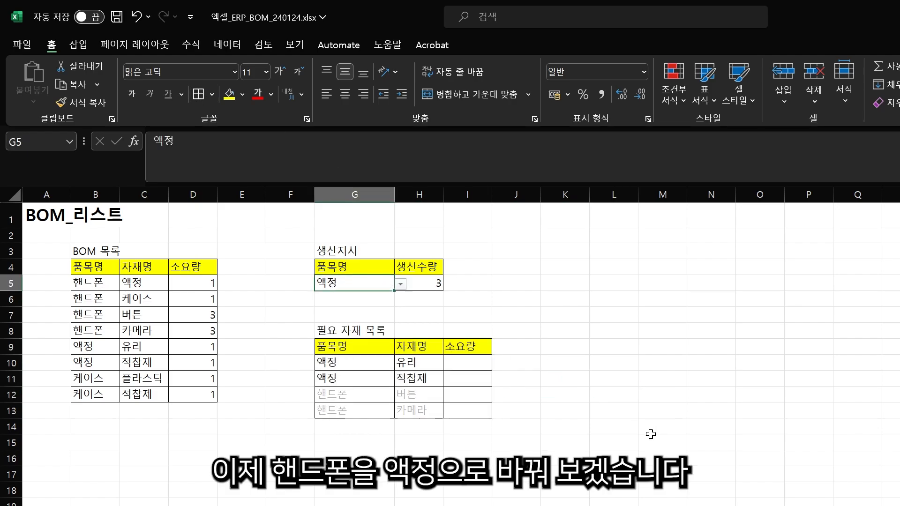
pyautogui.click(361, 361)
pyautogui.click(516, 331)
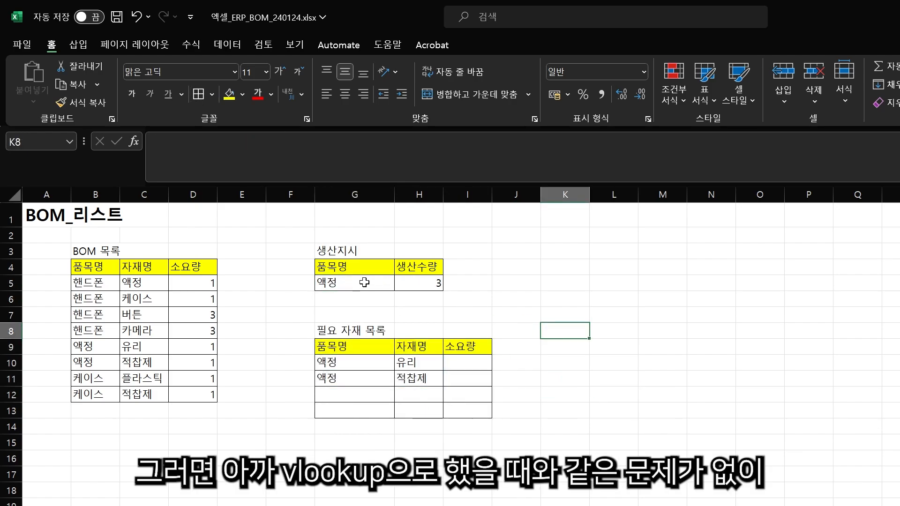
pyautogui.click(385, 282)
pyautogui.click(401, 284)
pyautogui.click(366, 331)
pyautogui.click(516, 329)
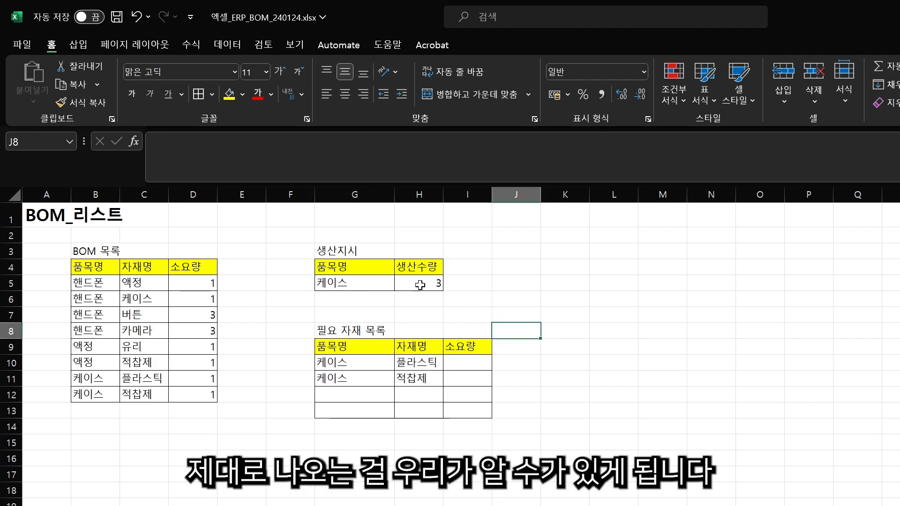
pyautogui.click(387, 283)
pyautogui.click(401, 284)
pyautogui.click(362, 300)
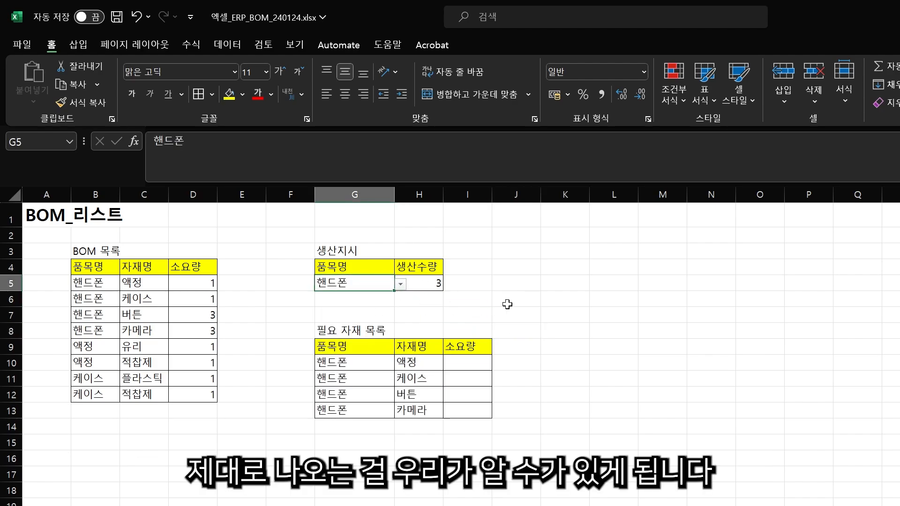
pyautogui.click(509, 300)
pyautogui.click(379, 285)
pyautogui.click(408, 283)
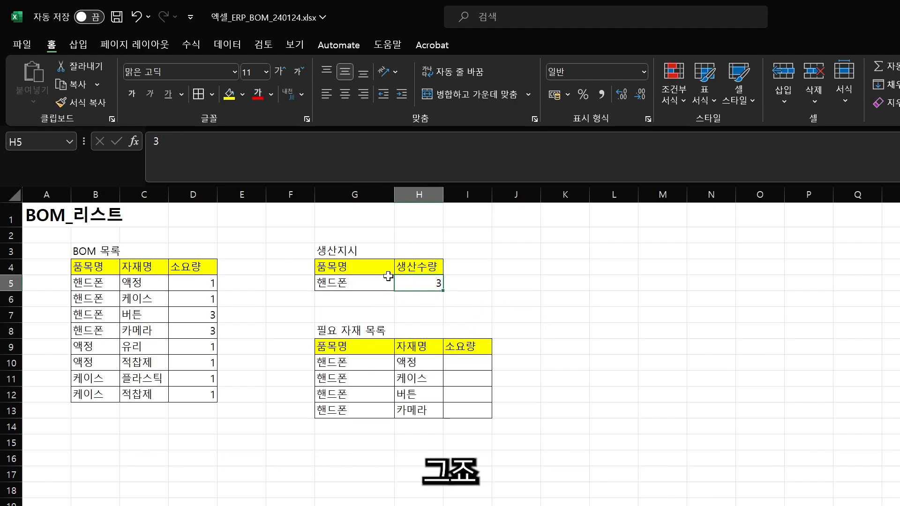
# - Test the FILTER list with 적찹제, an item without BOM materials, in G5 and restore 핸드폰
pyautogui.click(389, 283)
pyautogui.click(401, 284)
pyautogui.click(361, 396)
pyautogui.click(513, 363)
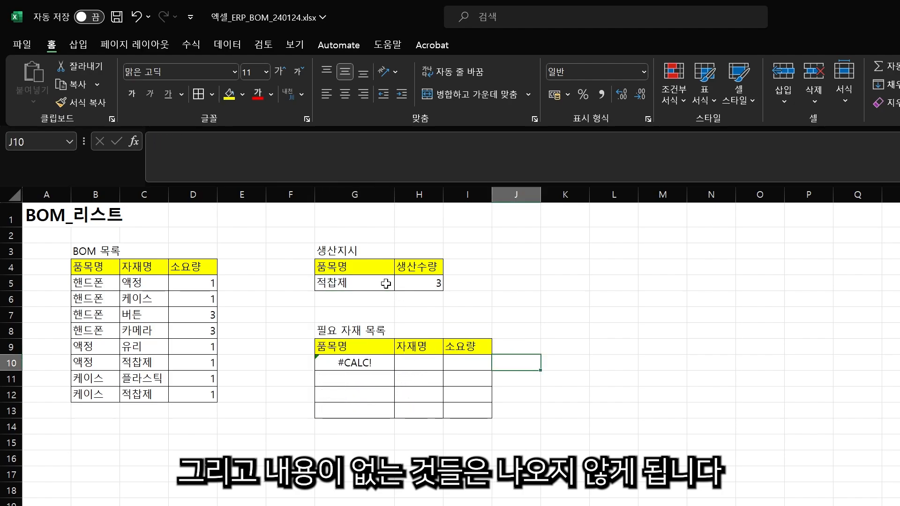
pyautogui.click(384, 284)
pyautogui.click(401, 284)
pyautogui.click(361, 300)
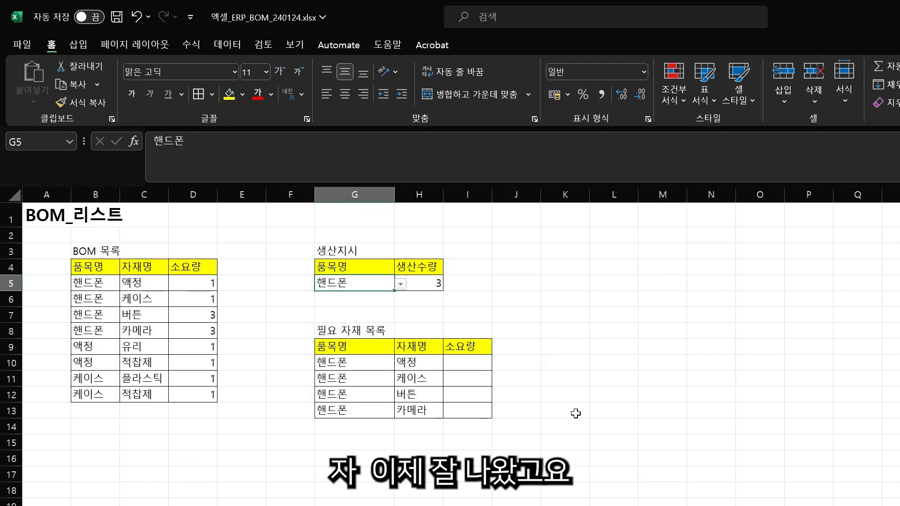
pyautogui.click(415, 365)
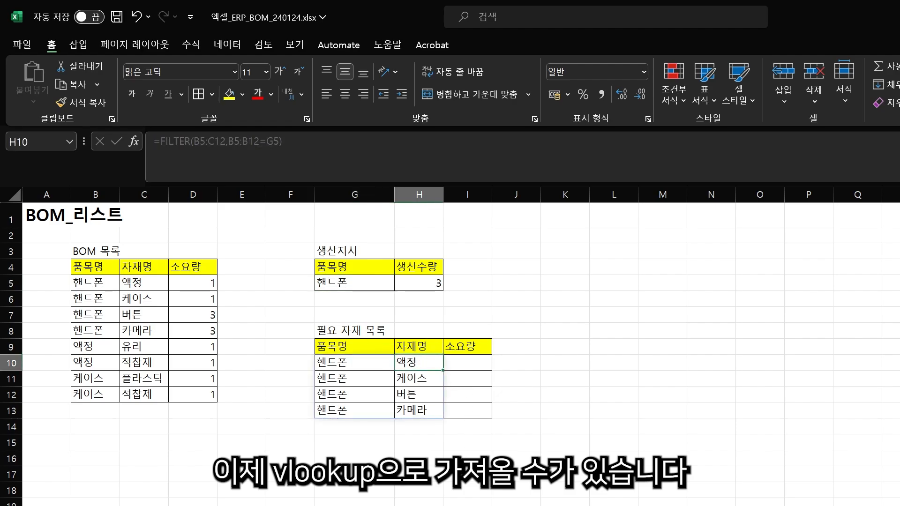
# - Extend the array in G10's FILTER formula to B5:D12 so the 소요량 column is returned too
pyautogui.click(372, 364)
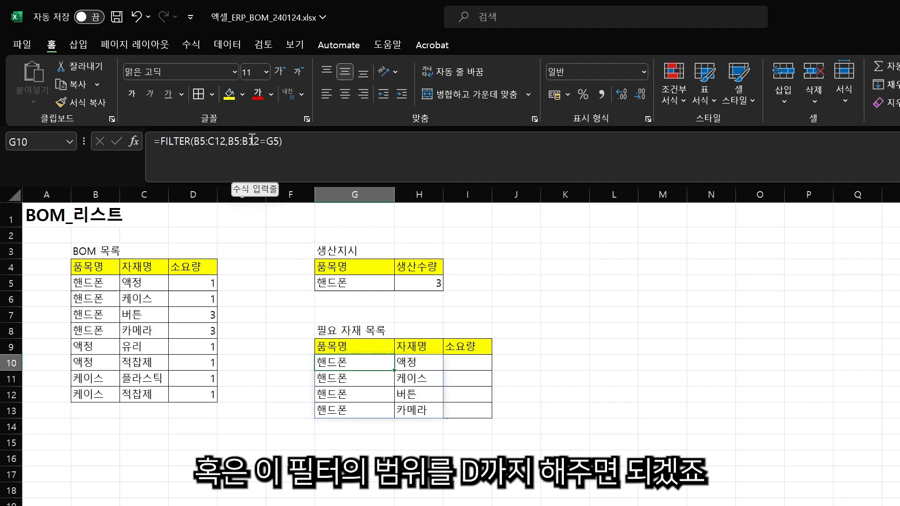
pyautogui.click(215, 142)
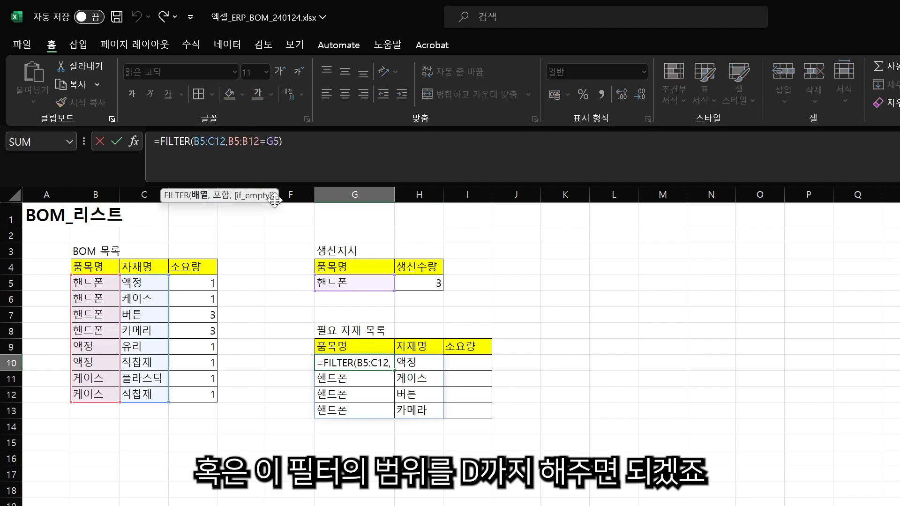
pyautogui.press('BackSpace')
pyautogui.write('D')
pyautogui.press('Return')
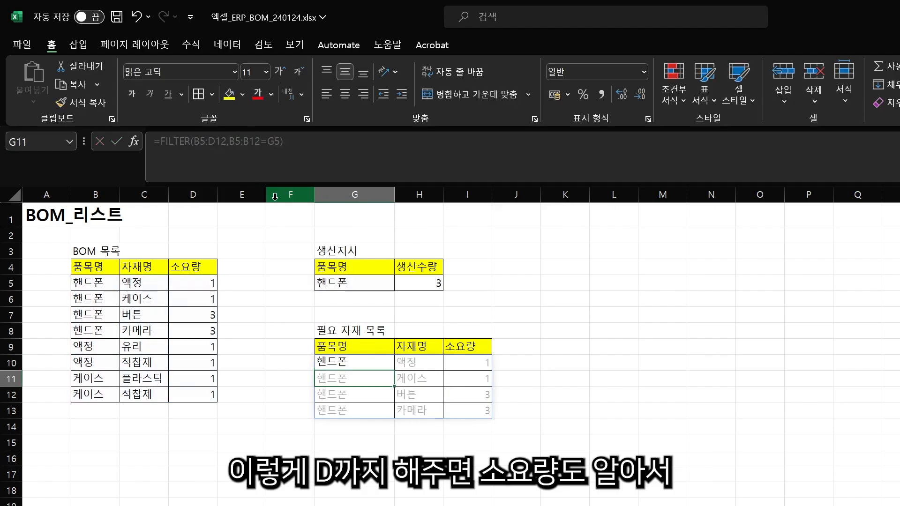
# - Test the extended FILTER list by choosing 액정 in G5, restore 핸드폰, and inspect the 소요량 cells and the G10 formula
pyautogui.click(389, 284)
pyautogui.click(399, 284)
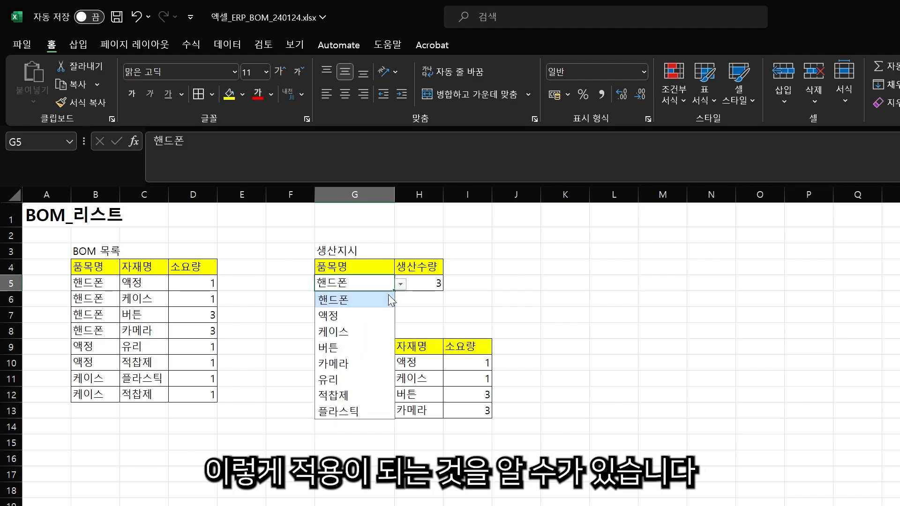
pyautogui.click(356, 314)
pyautogui.click(400, 283)
pyautogui.click(347, 298)
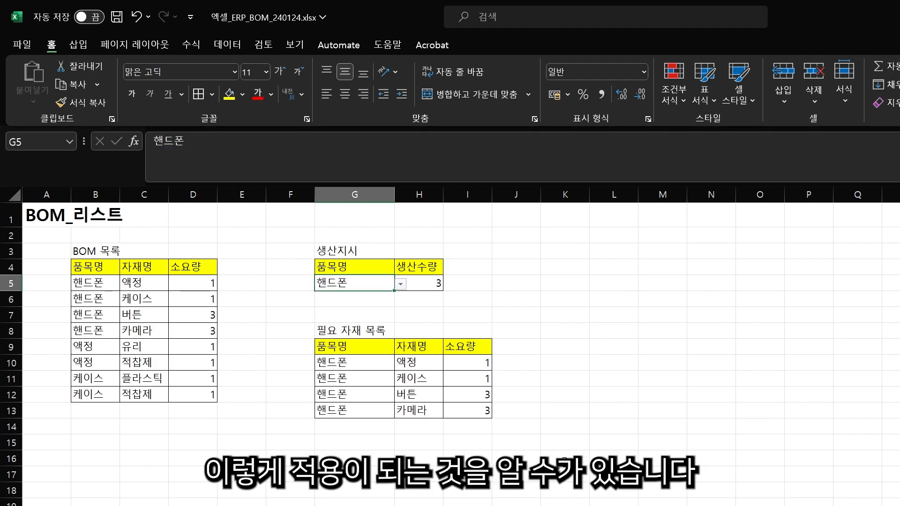
pyautogui.click(467, 375)
pyautogui.click(355, 365)
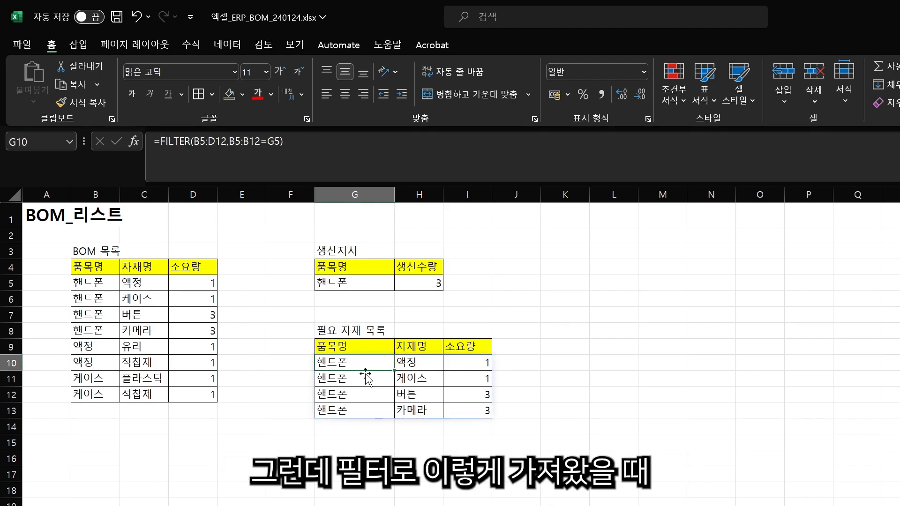
pyautogui.click(468, 474)
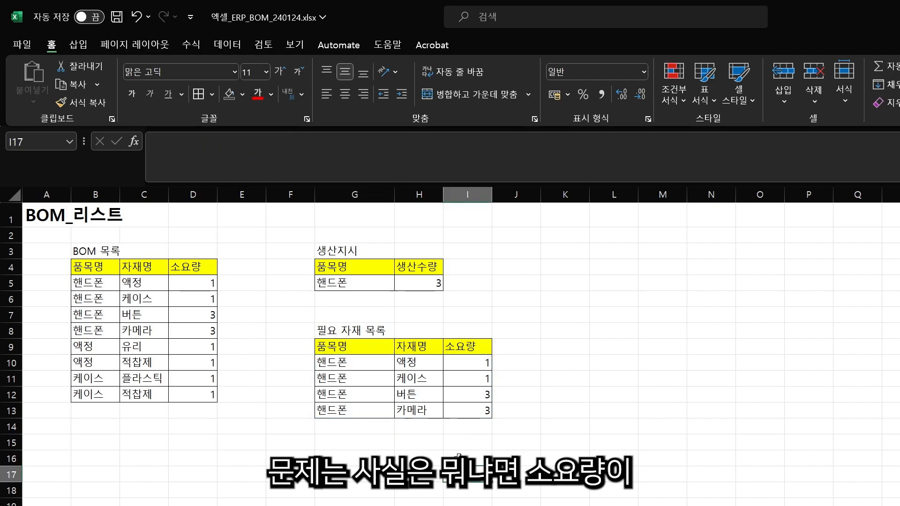
pyautogui.click(471, 367)
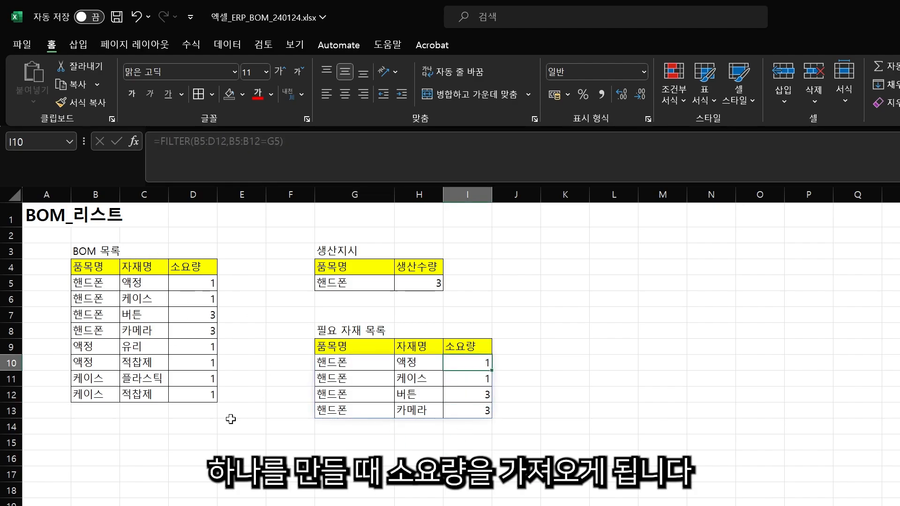
pyautogui.click(340, 374)
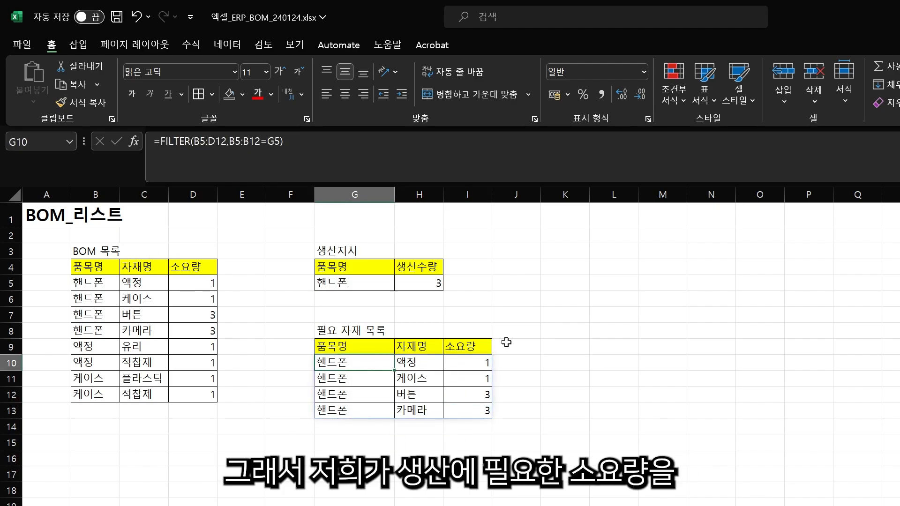
# - Add a 생산소요량 header in J9 beside 소요량 and widen column J
pyautogui.click(506, 346)
pyautogui.write('새')
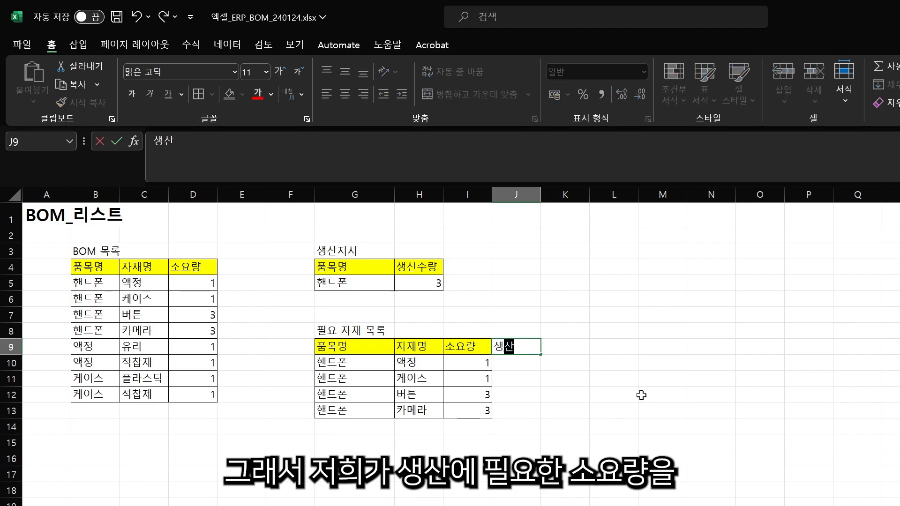
pyautogui.write('ㅇ산소요량')
pyautogui.press('Tab')
pyautogui.moveTo(541, 195); pyautogui.dragTo(589, 194)
# - Calculate the 생산소요량 in J10 as 생산수량 times 소요량 with =$H$5*I10, keeping the H5 reference absolute
pyautogui.click(552, 363)
pyautogui.write('=')
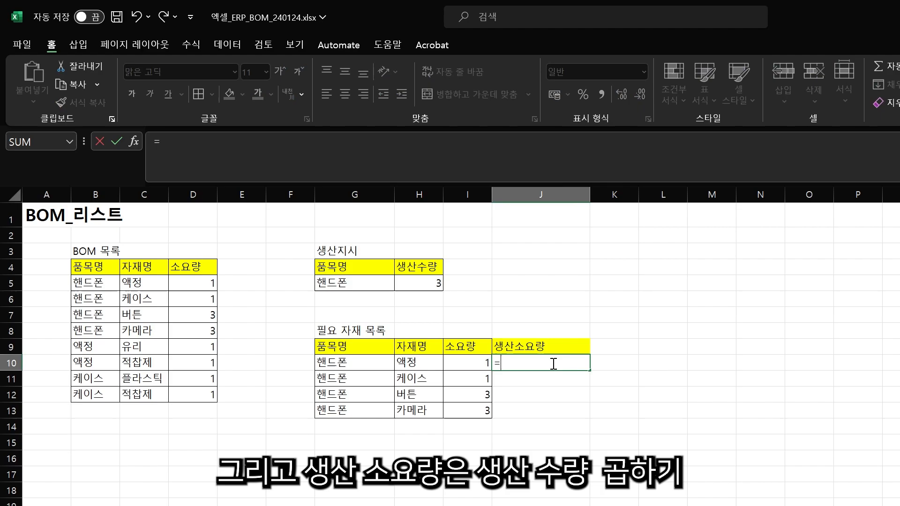
pyautogui.click(427, 280)
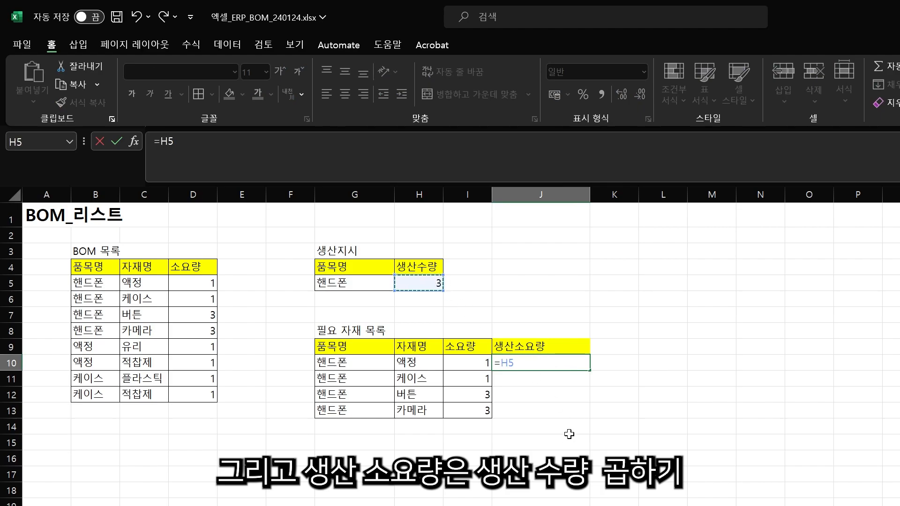
pyautogui.write('*')
pyautogui.click(481, 365)
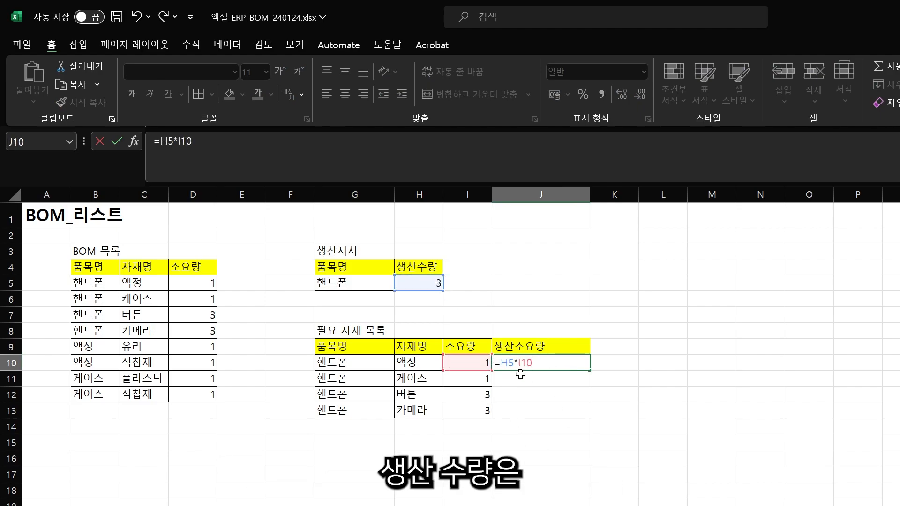
pyautogui.press('F4')
pyautogui.press('Return')
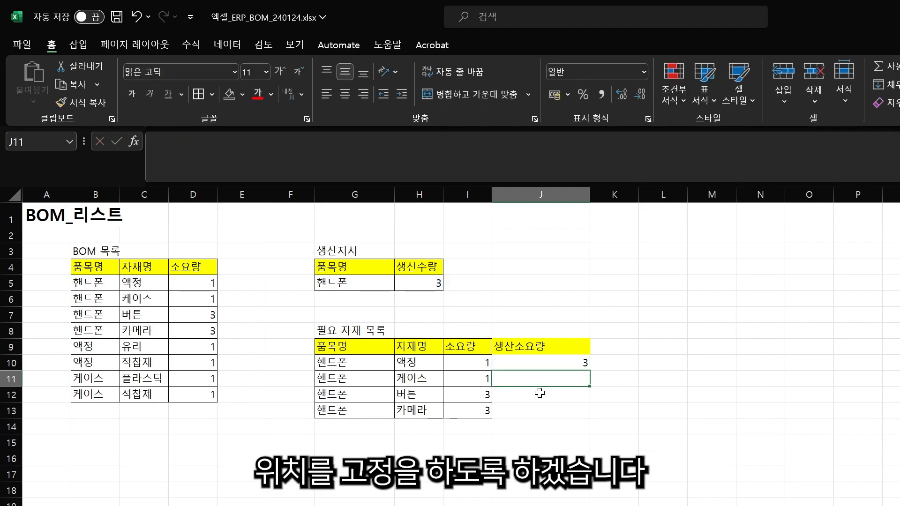
# - Copy the 생산소요량 formula from J10 into J11:J13
pyautogui.press('Up')
pyautogui.hotkey('ctrl', 'c')
pyautogui.moveTo(540, 378); pyautogui.dragTo(540, 411)
pyautogui.hotkey('ctrl', 'v')
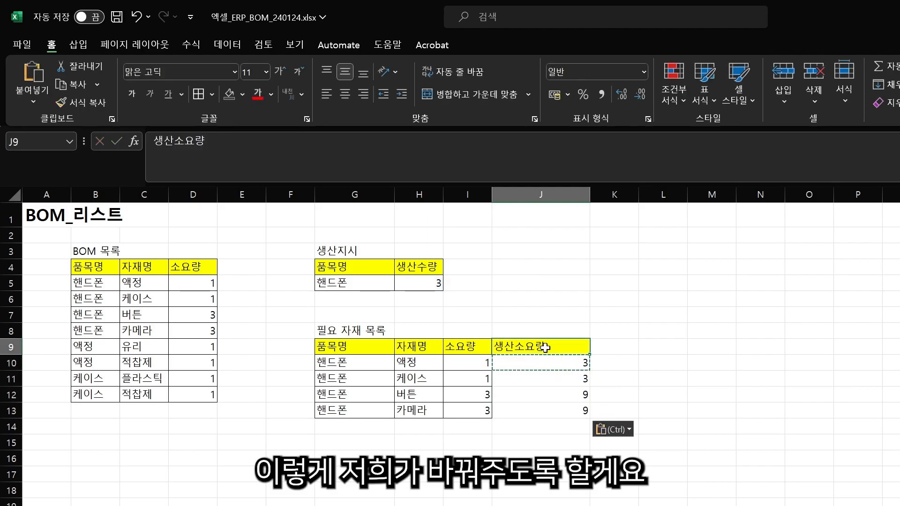
# - Apply borders to all cells of the 생산소요량 column, J9:J13
pyautogui.click(539, 347)
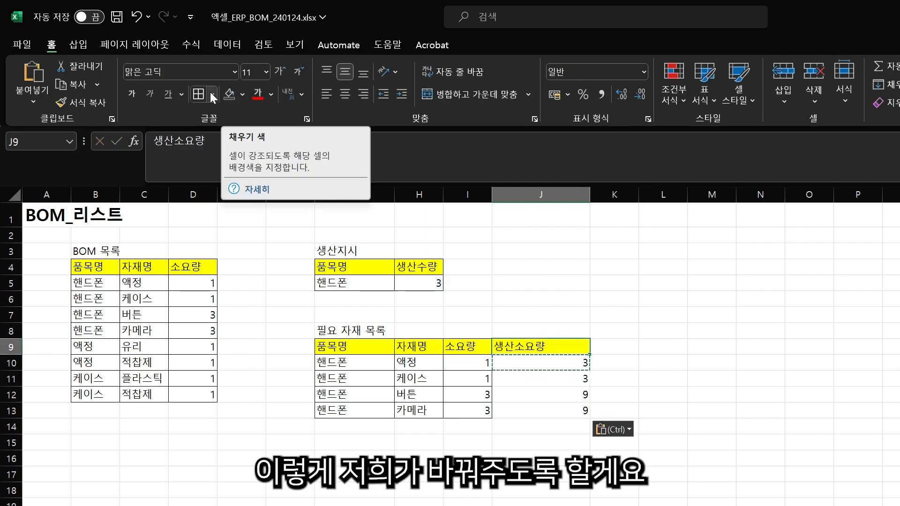
pyautogui.press('Escape')
pyautogui.hotkey('ctrl', 'shift', 'Down')
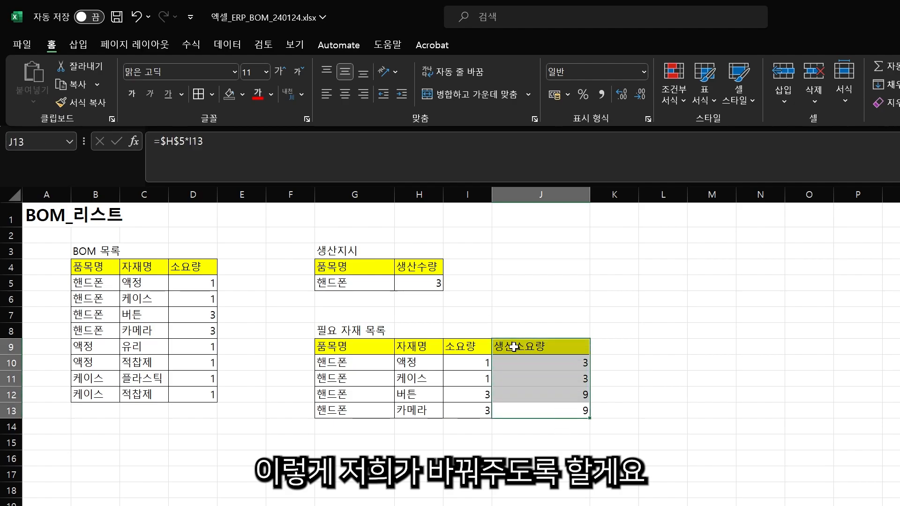
pyautogui.click(195, 97)
# - Test the 생산소요량 calculation by choosing 케이스 and 액정 as the 생산지시 품목명 in G5, and set it back to 핸드폰
pyautogui.click(375, 268)
pyautogui.click(376, 283)
pyautogui.click(401, 284)
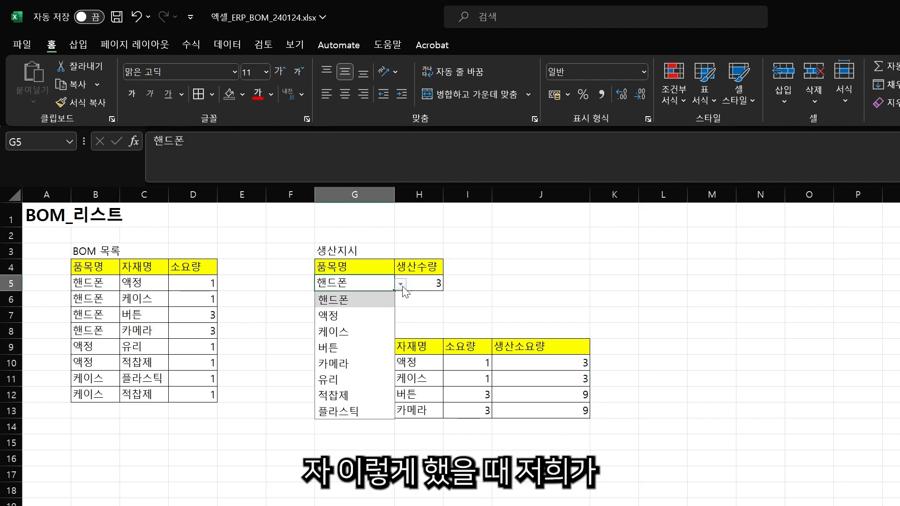
pyautogui.click(345, 323)
pyautogui.click(400, 285)
pyautogui.click(370, 301)
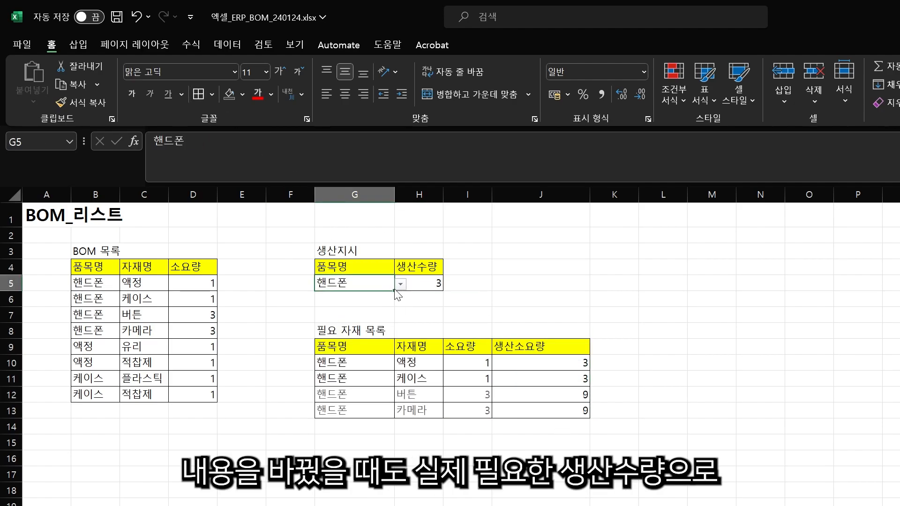
pyautogui.click(401, 285)
pyautogui.click(353, 331)
pyautogui.click(401, 285)
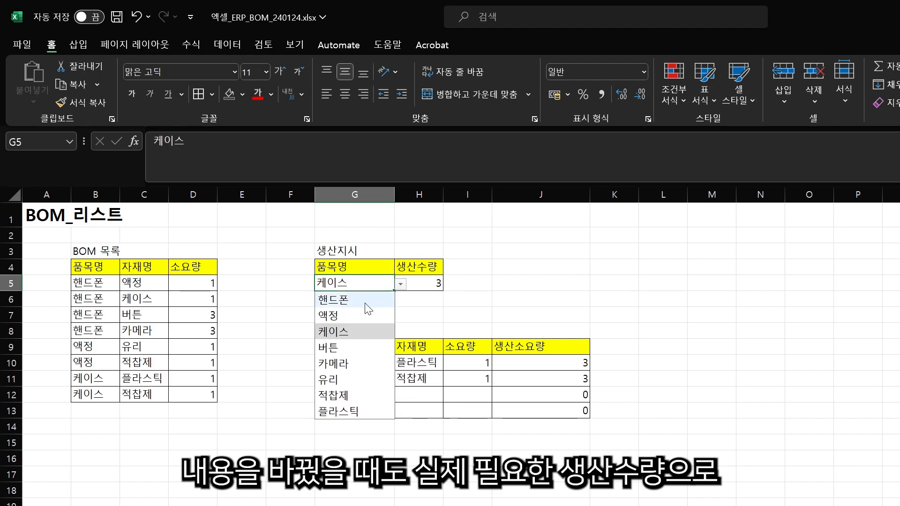
pyautogui.click(354, 319)
pyautogui.click(400, 285)
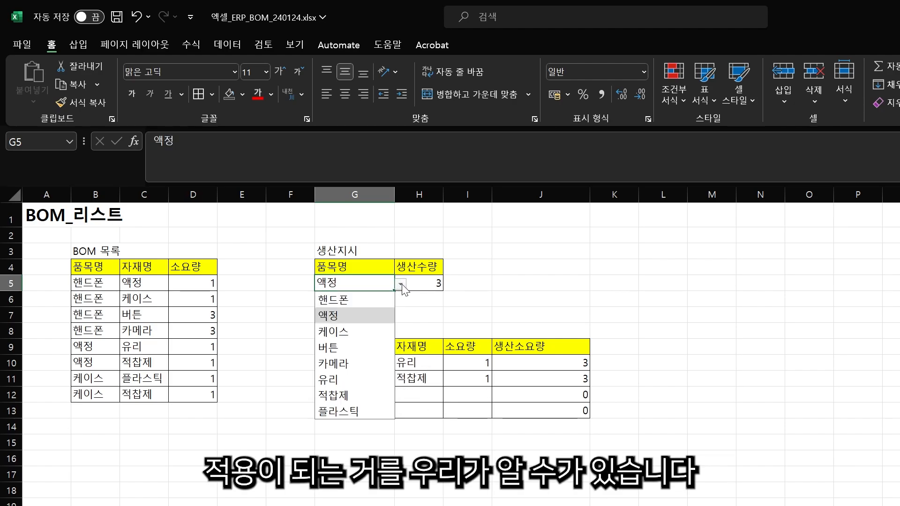
pyautogui.click(374, 301)
pyautogui.click(712, 474)
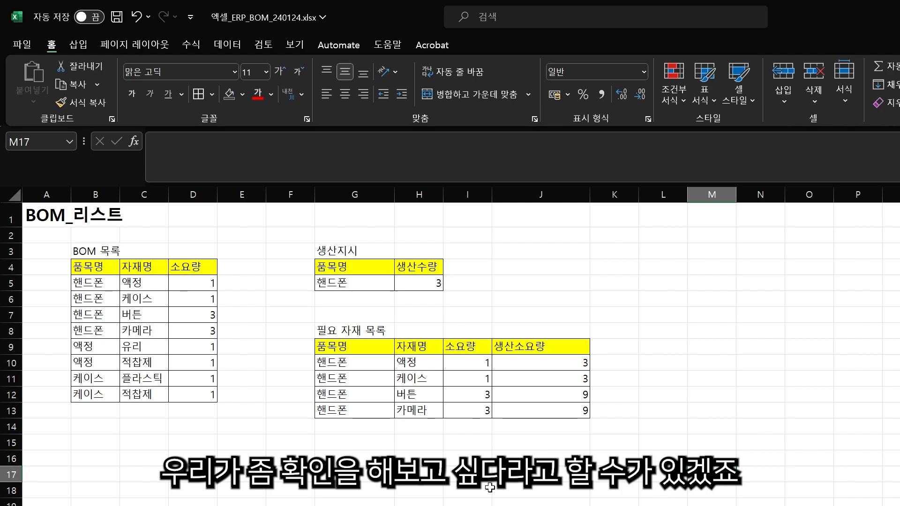
# - Compare the production tables in columns G:J with the 품목 sheet, examining its 구분 and 입고단가 columns
pyautogui.moveTo(355, 195); pyautogui.dragTo(542, 195)
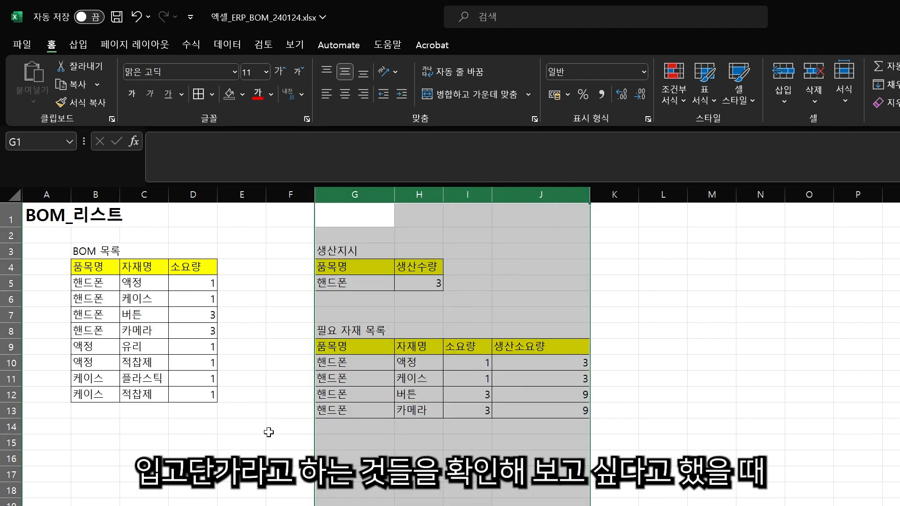
pyautogui.click(290, 427)
pyautogui.click(336, 194)
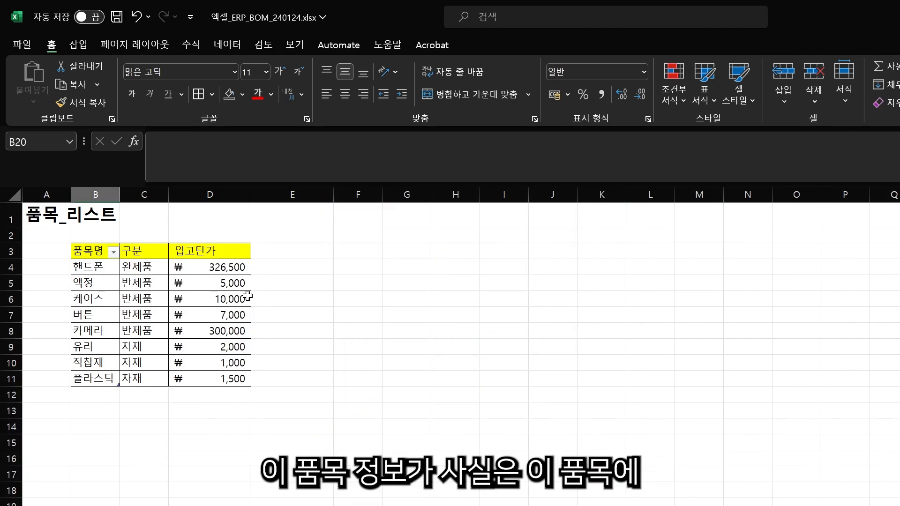
pyautogui.moveTo(210, 251); pyautogui.dragTo(324, 268)
pyautogui.click(210, 250)
pyautogui.moveTo(210, 251); pyautogui.dragTo(127, 370)
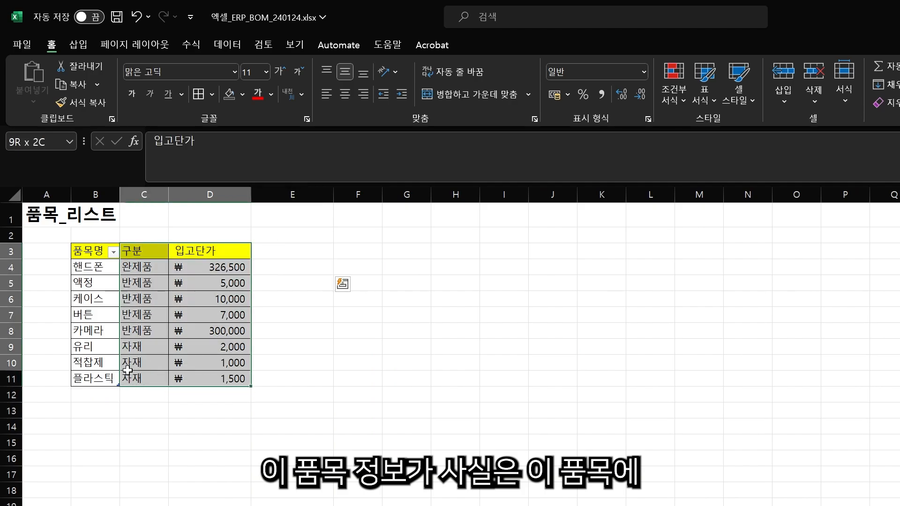
pyautogui.click(164, 445)
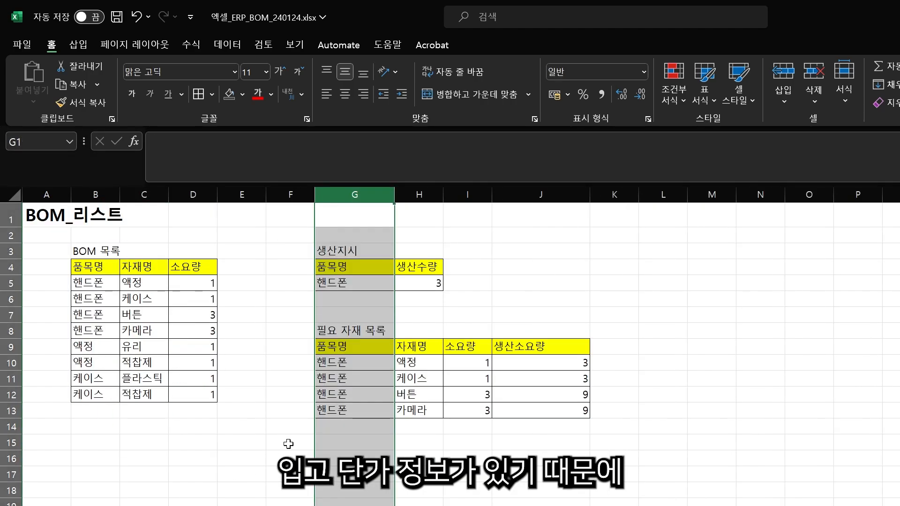
# - Add a 입고단가 header in K9 and look up the material's price in K10 with =VLOOKUP(H10,품목!B4:D11,3,FALSE)
pyautogui.click(541, 473)
pyautogui.click(605, 344)
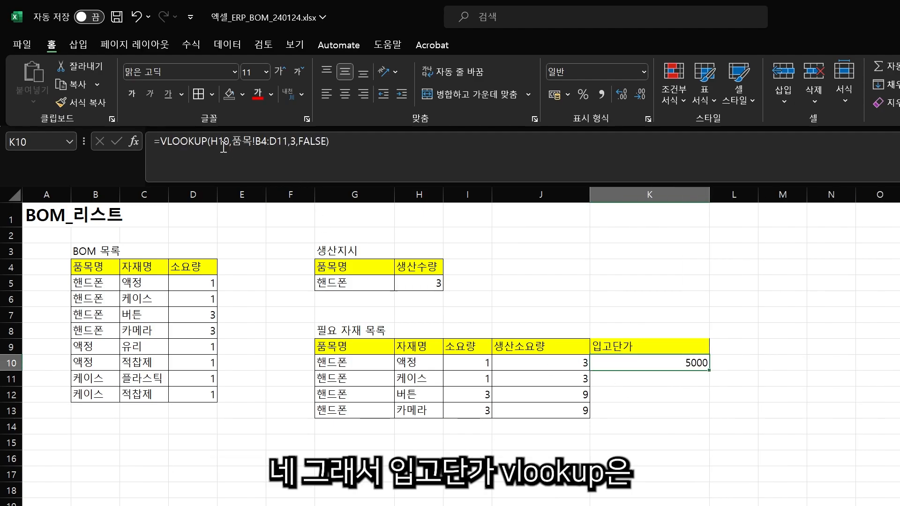
# - Inspect the lookup value H10 and the range 품목!B4:D11 in K10's VLOOKUP formula, leaving the formula as it is
pyautogui.click(224, 145)
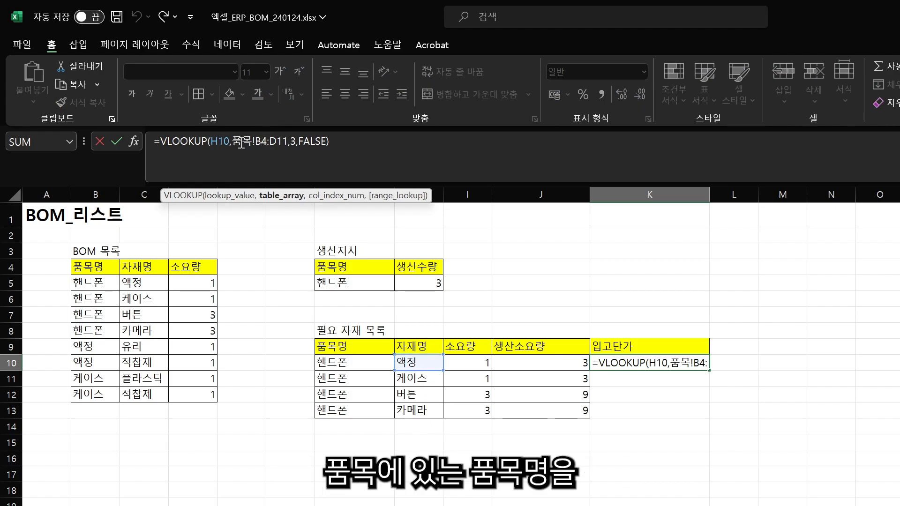
pyautogui.moveTo(232, 141); pyautogui.dragTo(292, 158)
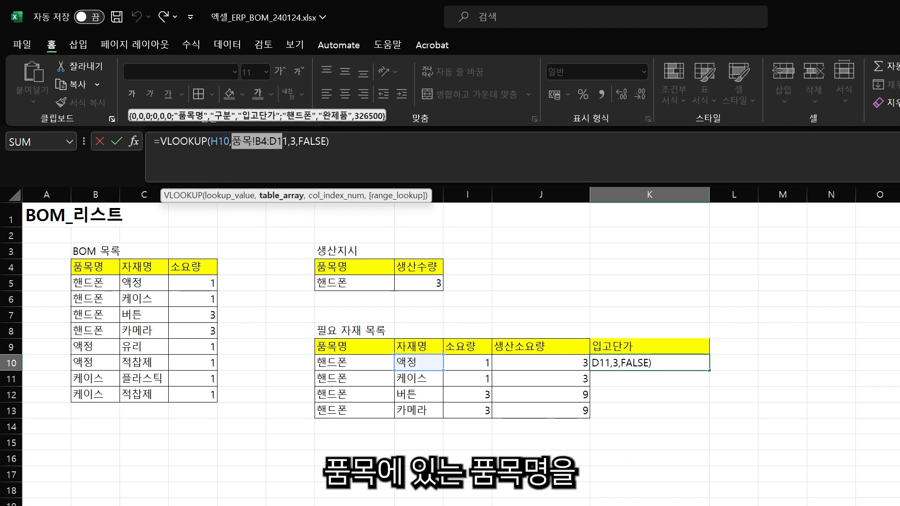
pyautogui.click(94, 505)
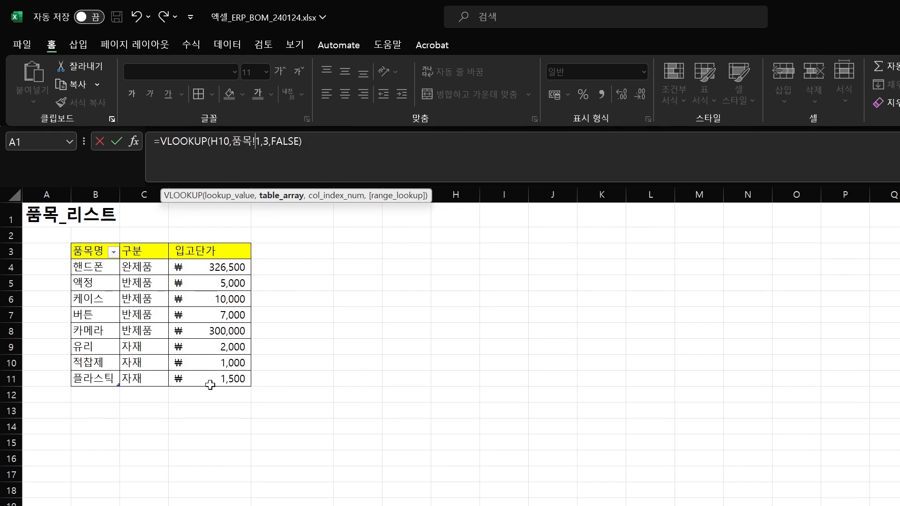
pyautogui.press('Escape')
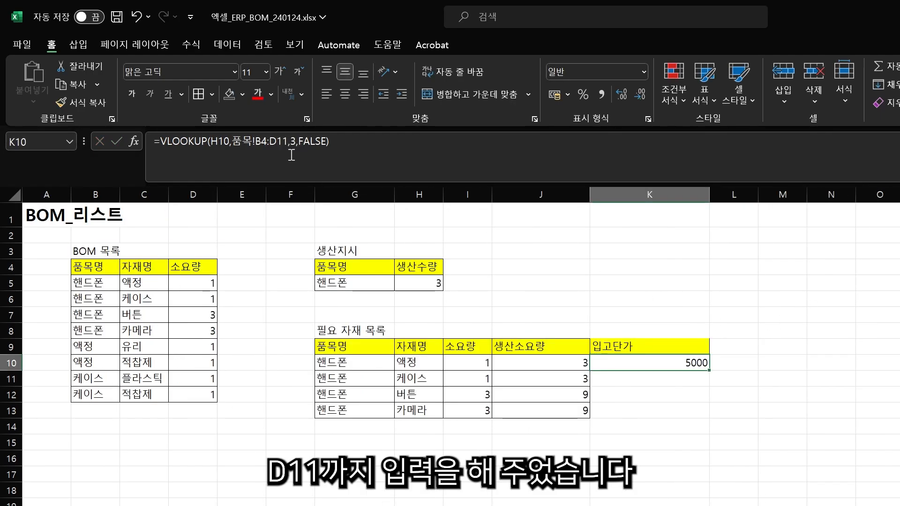
# - Check the VLOOKUP column index 3 against the position of 입고단가 within B4:D11 on the 품목 sheet, and return to K10
pyautogui.click(295, 141)
pyautogui.press('Escape')
pyautogui.click(94, 505)
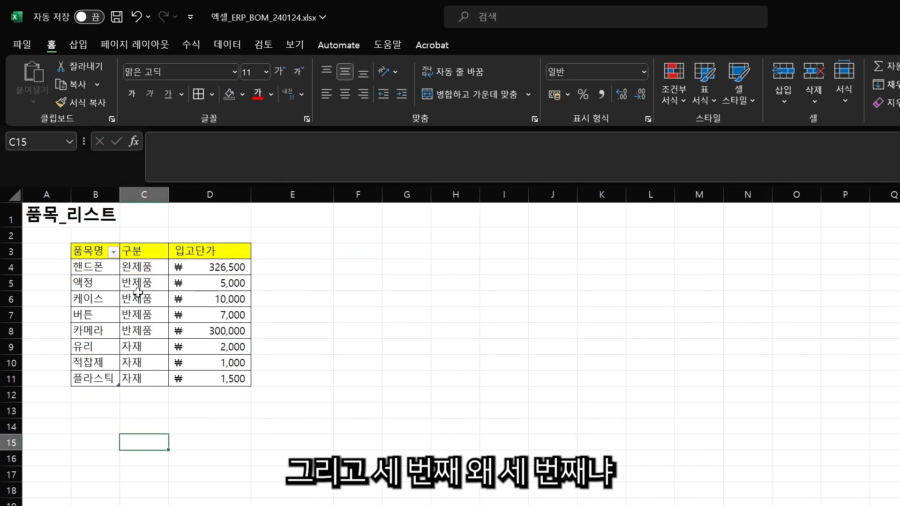
pyautogui.click(193, 262)
pyautogui.moveTo(90, 267); pyautogui.dragTo(211, 378)
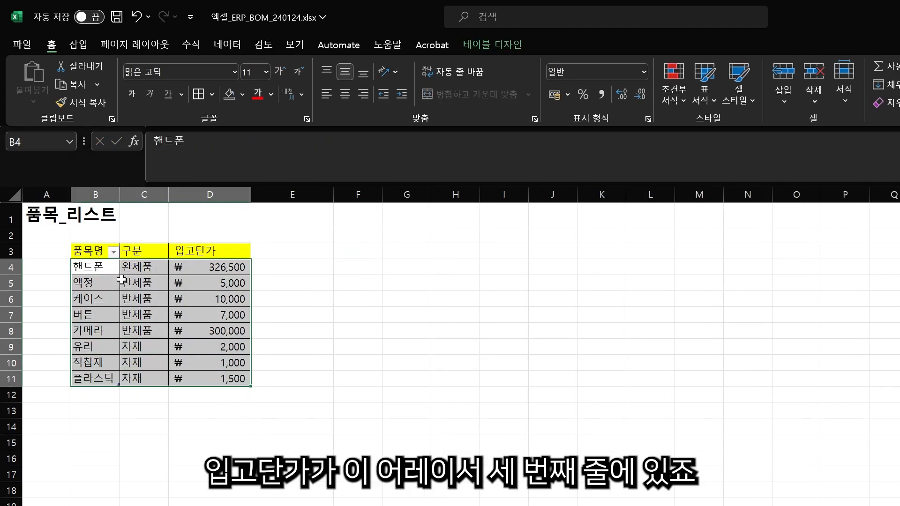
pyautogui.click(193, 267)
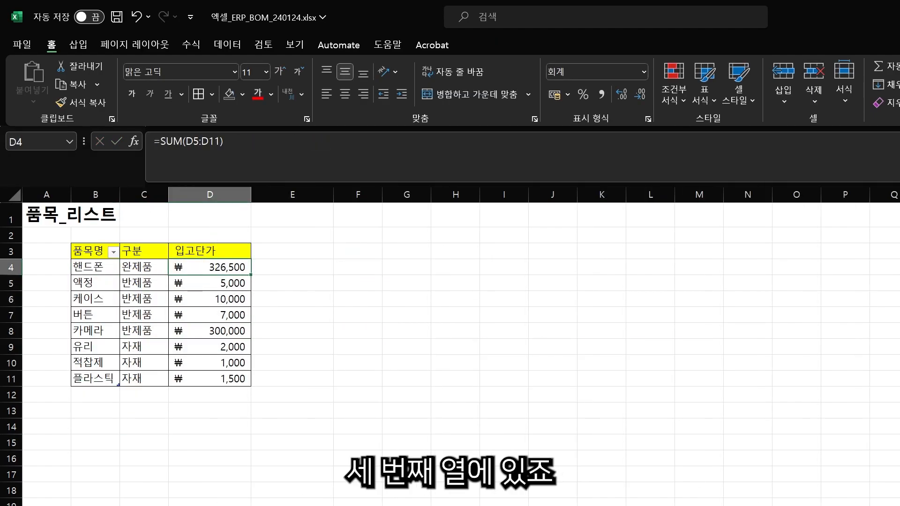
pyautogui.click(141, 505)
pyautogui.doubleClick(667, 365)
pyautogui.press('Escape')
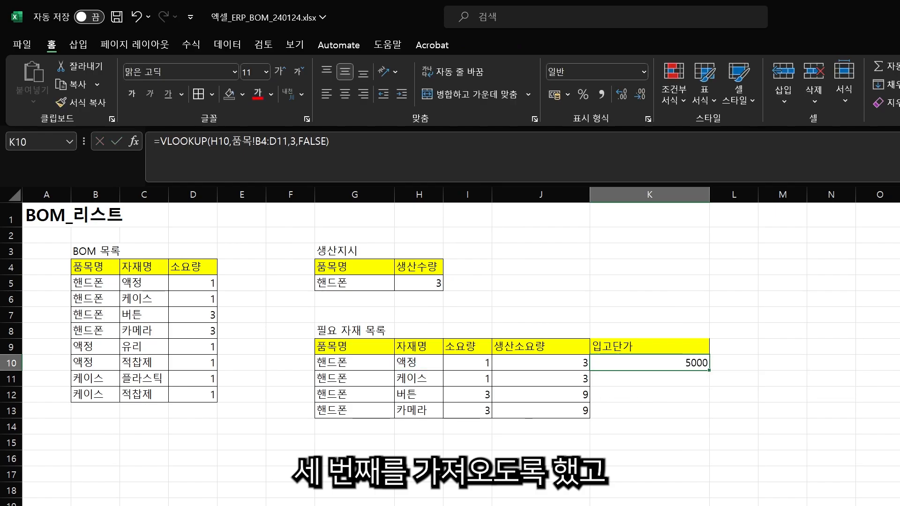
# - Apply the accounting number format to the whole of column K
pyautogui.doubleClick(668, 366)
pyautogui.press('Escape')
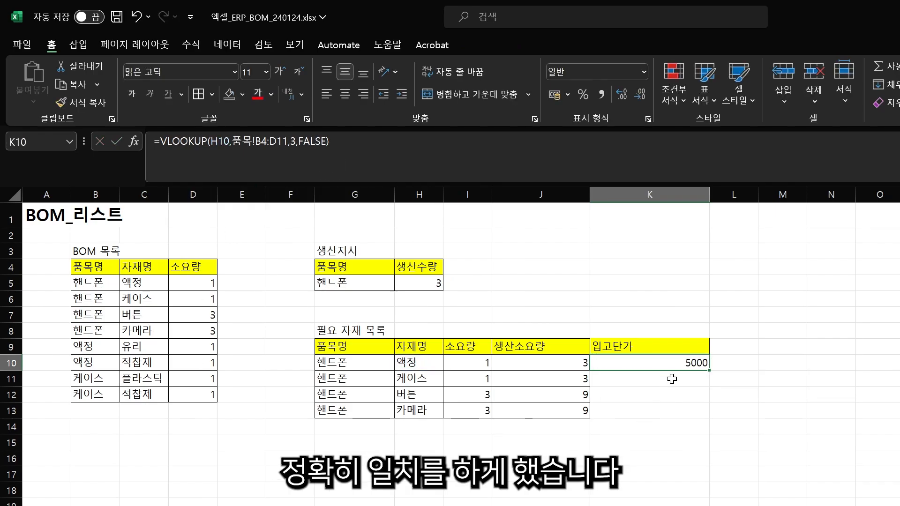
pyautogui.click(654, 194)
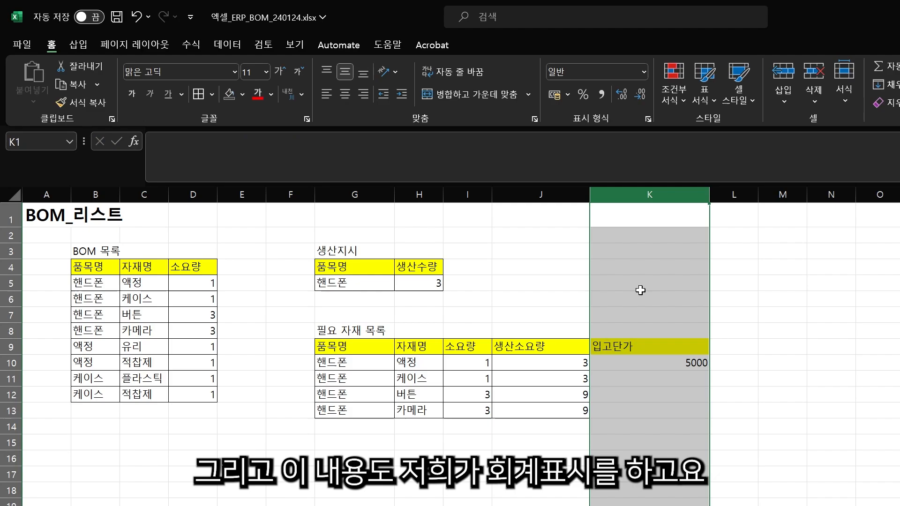
pyautogui.click(554, 94)
pyautogui.click(689, 363)
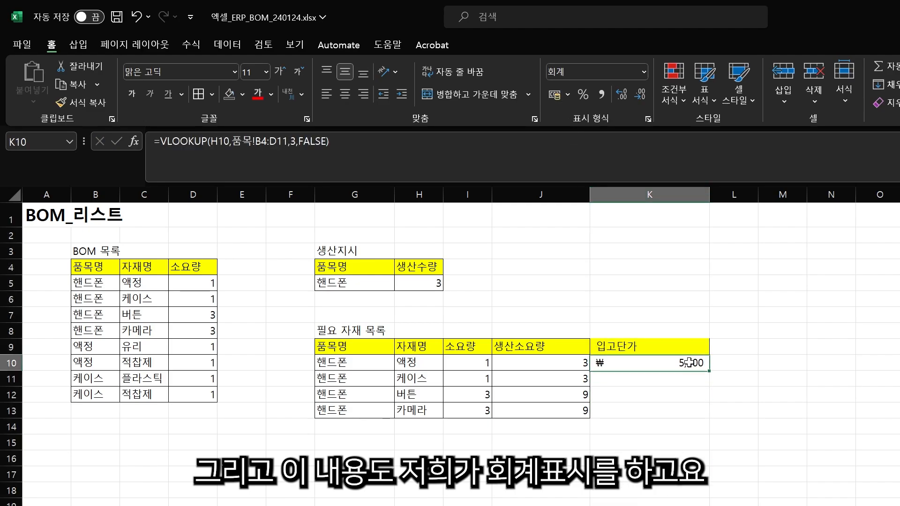
# - Make the lookup range in K10's VLOOKUP formula absolute as 품목!$B$4:$D$11
pyautogui.click(272, 143)
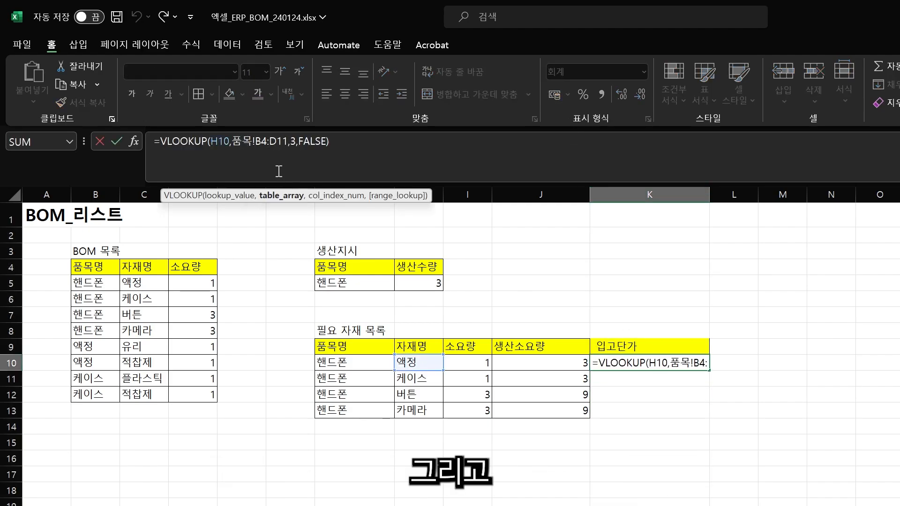
pyautogui.press('F4')
pyautogui.press('Right')
pyautogui.press('Right')
pyautogui.press('F4')
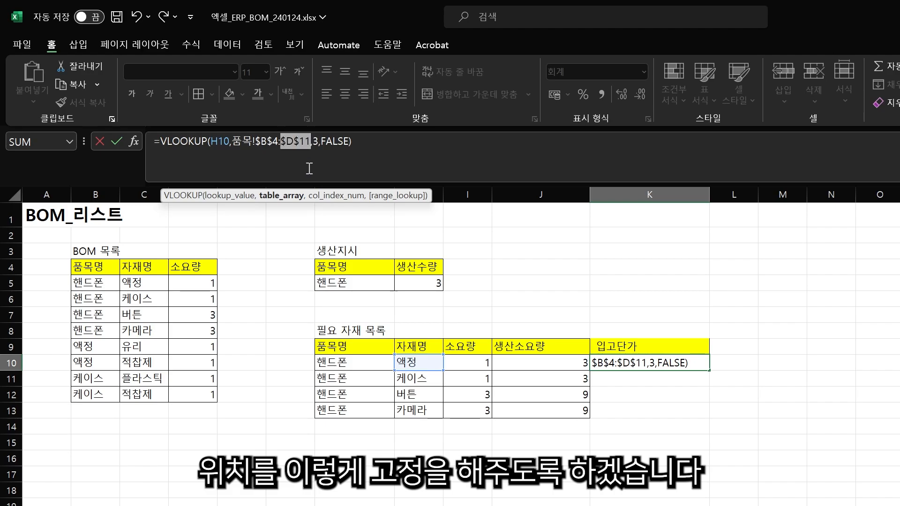
pyautogui.press('Return')
pyautogui.press('Up')
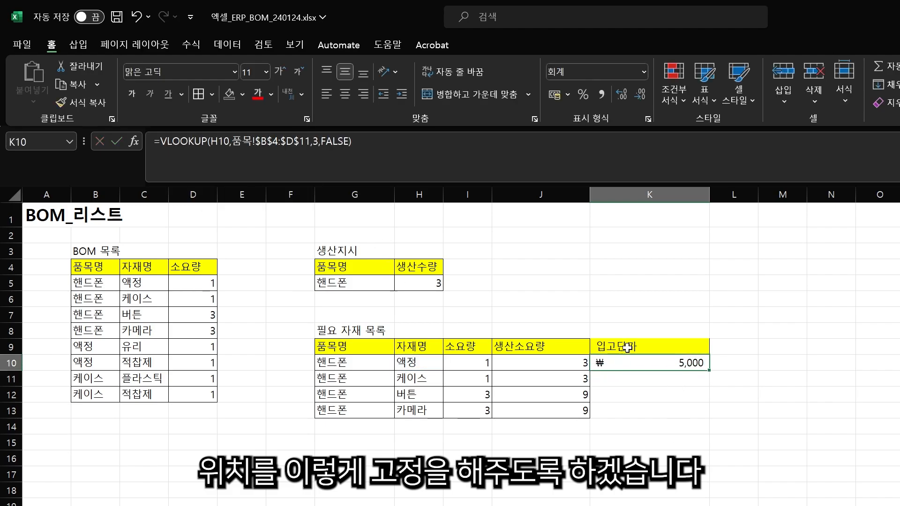
# - Add cell borders to K9:K13 and fill K10's VLOOKUP formula down to K13
pyautogui.moveTo(627, 349); pyautogui.dragTo(666, 411)
pyautogui.click(200, 94)
pyautogui.click(649, 363)
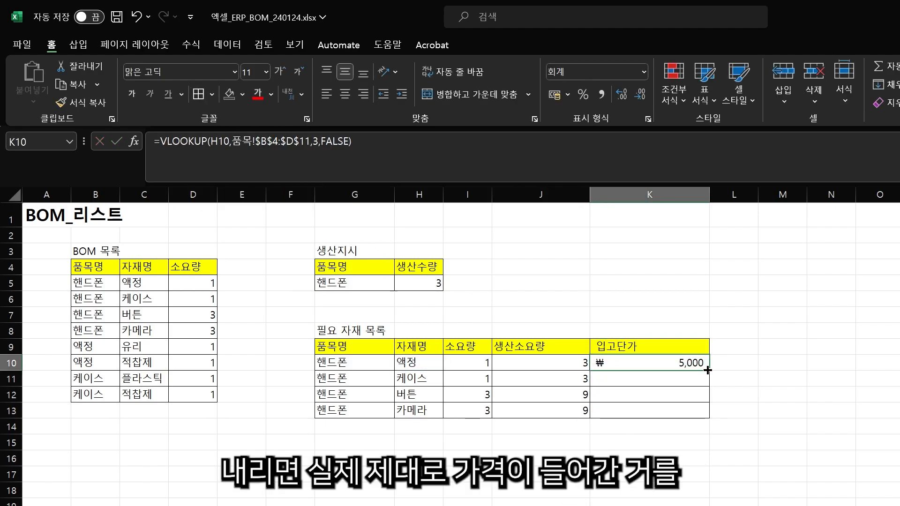
pyautogui.doubleClick(709, 371)
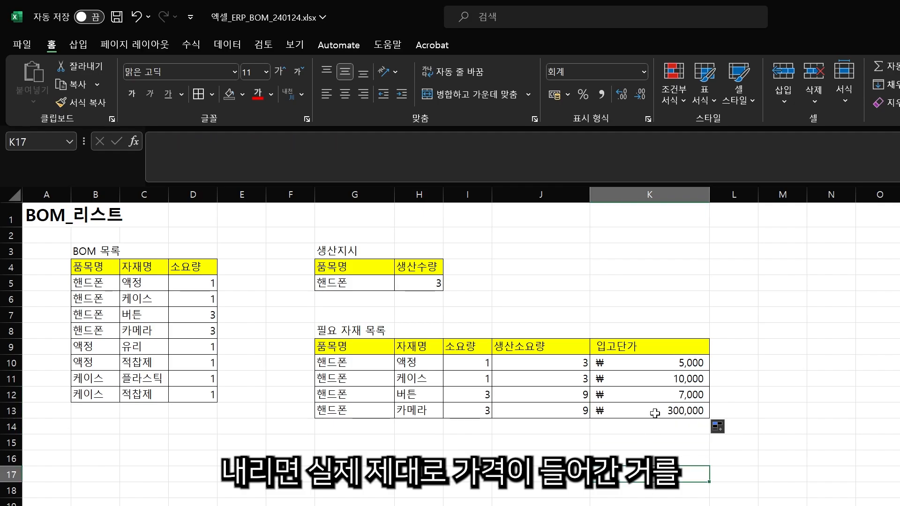
# - On the 품목 sheet, correct the 핸드폰 price formula in D4 to =SUM(D5:D8)
pyautogui.hotkey('ctrl', 'pageup')
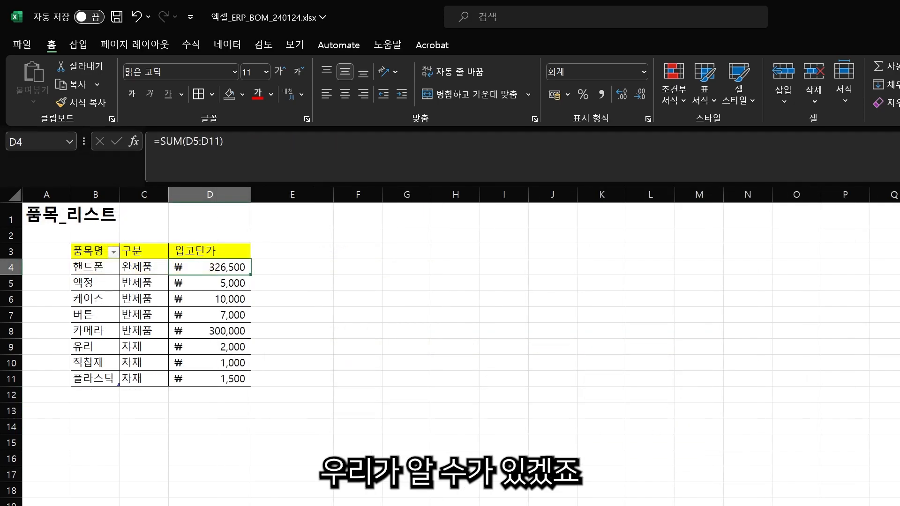
pyautogui.doubleClick(241, 271)
pyautogui.press('Escape')
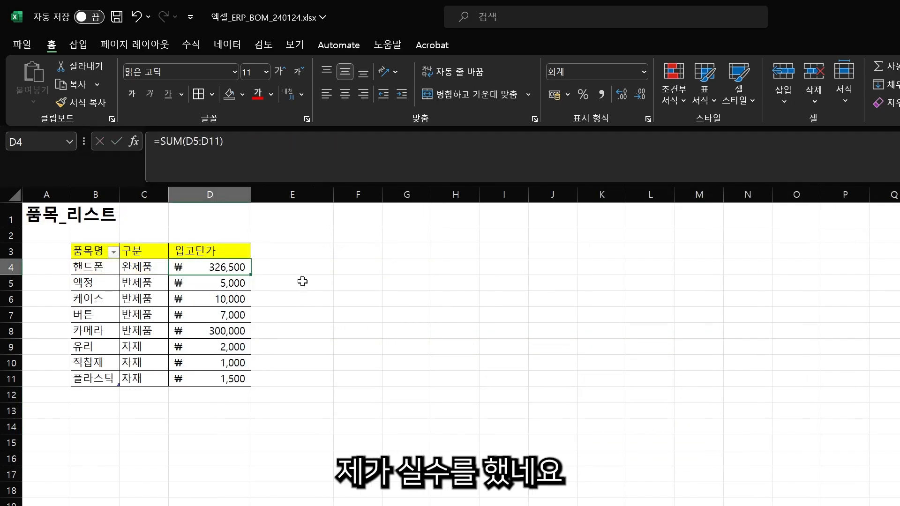
pyautogui.doubleClick(241, 270)
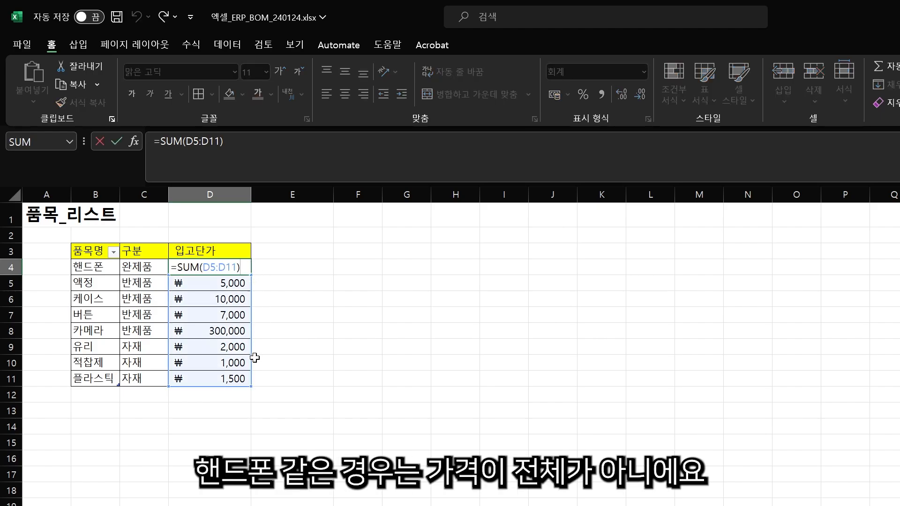
pyautogui.moveTo(248, 384); pyautogui.dragTo(251, 343)
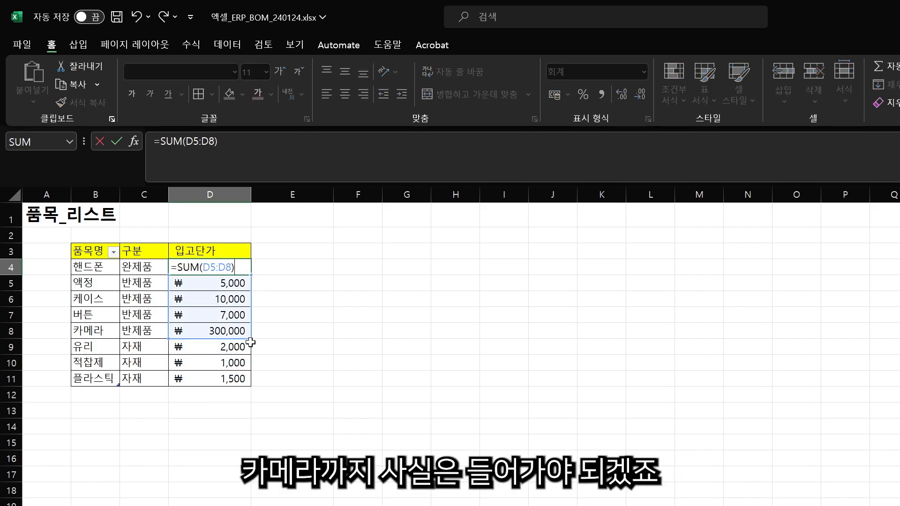
pyautogui.press('Return')
pyautogui.click(268, 423)
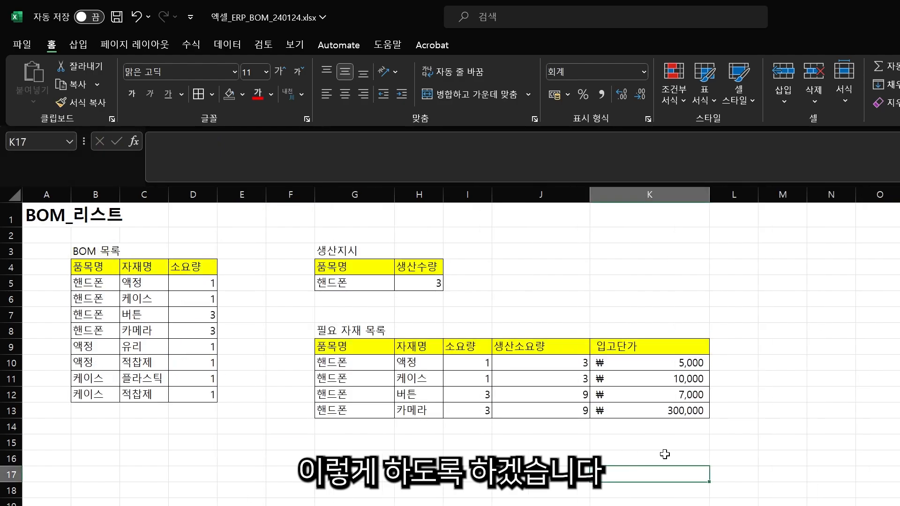
# - On the BOM sheet, multiply the VLOOKUP prices in K10:K13 by each row's 생산소요량 in column J, and rename the K9 header to 입고가
pyautogui.click(665, 454)
pyautogui.click(676, 407)
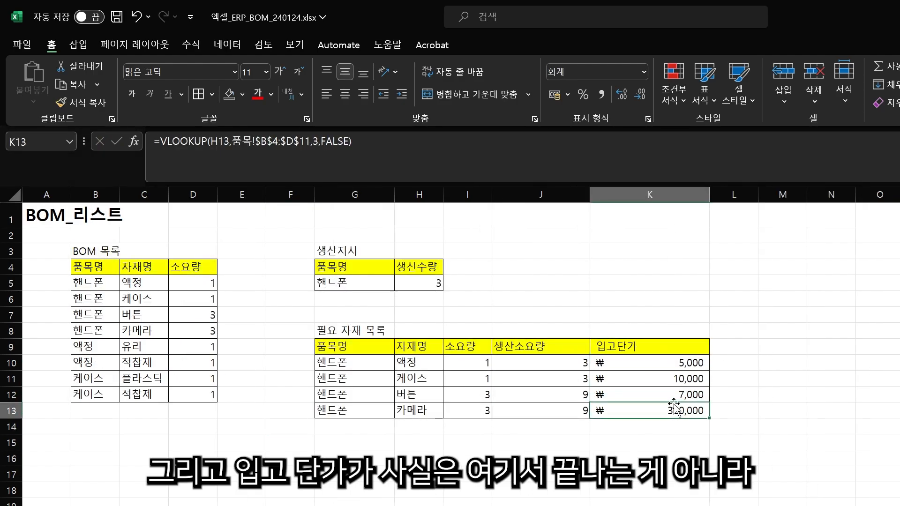
pyautogui.click(661, 356)
pyautogui.click(432, 153)
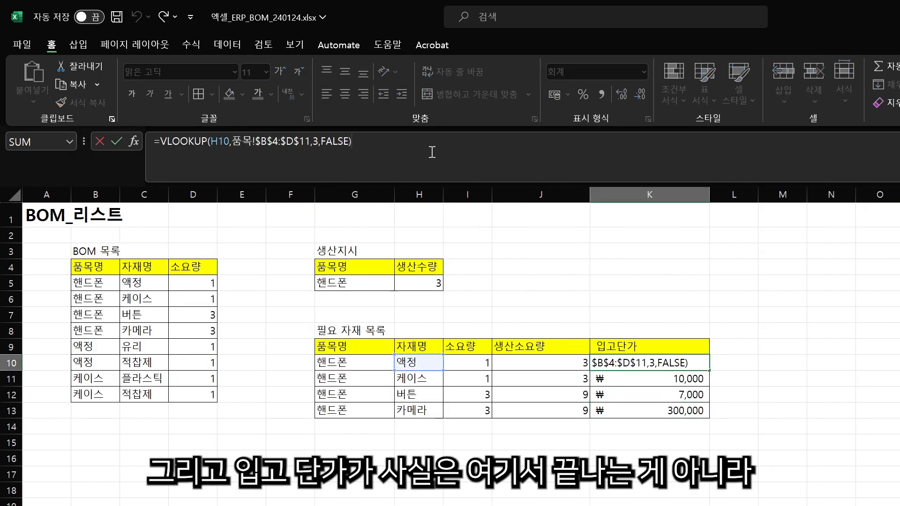
pyautogui.write('*')
pyautogui.click(527, 368)
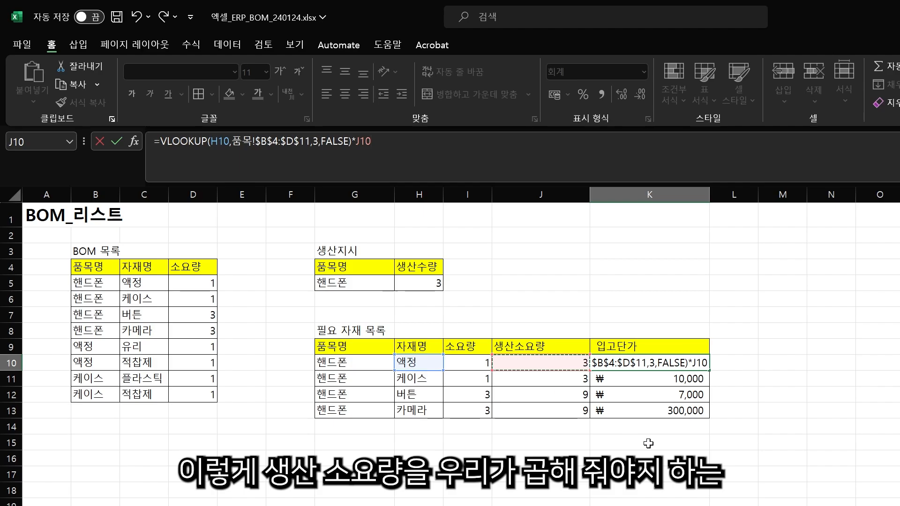
pyautogui.press('Return')
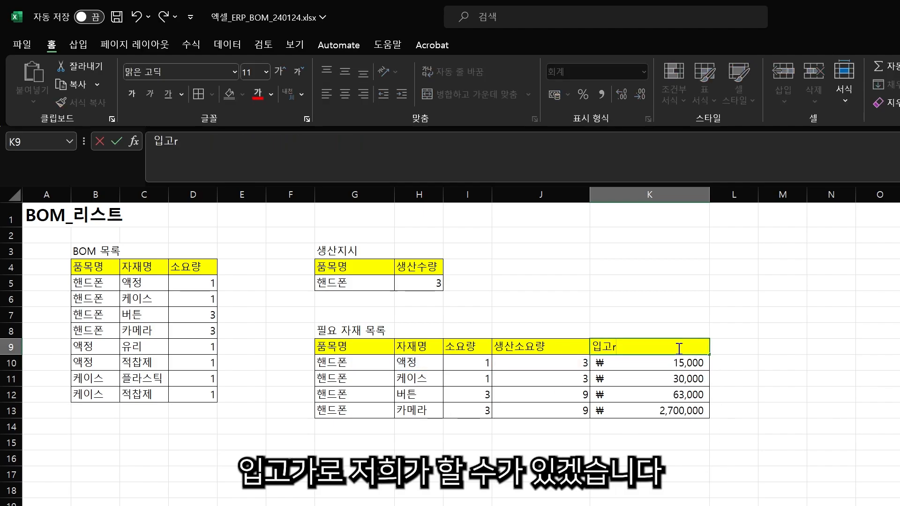
pyautogui.write('가')
pyautogui.press('Return')
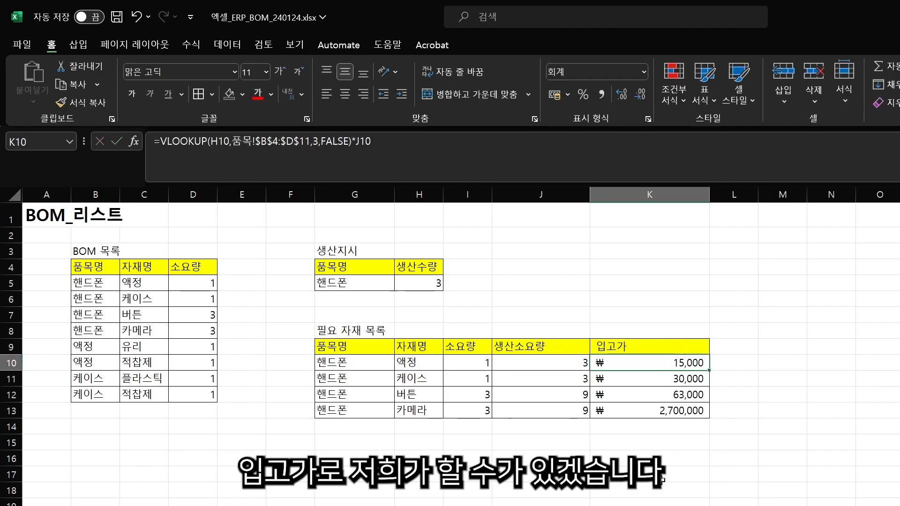
# - Add an 입고가 header in I4 of the 생산지시 table and total the material costs in I5 with =SUM(K10:K13)
pyautogui.click(469, 266)
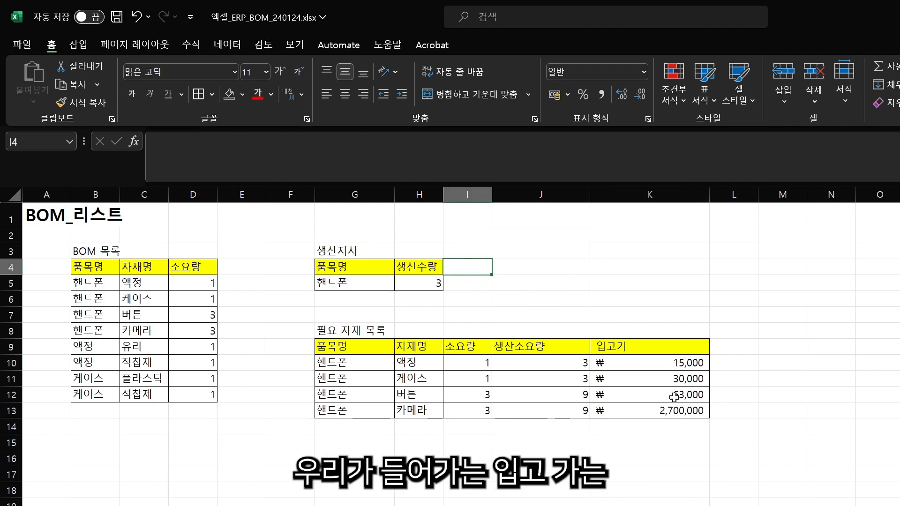
pyautogui.write('입고가')
pyautogui.press('Return')
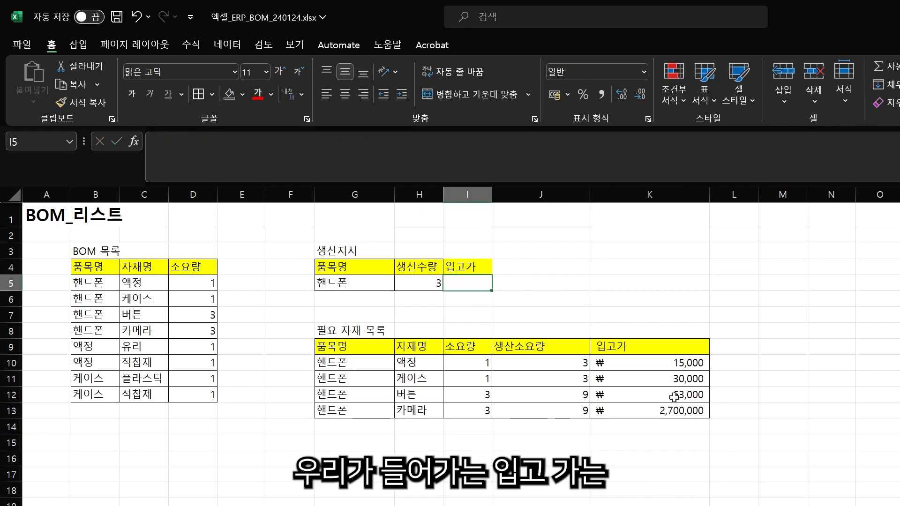
pyautogui.write('=SUM(')
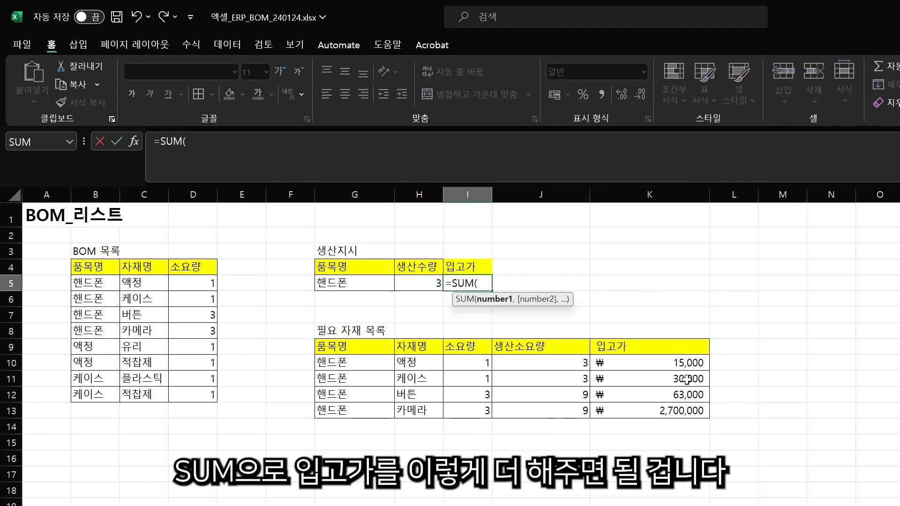
pyautogui.moveTo(687, 362); pyautogui.dragTo(670, 412)
pyautogui.press('Return')
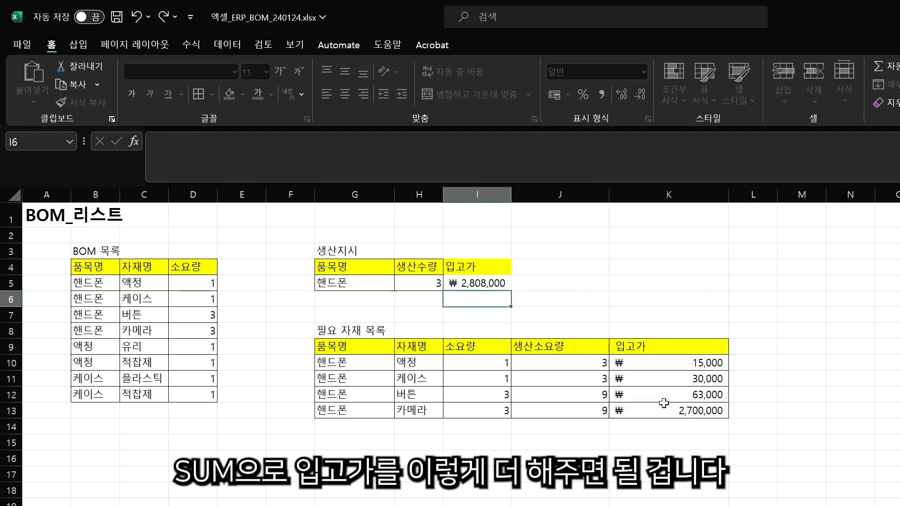
# - Apply cell borders to the extended 생산지시 table in G4:I5
pyautogui.moveTo(478, 268); pyautogui.dragTo(378, 283)
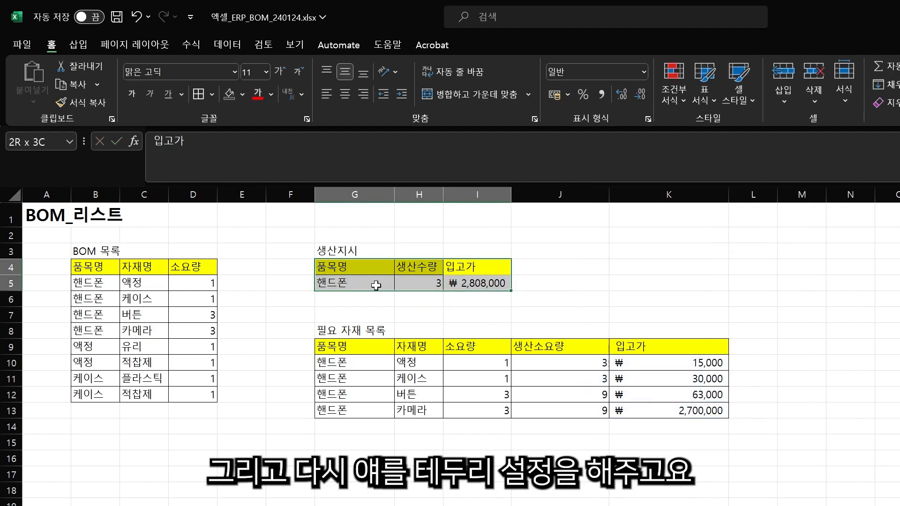
pyautogui.click(204, 98)
pyautogui.click(420, 327)
# - Check which cells the SUM formula in I5 adds up, leaving the formula as it is
pyautogui.click(488, 283)
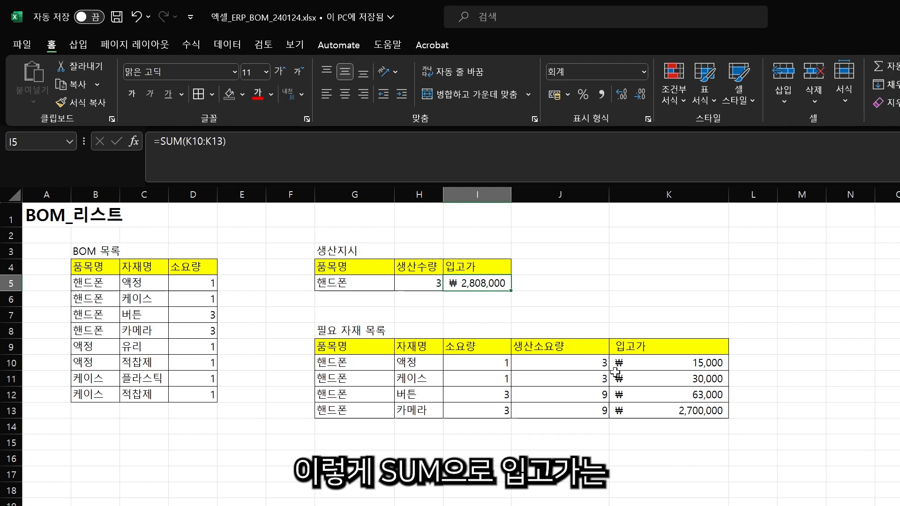
pyautogui.doubleClick(483, 283)
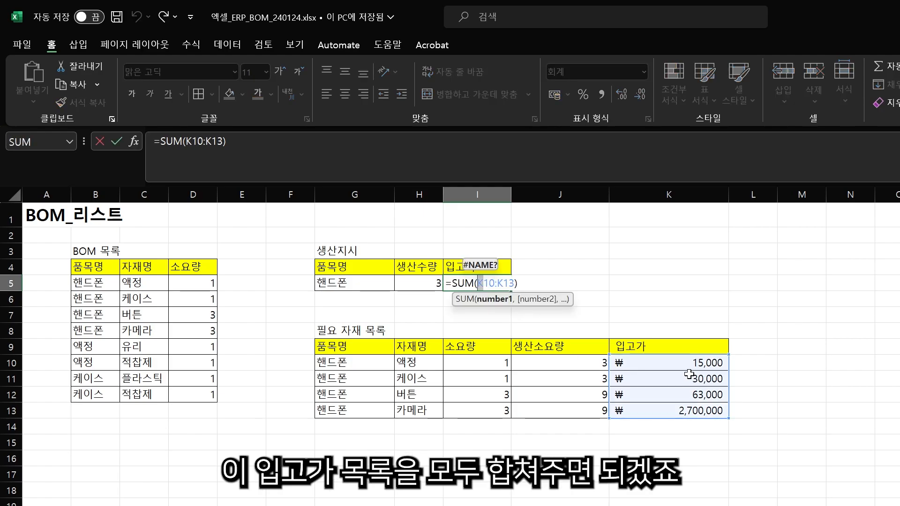
pyautogui.press('Return')
pyautogui.click(355, 474)
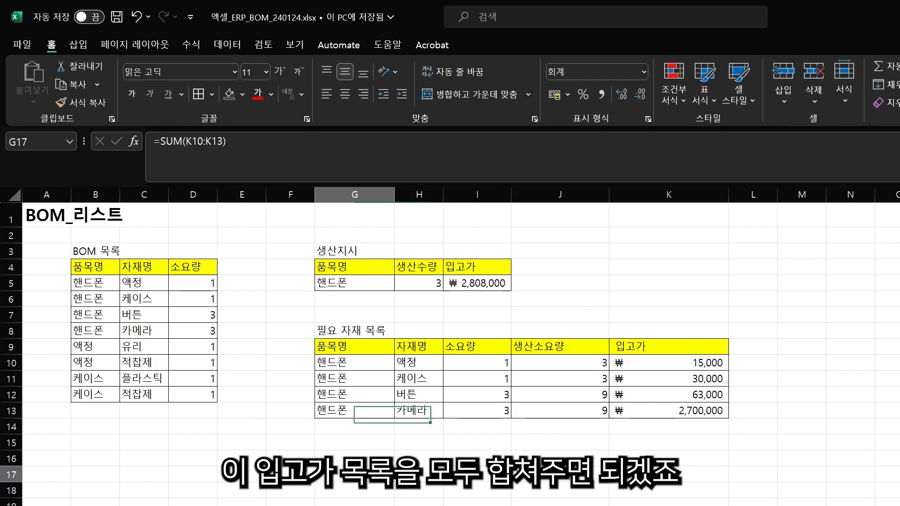
# - Insert a new worksheet and enter the title 생산지시 in A1
pyautogui.hotkey('shift', 'F11')
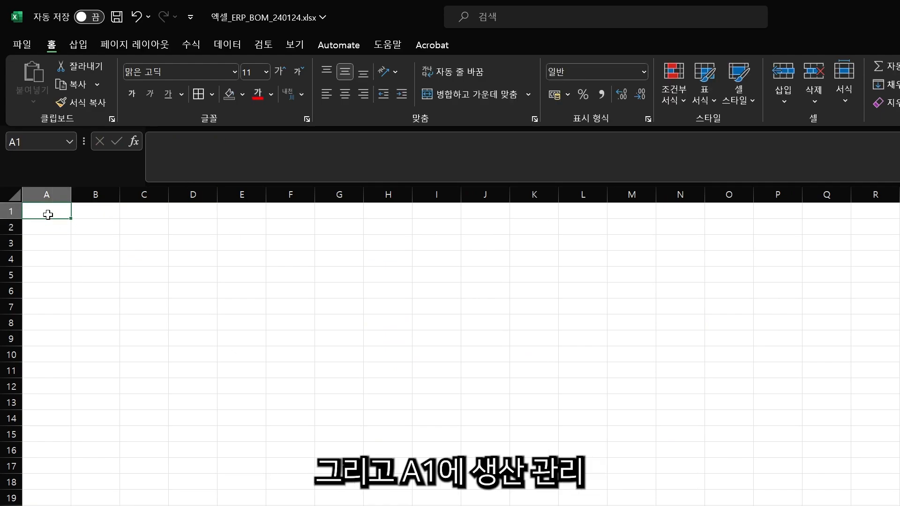
pyautogui.write('생산관리')
pyautogui.press('BackSpace')
pyautogui.press('BackSpace')
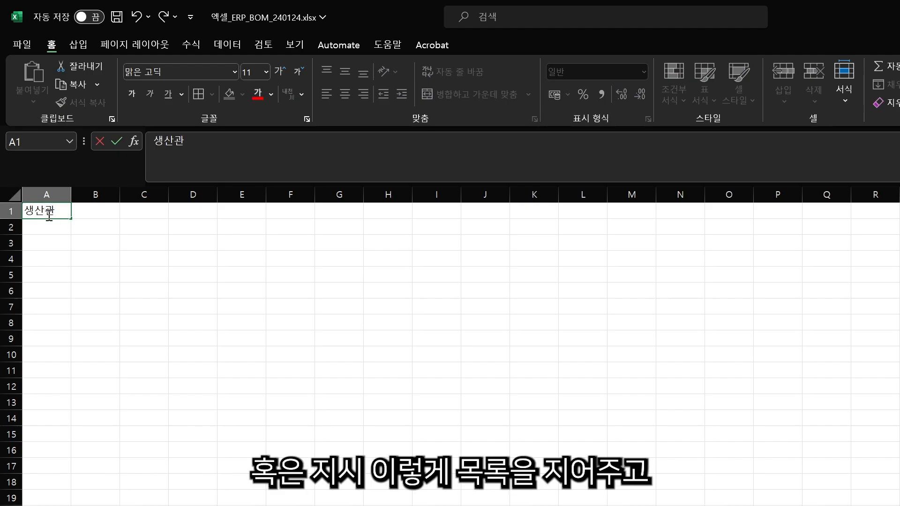
pyautogui.write('짓시')
pyautogui.press('Return')
# - Format the A1 title 생산지시 in bold at 18 points
pyautogui.click(49, 212)
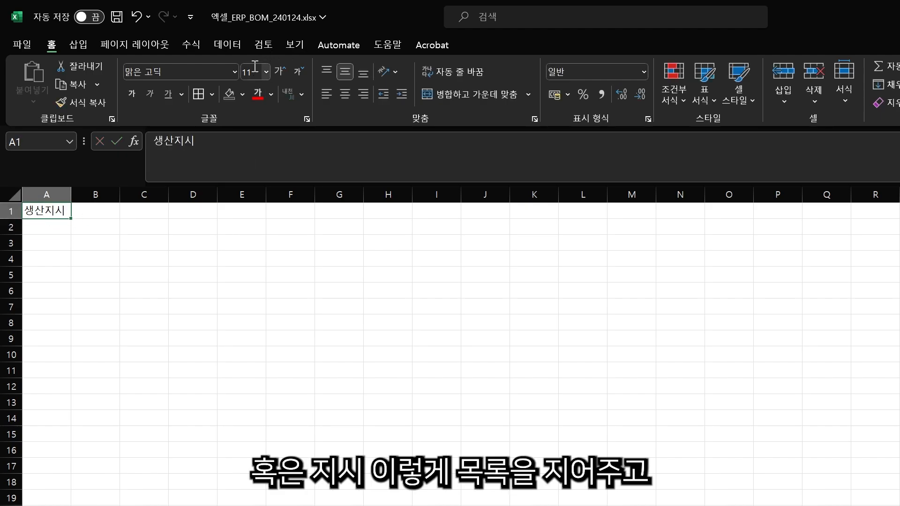
pyautogui.write('18')
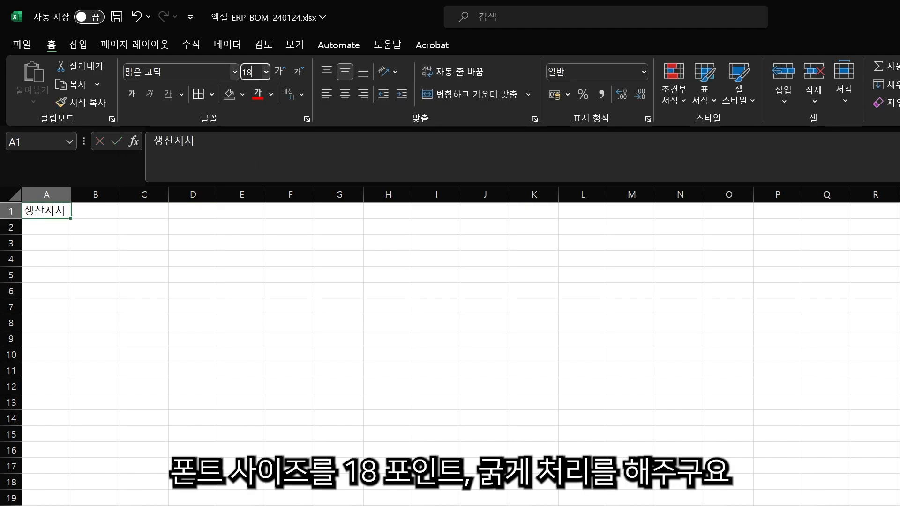
pyautogui.press('Return')
pyautogui.click(124, 94)
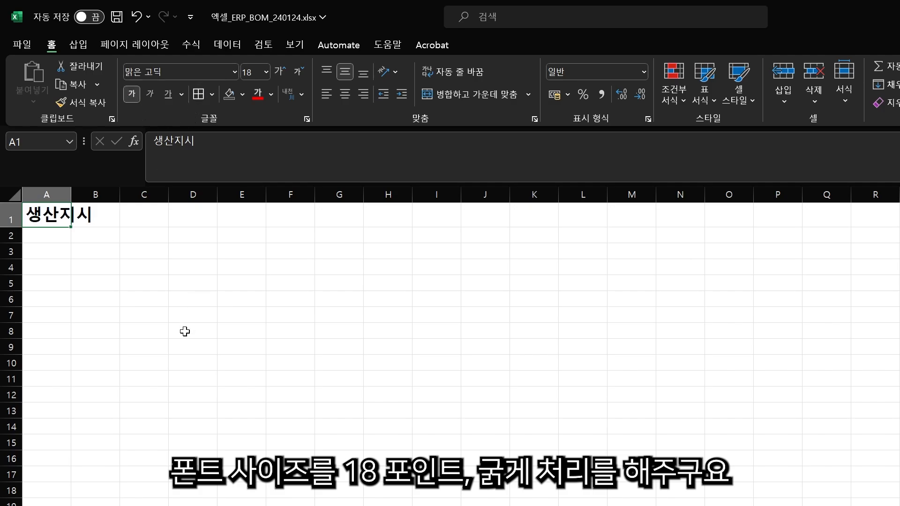
pyautogui.click(185, 331)
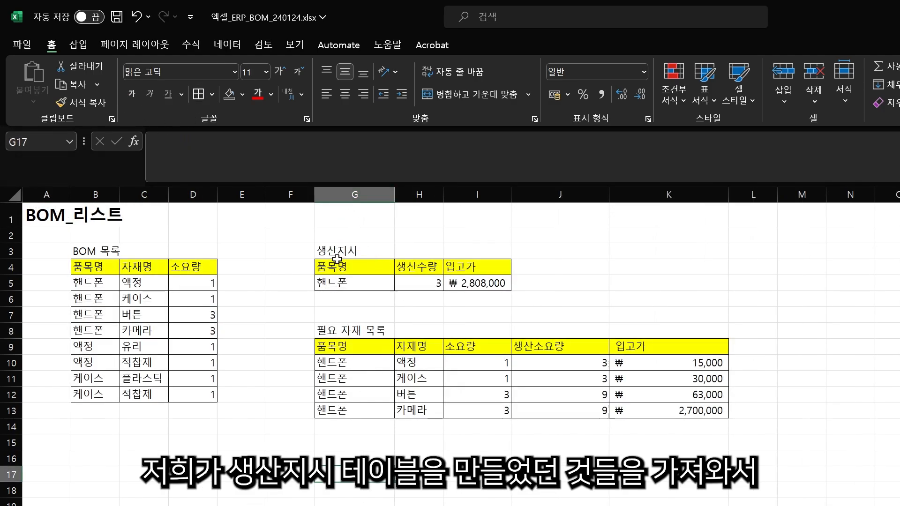
# - Copy the 생산지시 and 필요 자재 목록 tables in G3:K13 of the BOM sheet and paste them at B3 of the new sheet
pyautogui.moveTo(337, 251); pyautogui.dragTo(670, 411)
pyautogui.hotkey('ctrl', 'c')
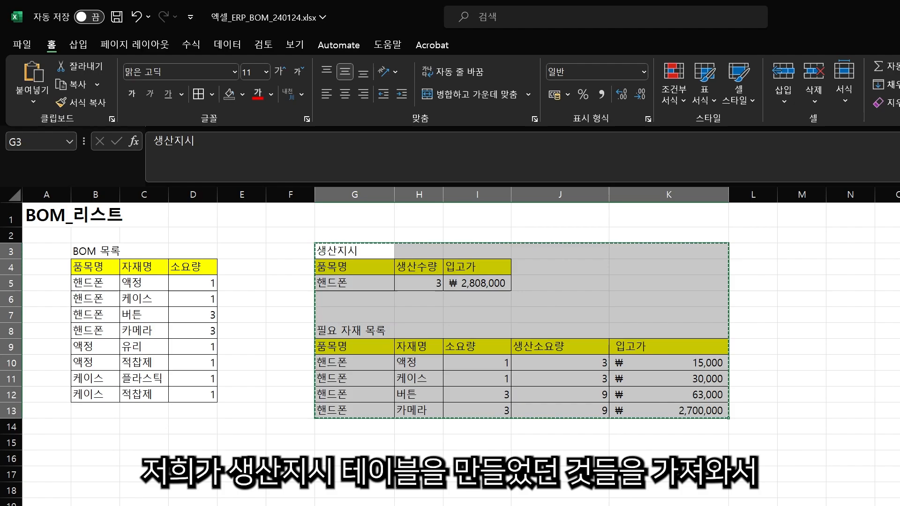
pyautogui.hotkey('ctrl', 'pagedown')
pyautogui.click(96, 259)
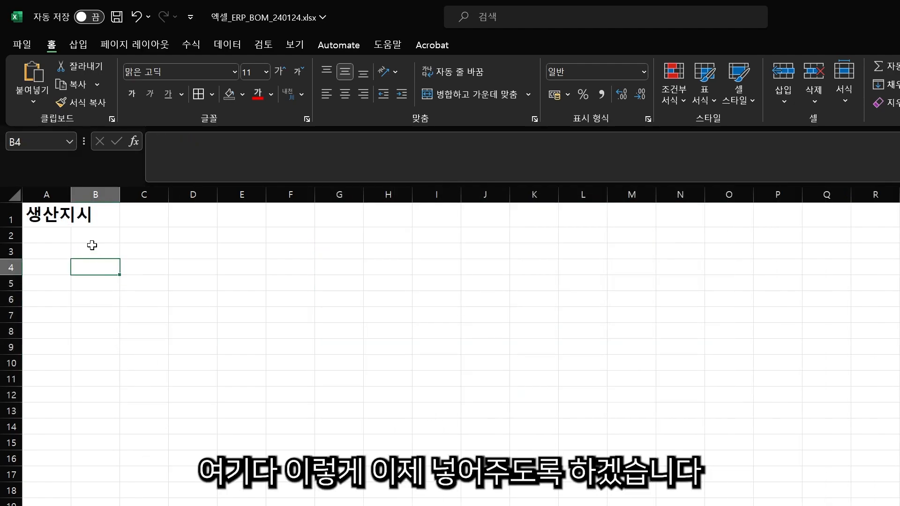
pyautogui.click(93, 248)
pyautogui.hotkey('ctrl', 'v')
pyautogui.click(106, 478)
pyautogui.press('Escape')
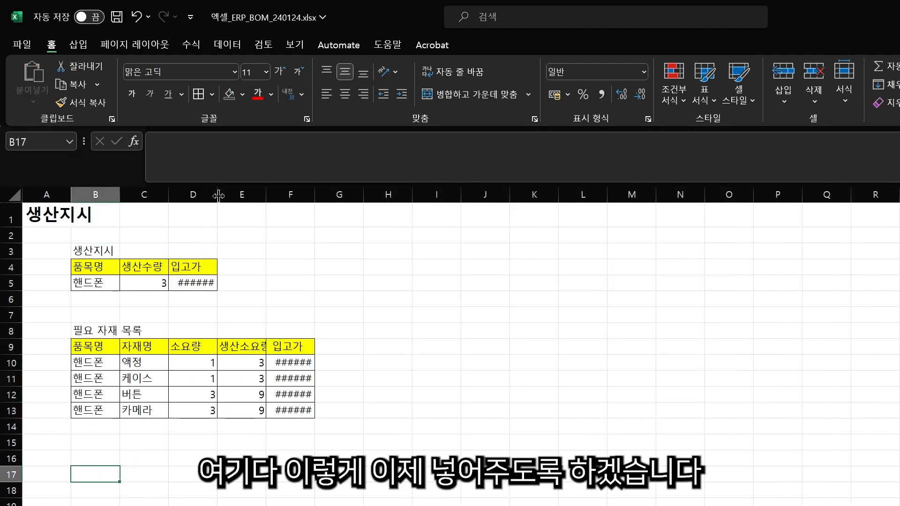
# - Widen columns D to F of the 생산지시 sheet so the 입고가 amounts fit, and save the workbook
pyautogui.moveTo(203, 195); pyautogui.dragTo(339, 196)
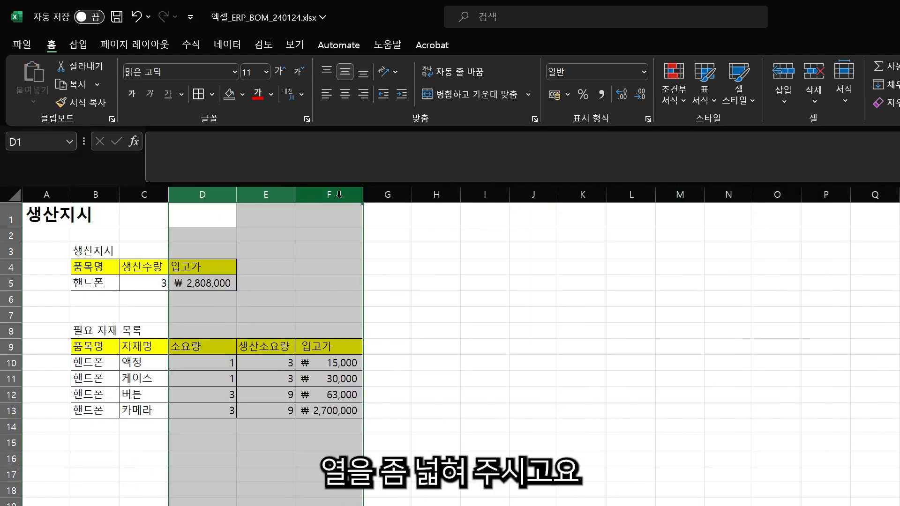
pyautogui.click(449, 397)
pyautogui.hotkey('ctrl', 's')
pyautogui.click(103, 286)
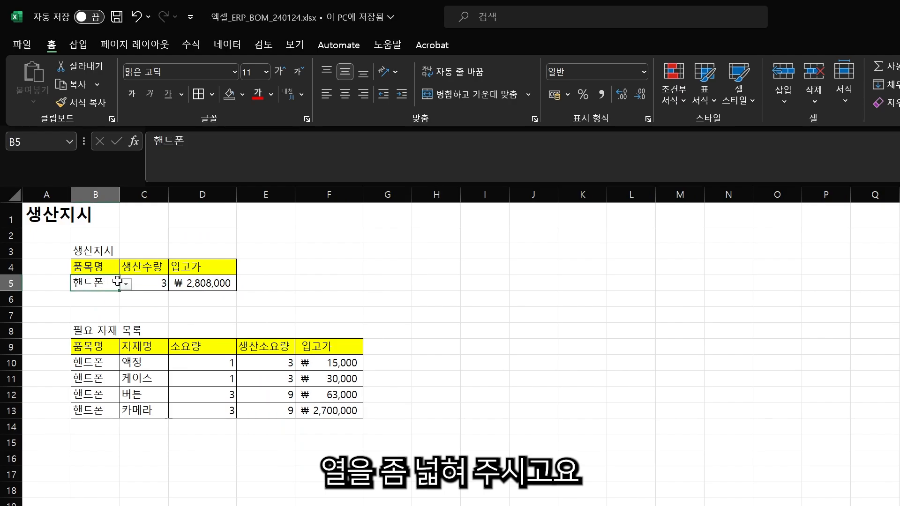
pyautogui.click(202, 475)
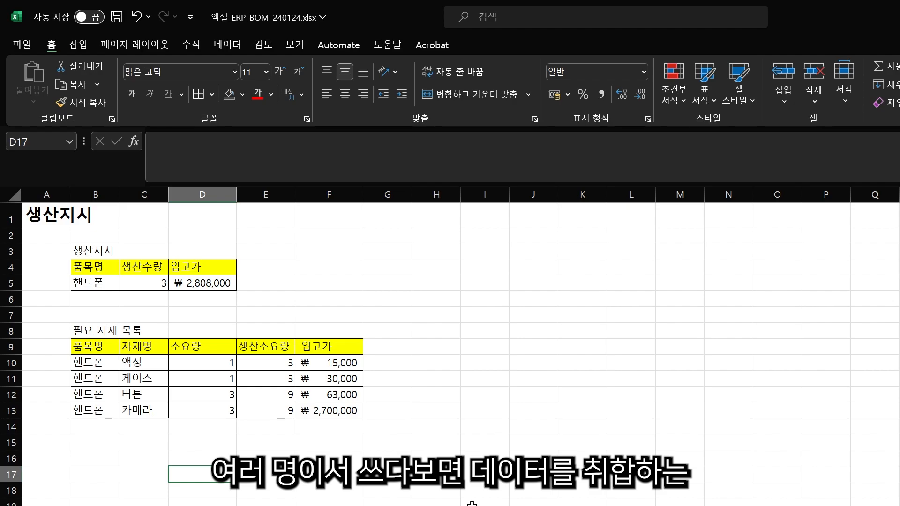
# - Review the item and material rows of the BOM 목록 table on the BOM_리스트 sheet
pyautogui.moveTo(380, 488); pyautogui.dragTo(145, 273)
pyautogui.click(324, 316)
pyautogui.click(340, 376)
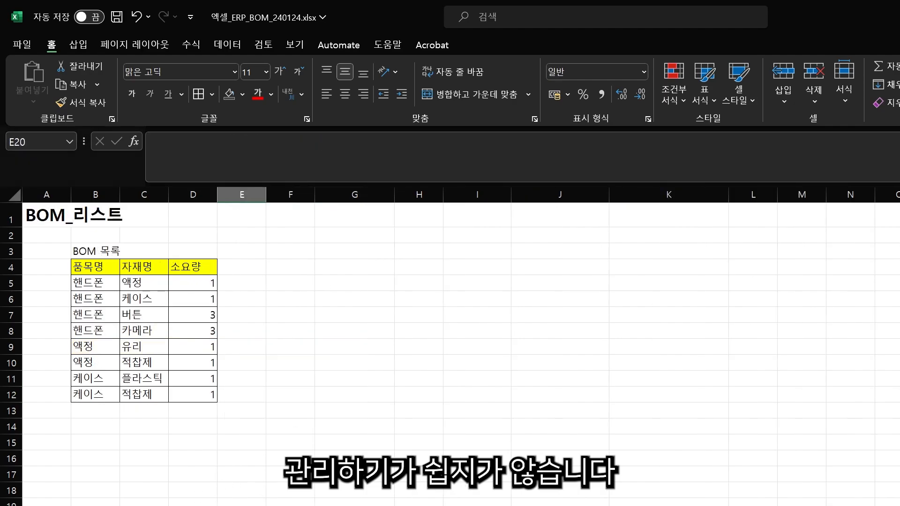
pyautogui.click(140, 501)
pyautogui.moveTo(97, 284); pyautogui.dragTo(161, 395)
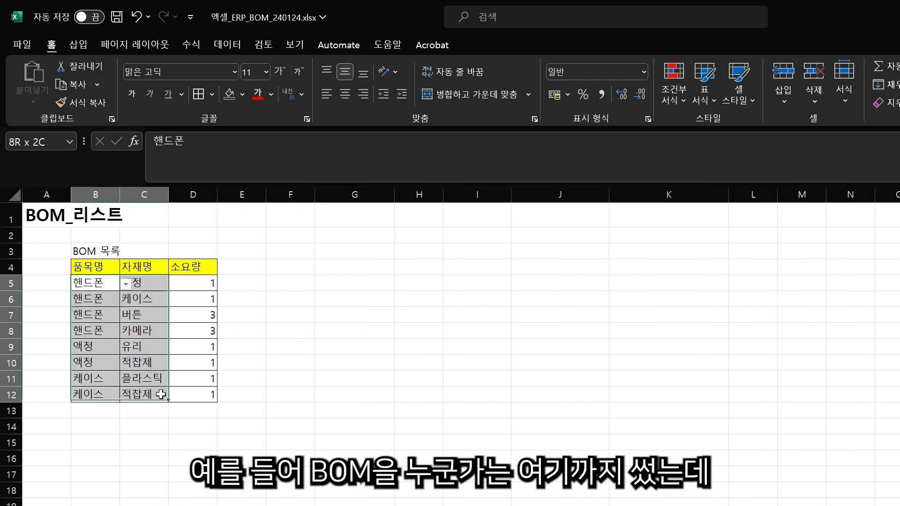
pyautogui.click(137, 395)
pyautogui.moveTo(157, 419); pyautogui.dragTo(159, 431)
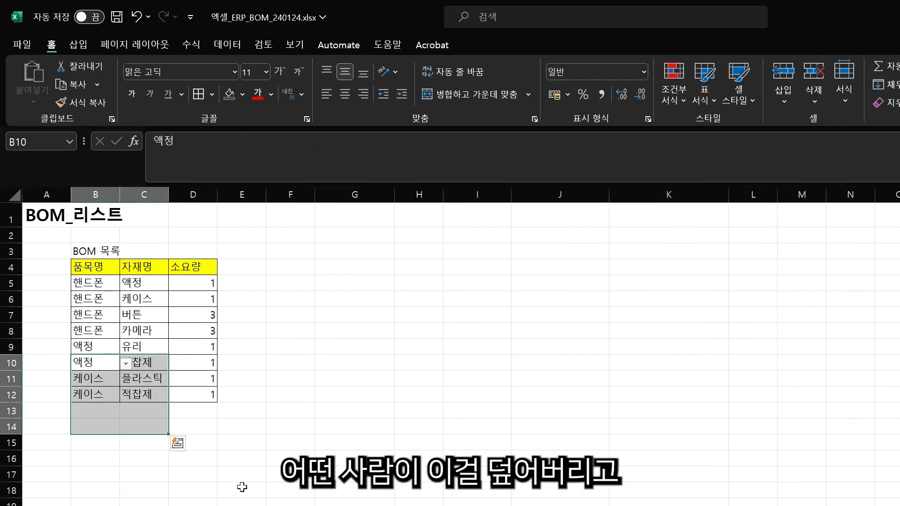
pyautogui.click(355, 475)
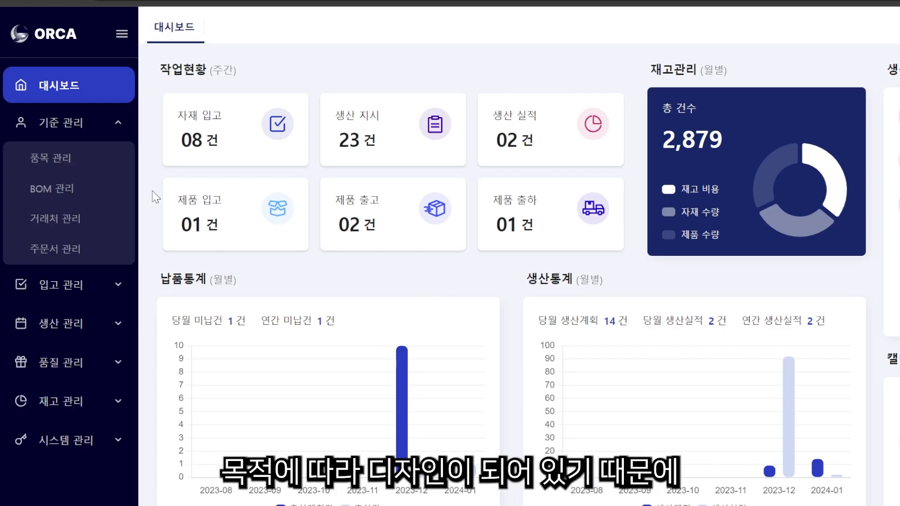
# - Switch to the ORCA web system and view the BOM 관리 list, the BOM details of item FP000005 and the 대시보드
pyautogui.click(81, 194)
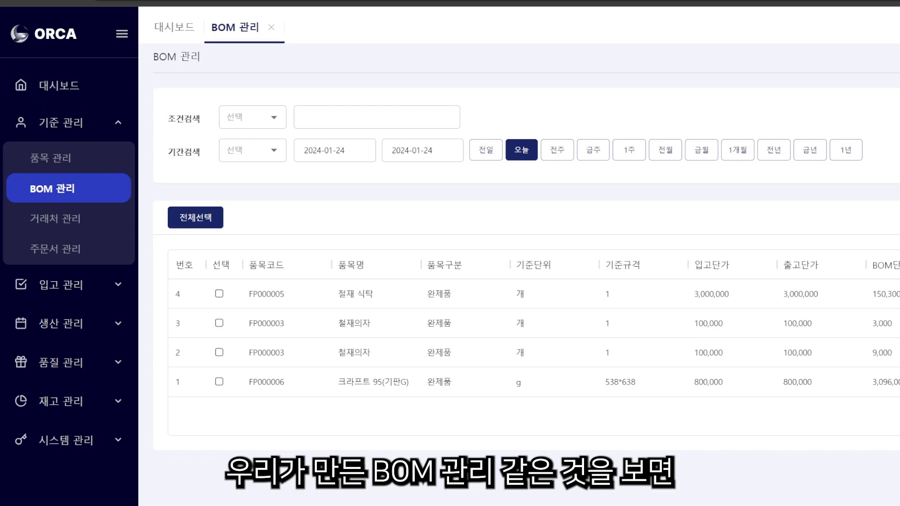
pyautogui.click(395, 294)
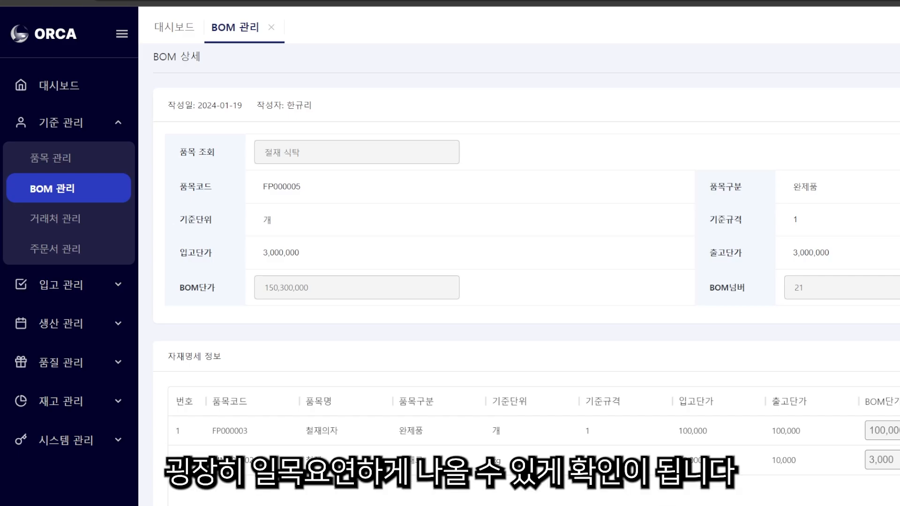
pyautogui.click(78, 91)
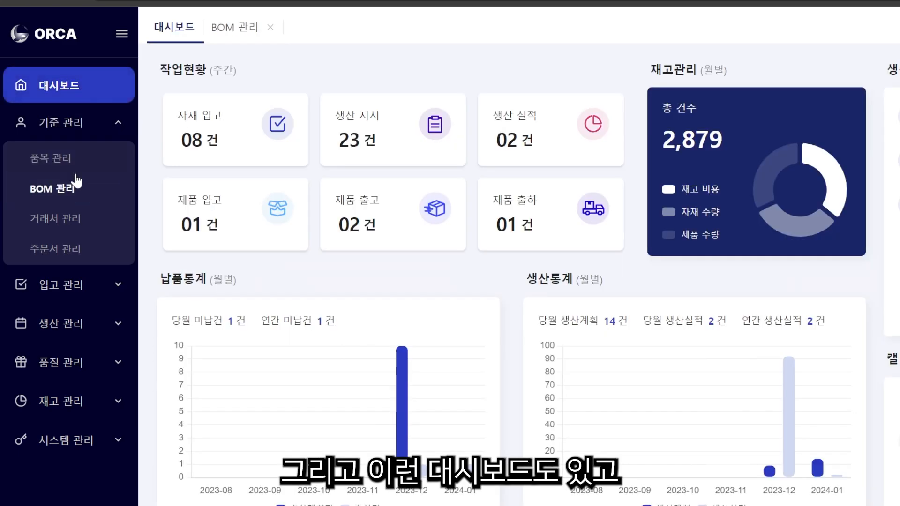
pyautogui.click(68, 189)
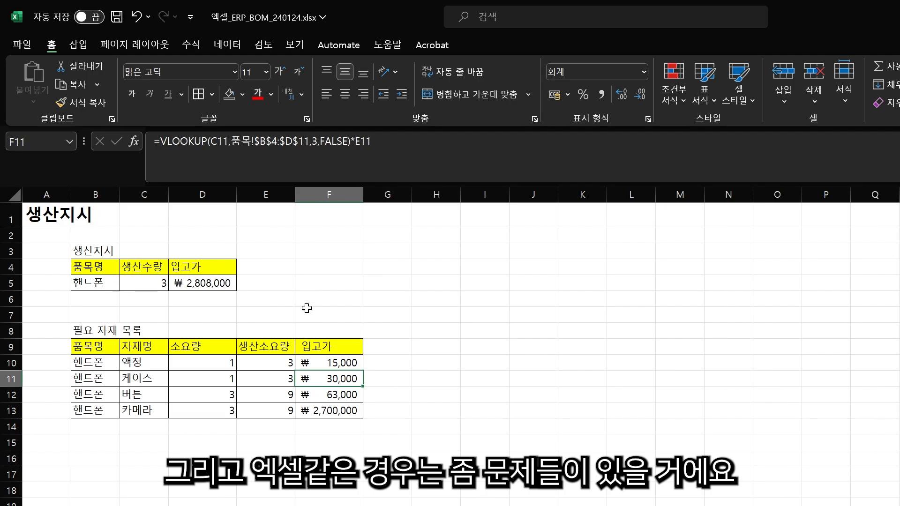
pyautogui.click(305, 424)
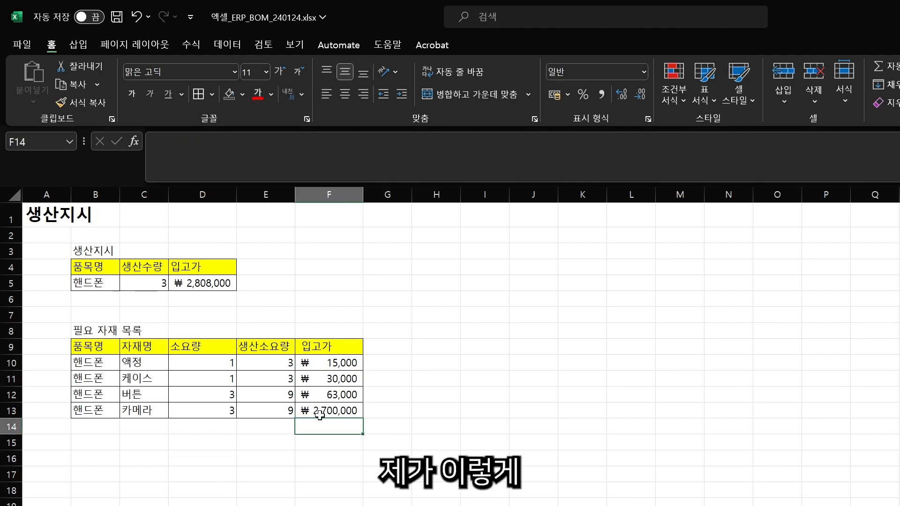
pyautogui.moveTo(319, 412); pyautogui.dragTo(99, 364)
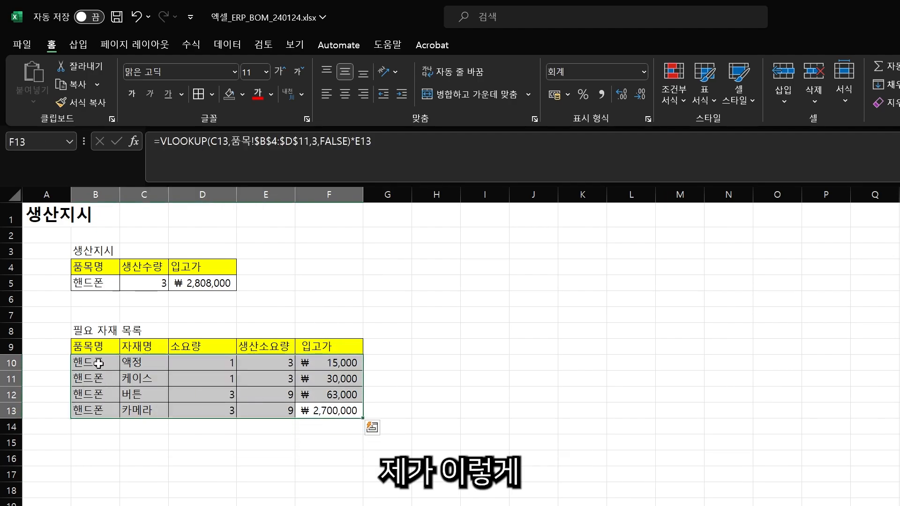
pyautogui.click(199, 475)
# - Set the 생산지시 품목명 in B5 to 액정 and clear the 입고가 formulas in F12:F13
pyautogui.click(98, 283)
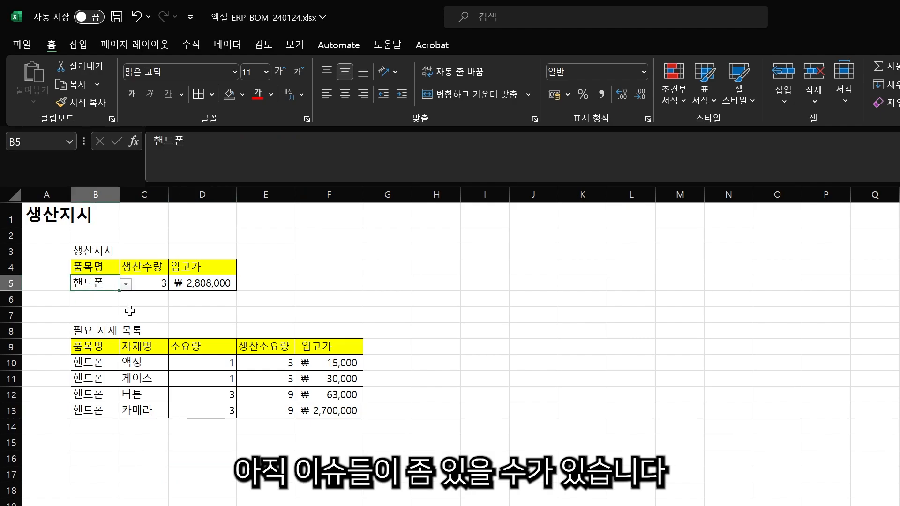
pyautogui.click(126, 284)
pyautogui.click(85, 313)
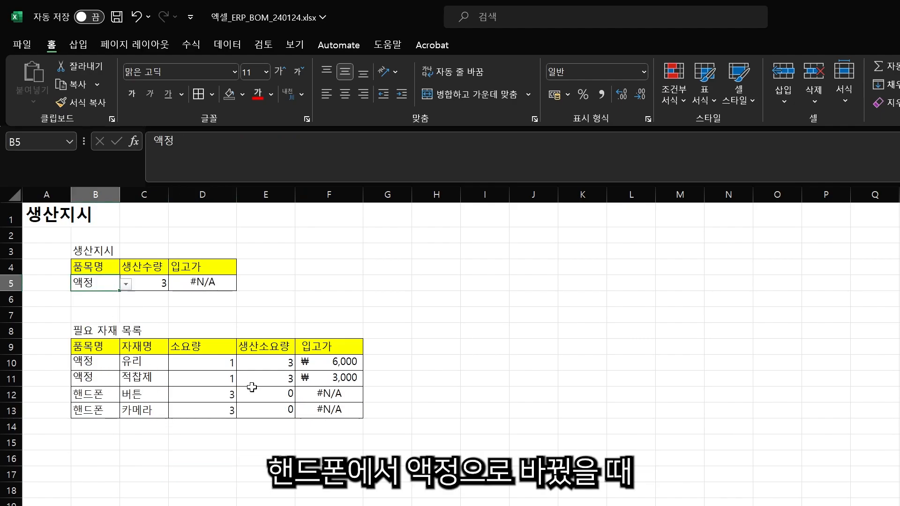
pyautogui.click(436, 411)
pyautogui.click(343, 394)
pyautogui.moveTo(343, 394); pyautogui.dragTo(343, 411)
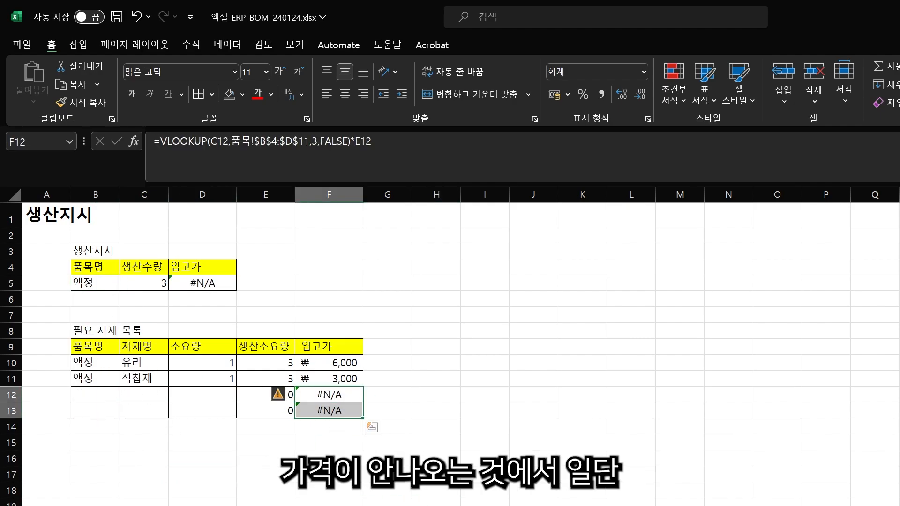
pyautogui.press('Delete')
# - Set the 생산지시 품목명 in B5 to 핸드폰 and fill the 입고가 formula from F11 down to F13
pyautogui.click(105, 287)
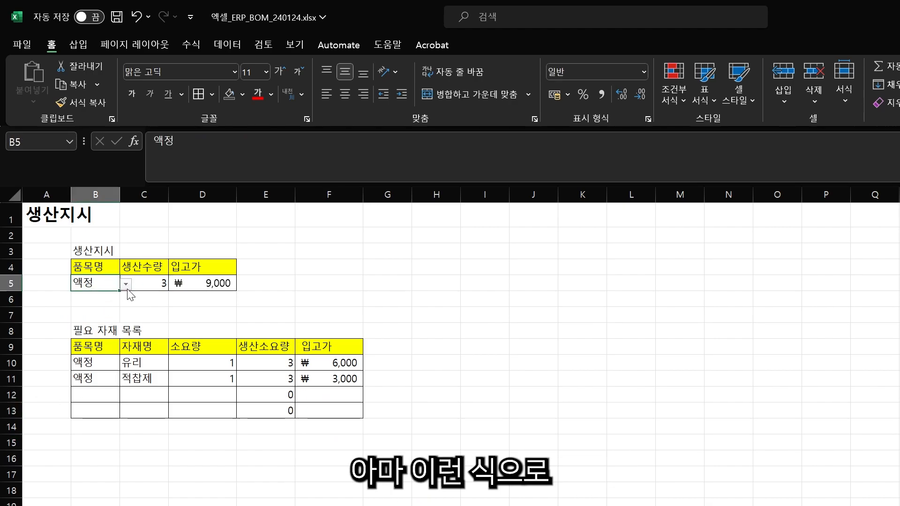
pyautogui.click(126, 284)
pyautogui.click(94, 299)
pyautogui.click(349, 379)
pyautogui.moveTo(363, 386); pyautogui.dragTo(361, 413)
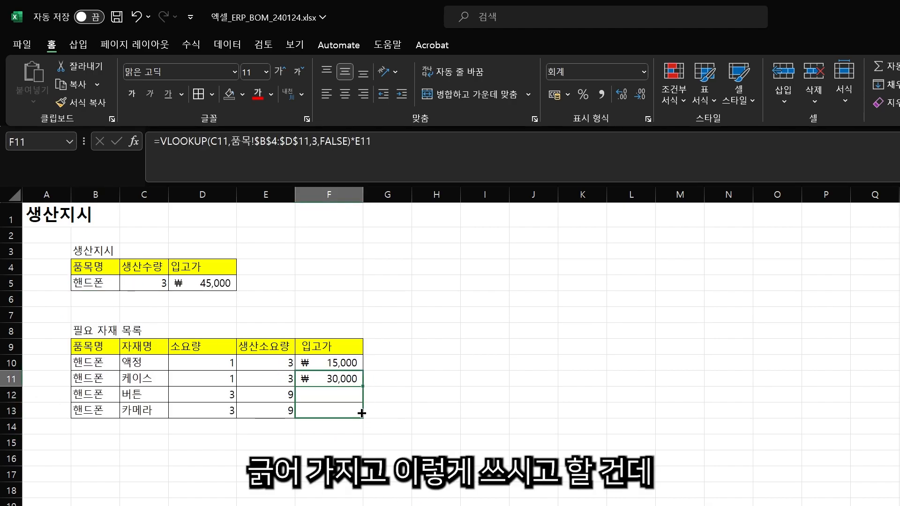
pyautogui.click(297, 459)
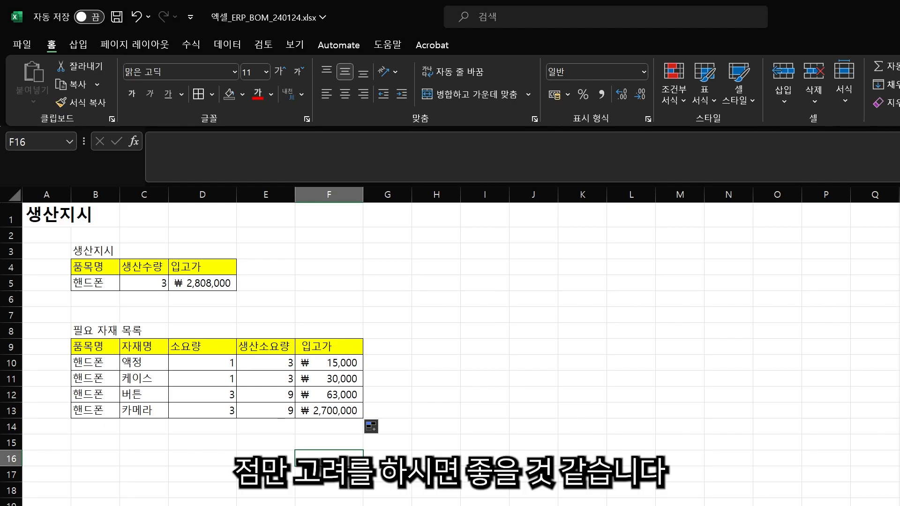
pyautogui.click(541, 490)
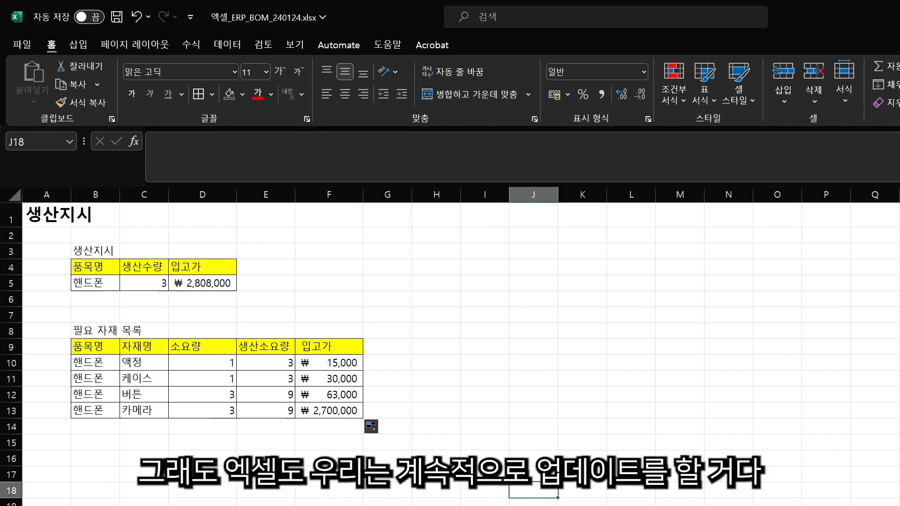
pyautogui.click(435, 503)
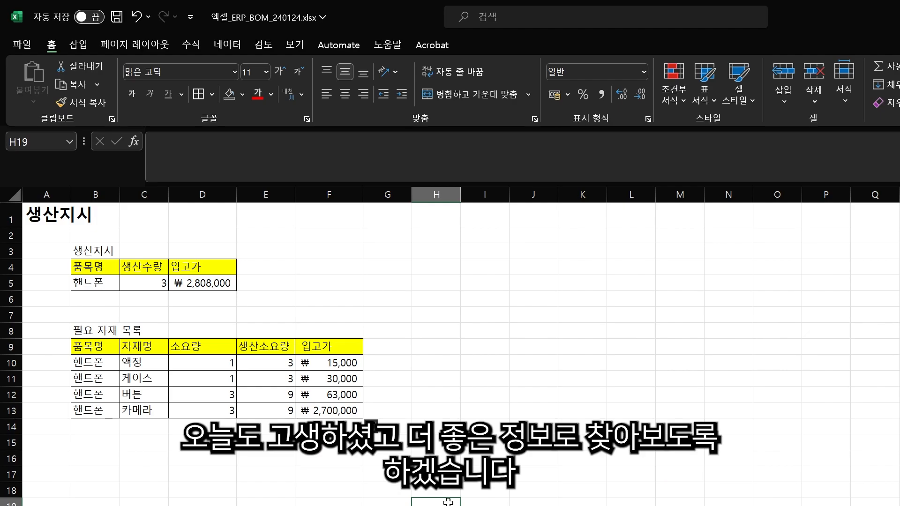
pyautogui.click(654, 459)
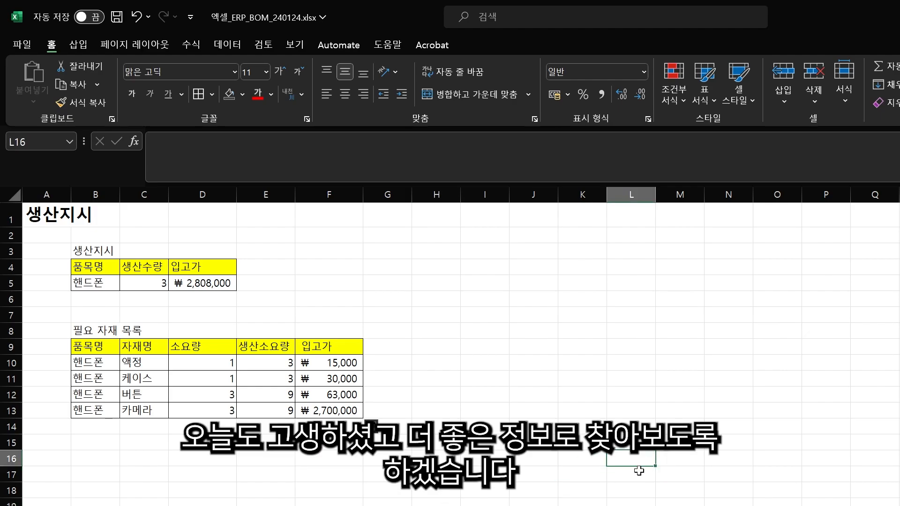